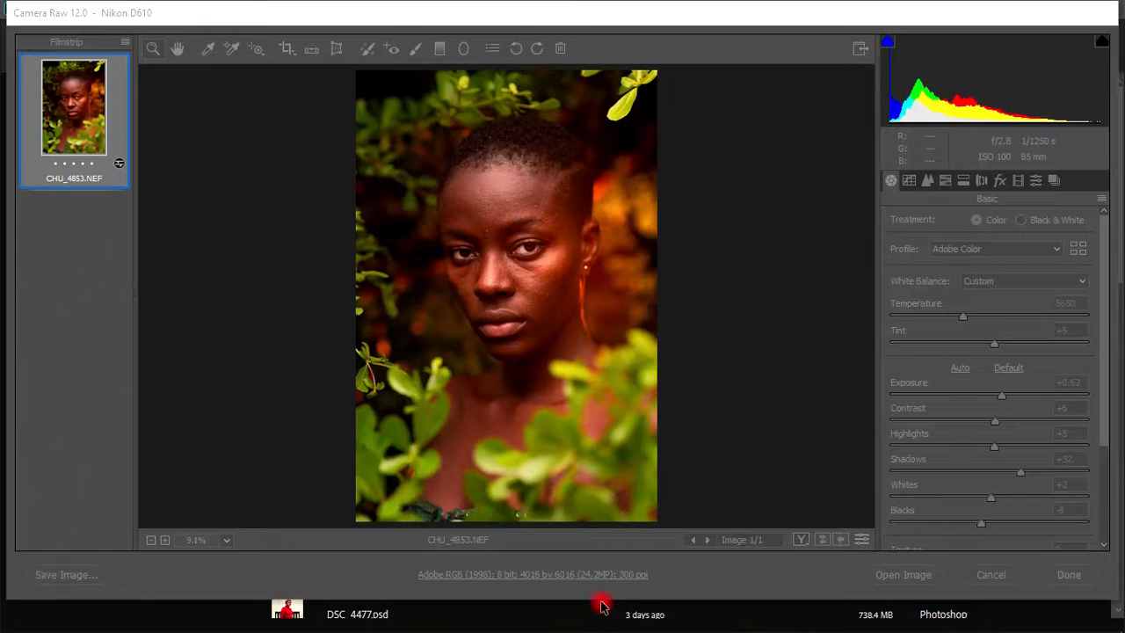
- Open the raw portrait CHU_4853.NEF from Camera Raw as an editable document in Photoshop
double_click(822, 359)
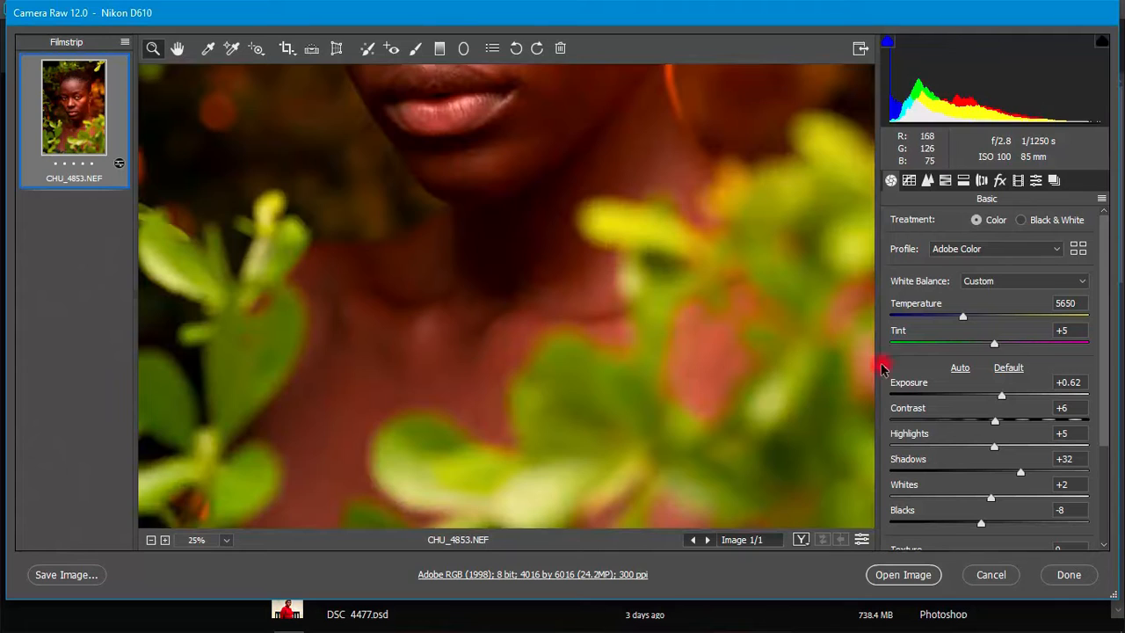
left_click(883, 576)
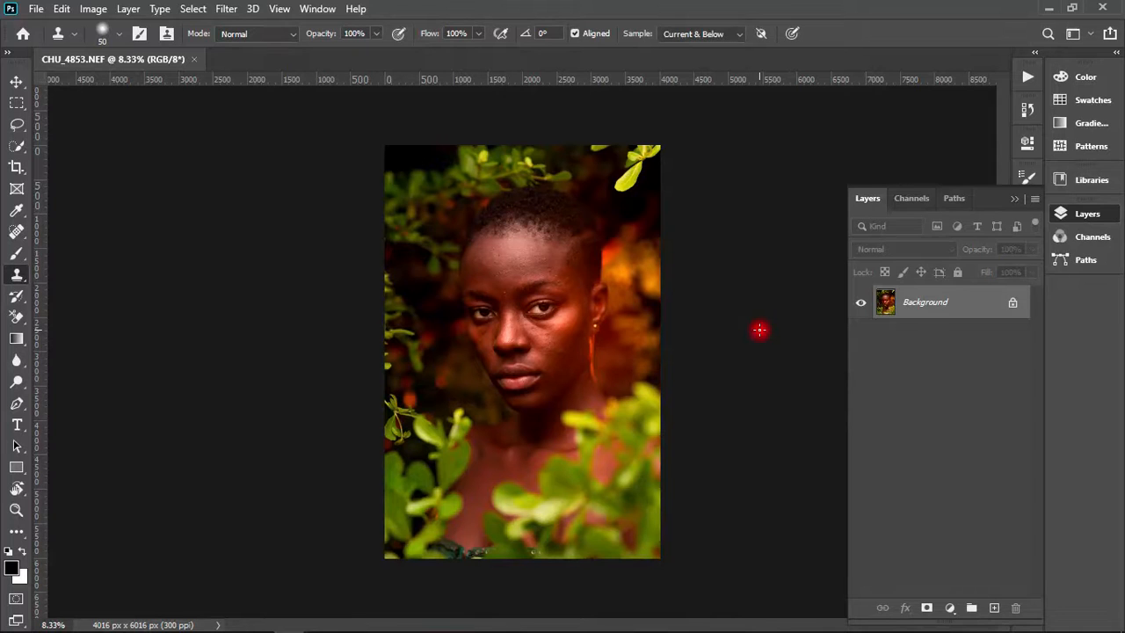
key("v")
key("ctrl+0")
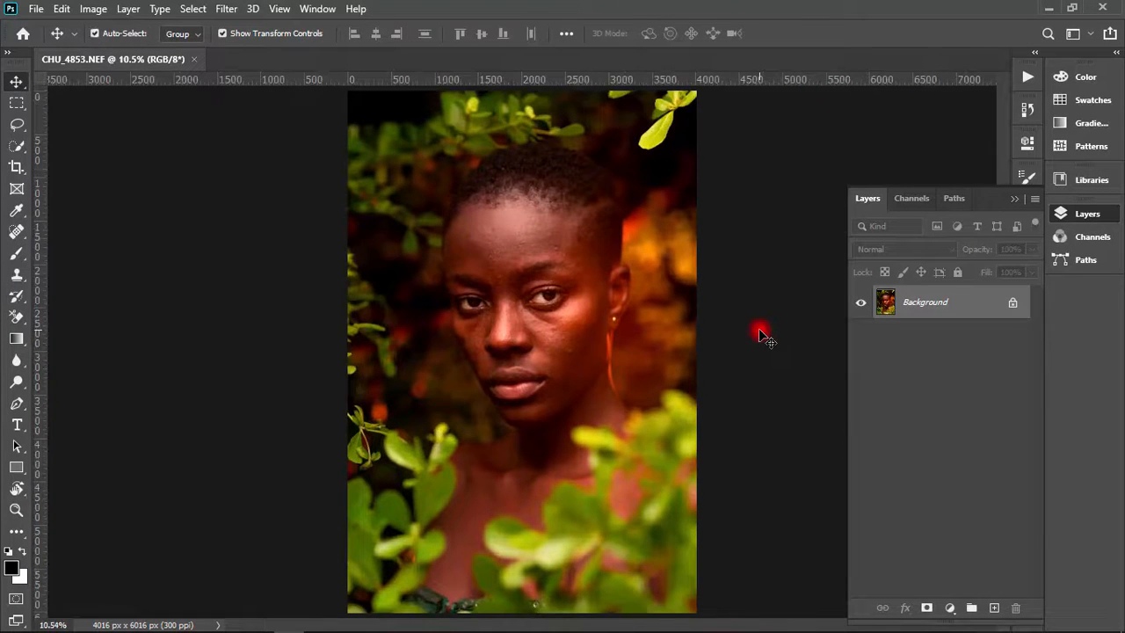
- Duplicate the background layer and add a new empty layer above the duplicate
left_click_drag(591, 255, 650, 262)
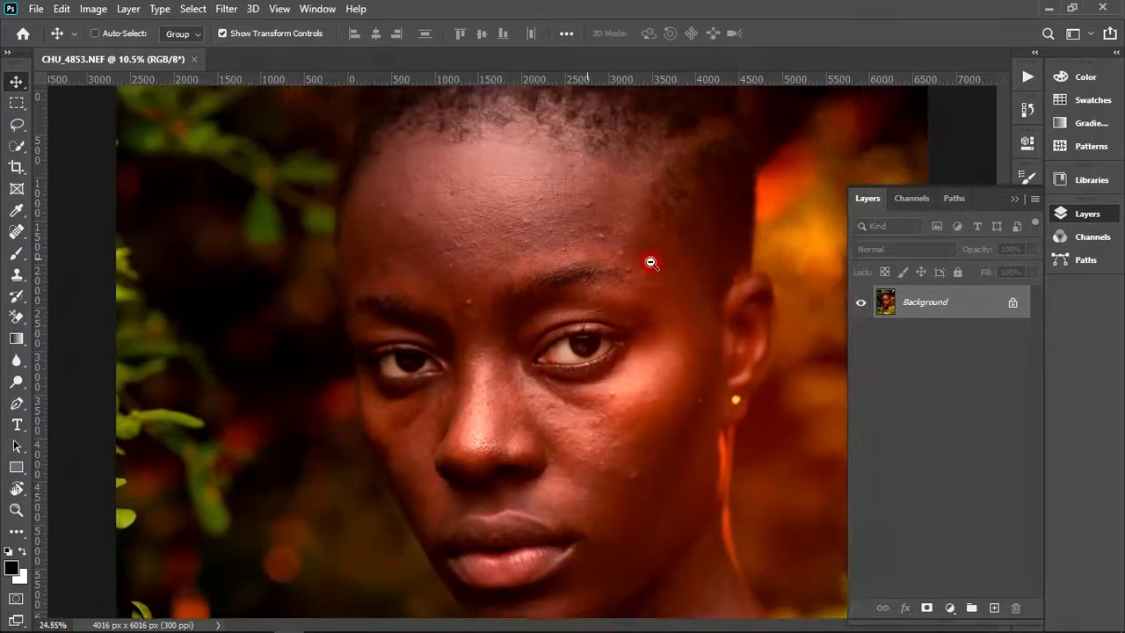
mouse_move(676, 308)
left_mouse_down()
mouse_move(589, 270)
mouse_move(578, 251)
left_mouse_up()
left_click(872, 336)
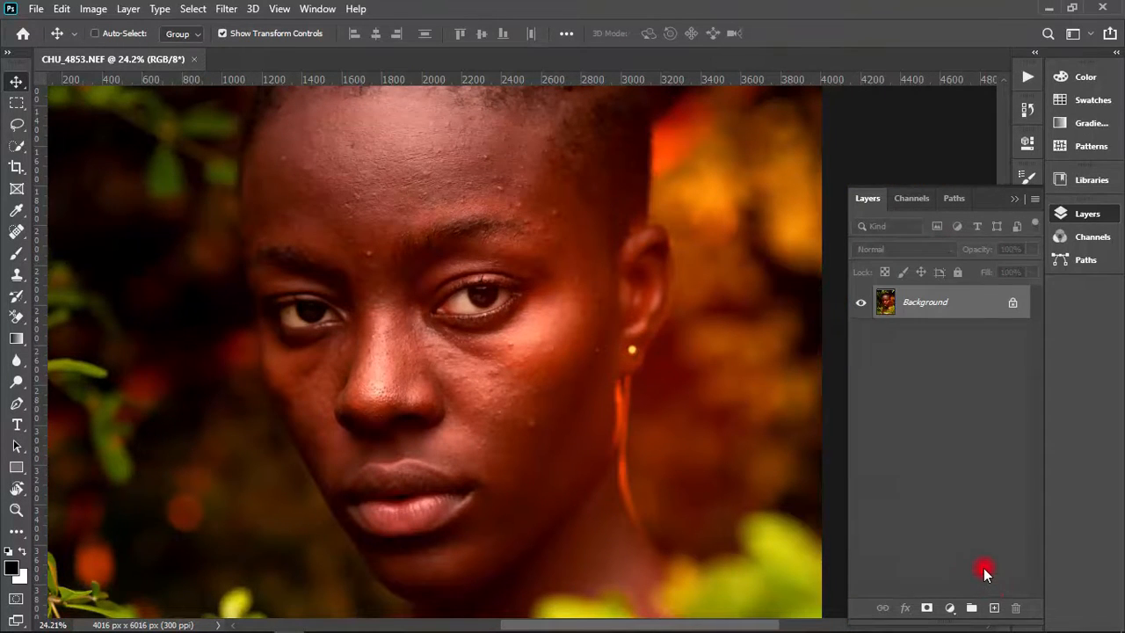
key("ctrl+j")
left_click(994, 607)
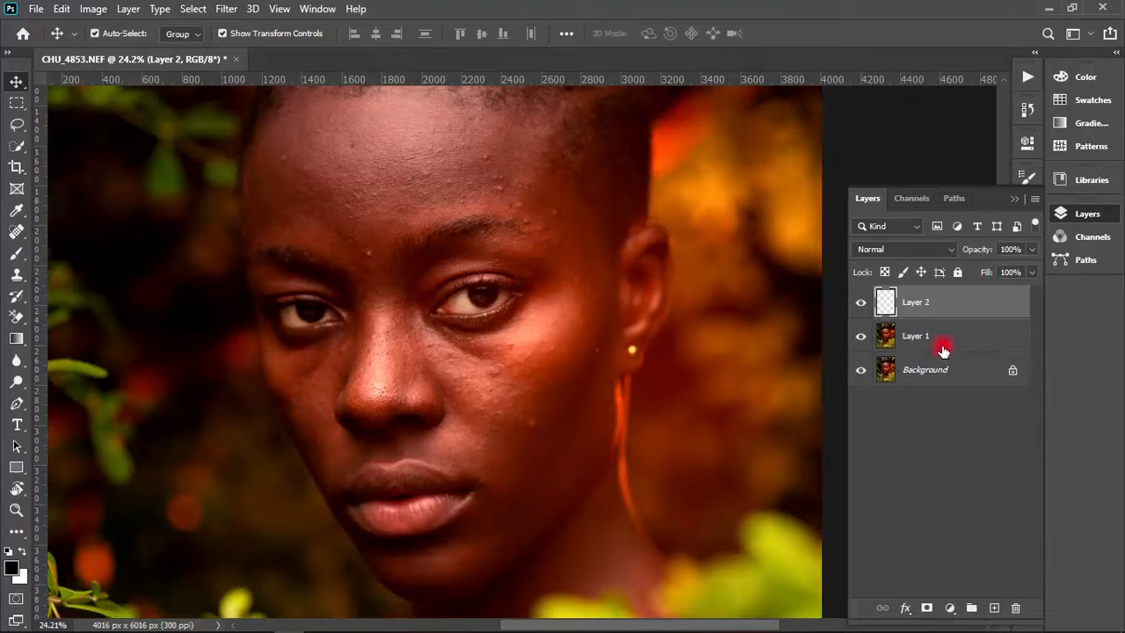
left_click(220, 116)
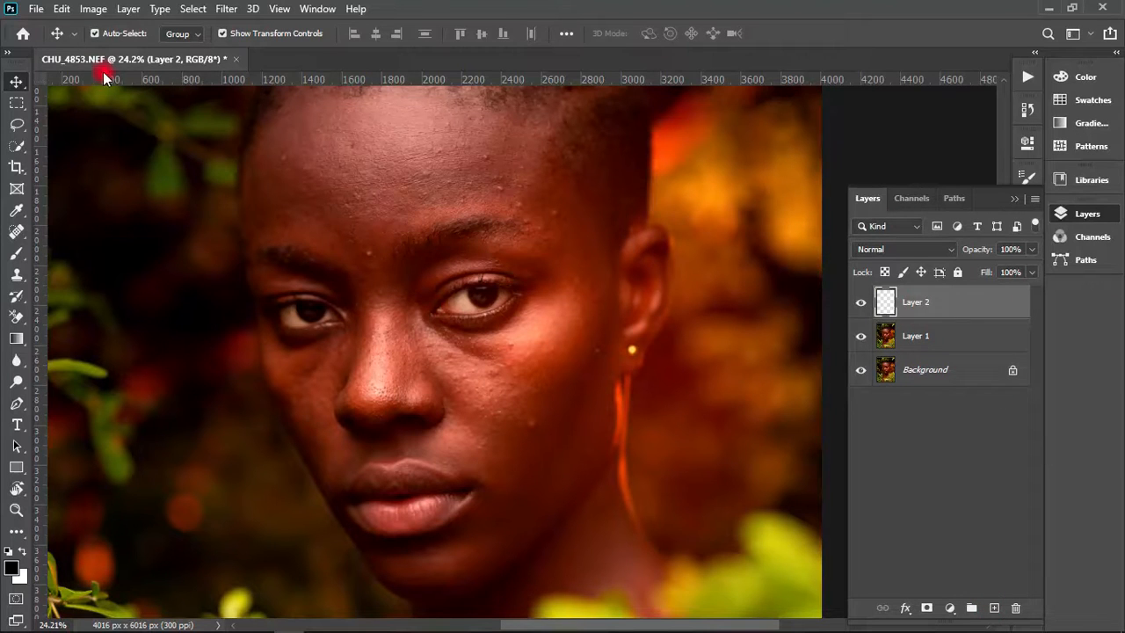
- Clone clean skin over the forehead bumps on the empty layer with the Clone Stamp at size 50, sampling Current & Below
key("s")
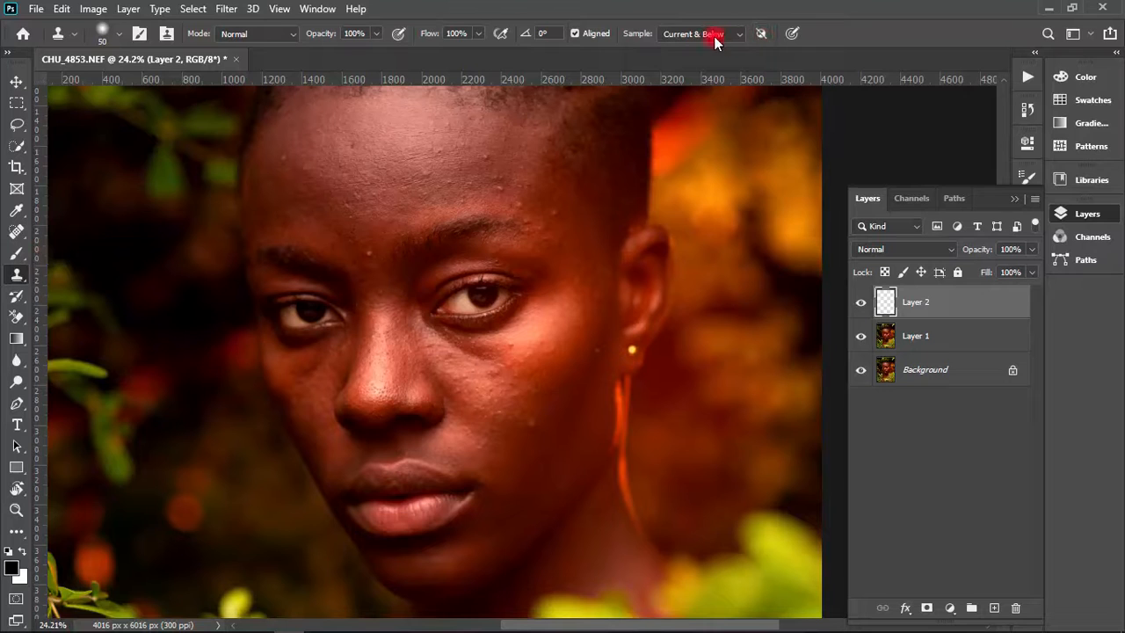
left_click(476, 155)
left_click(484, 157, "alt")
left_click(481, 164)
left_click(503, 149, "alt")
left_click(500, 166)
left_click(502, 180)
left_click(497, 183, "alt")
left_click(508, 173)
scroll(505, 152, "up", 5)
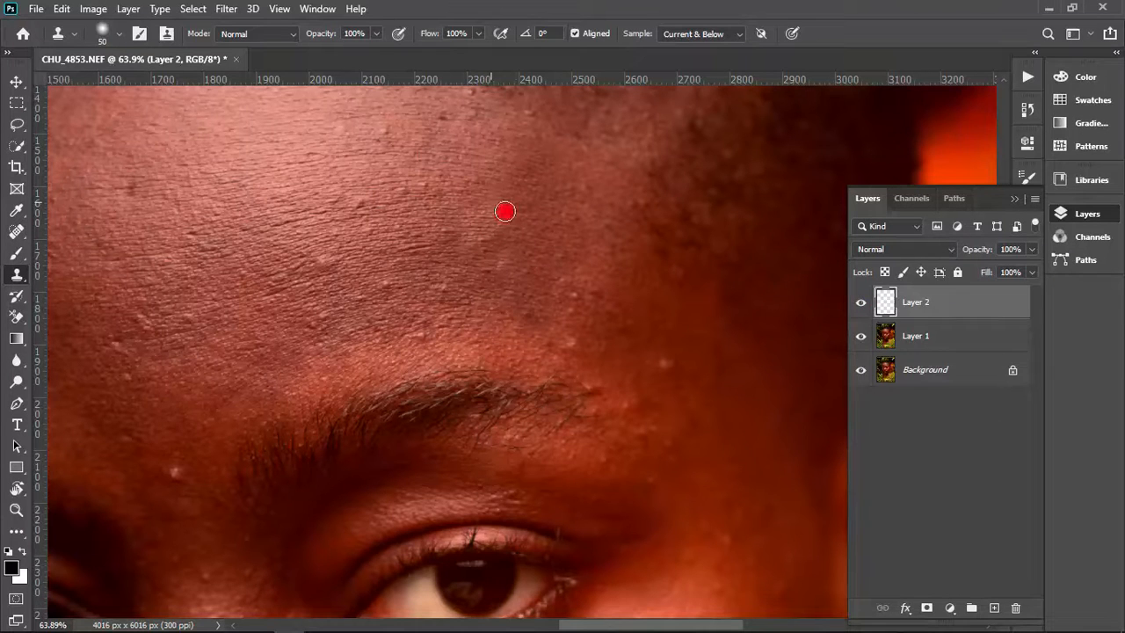
- Compare the forehead with and without the cloned layer, and delete that layer
left_click(862, 302)
left_click(861, 302)
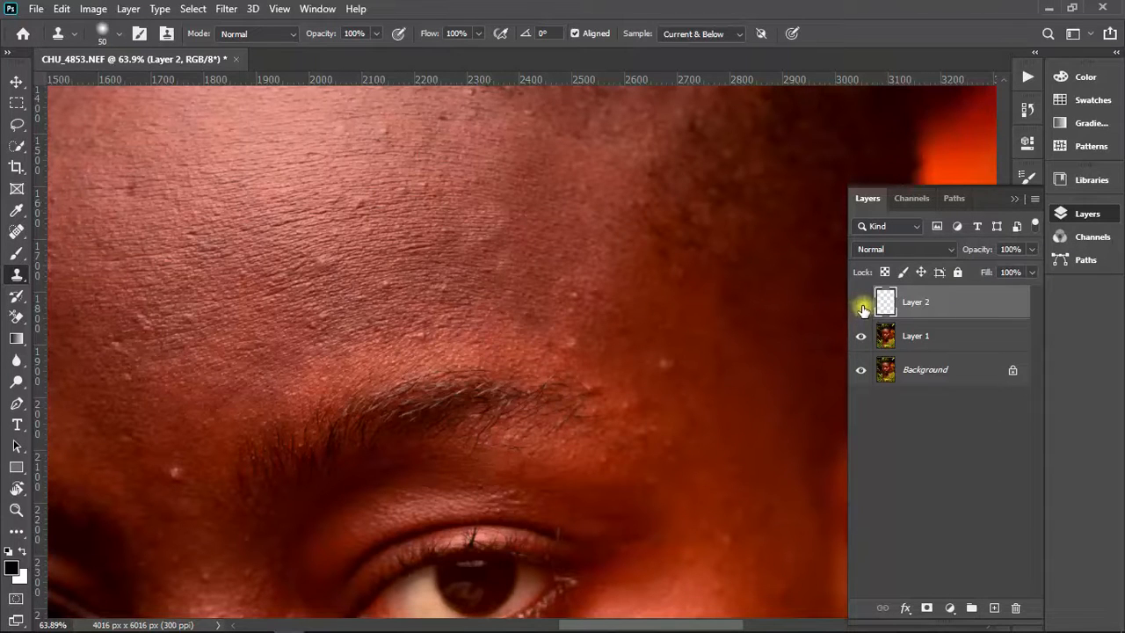
left_click(862, 305)
key("ctrl+0")
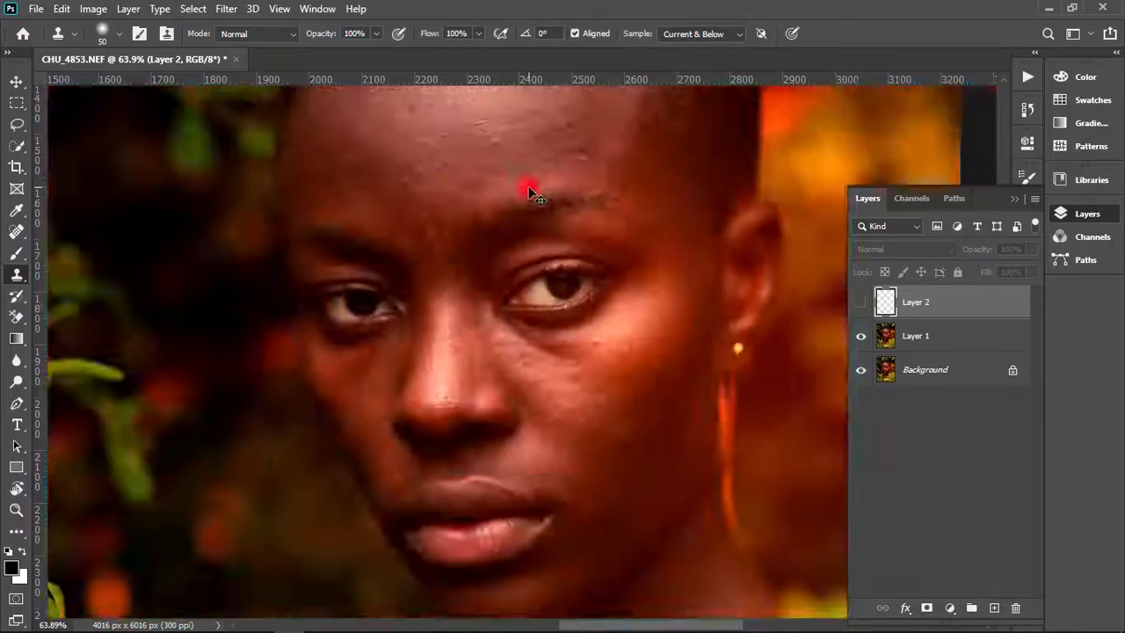
key("Delete")
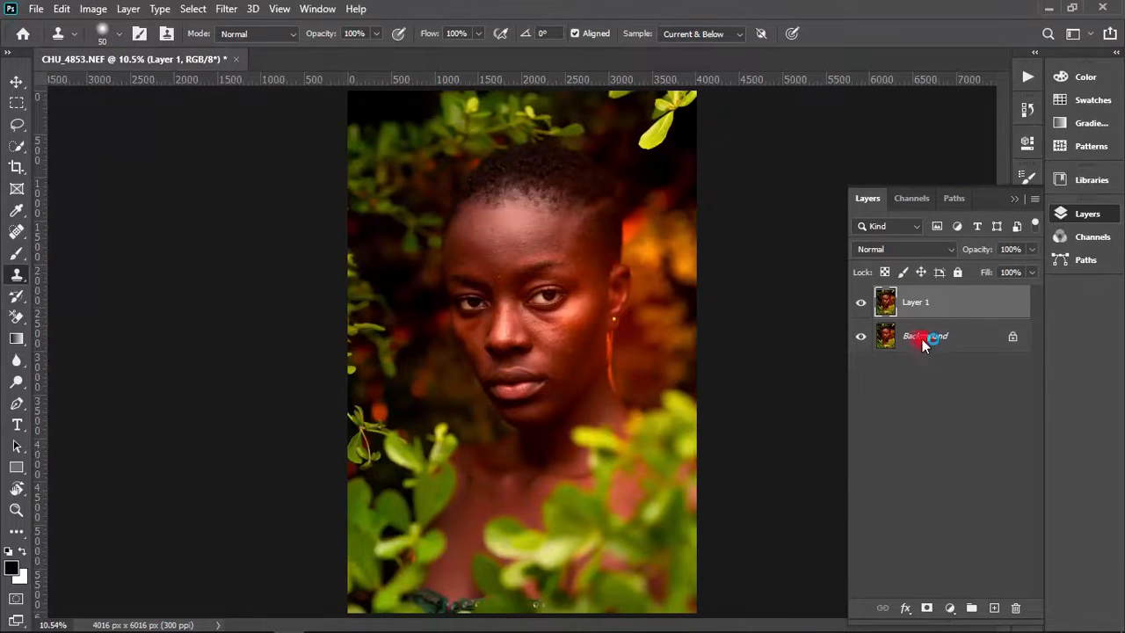
- Heal the bumps across the upper and middle forehead on Layer 1 with the Spot Healing Brush at size 25
left_click(17, 232)
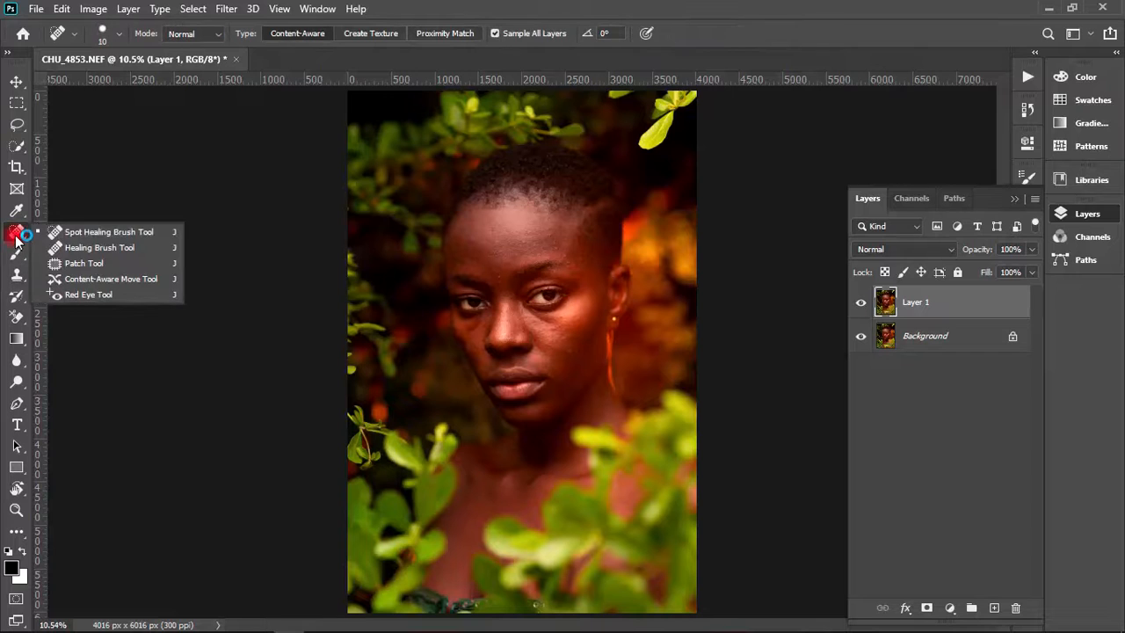
left_click(110, 227)
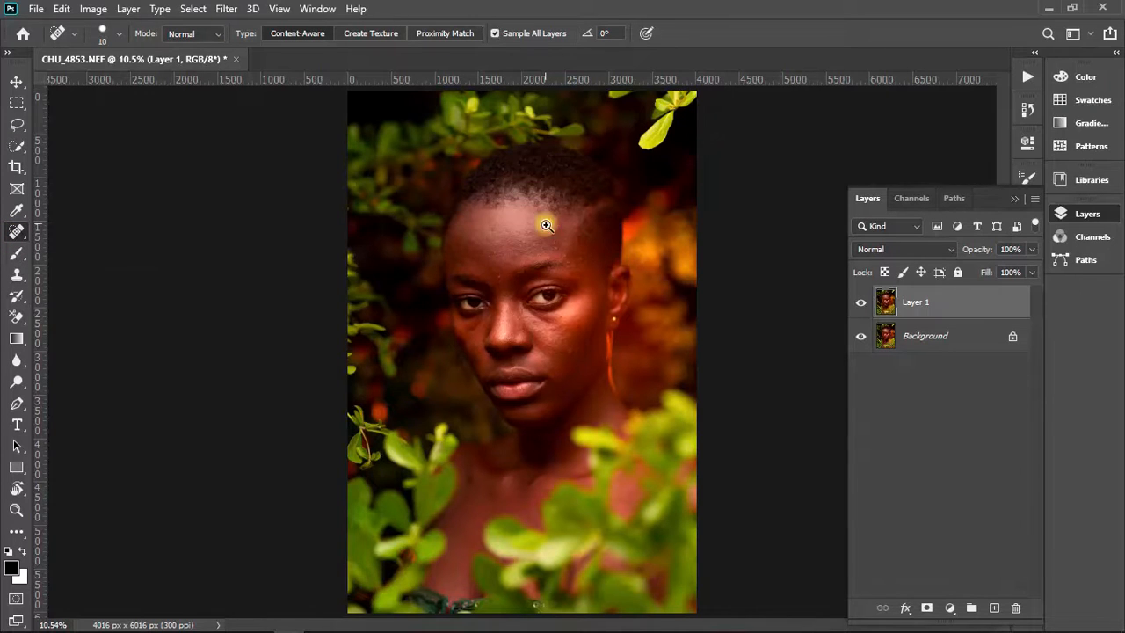
mouse_move(546, 225)
left_mouse_down()
mouse_move(653, 231)
mouse_move(583, 287)
mouse_move(585, 270)
mouse_move(613, 261)
mouse_move(555, 267)
left_mouse_up()
key("bracketright")
key("bracketright")
key("bracketright")
key("bracketleft")
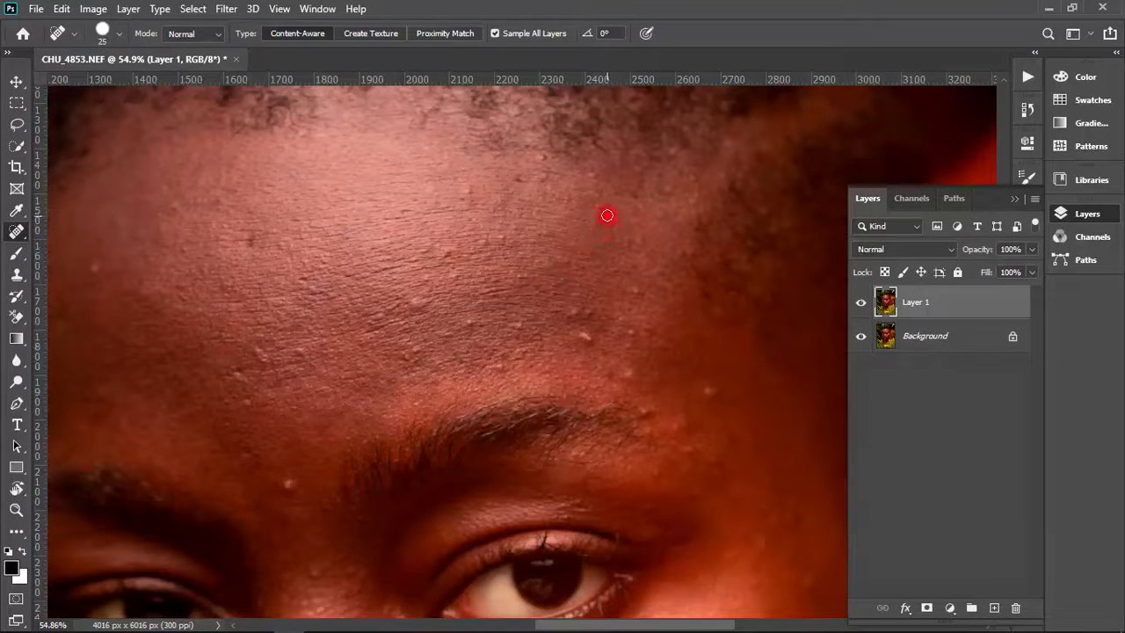
left_click(598, 172)
left_click(516, 174)
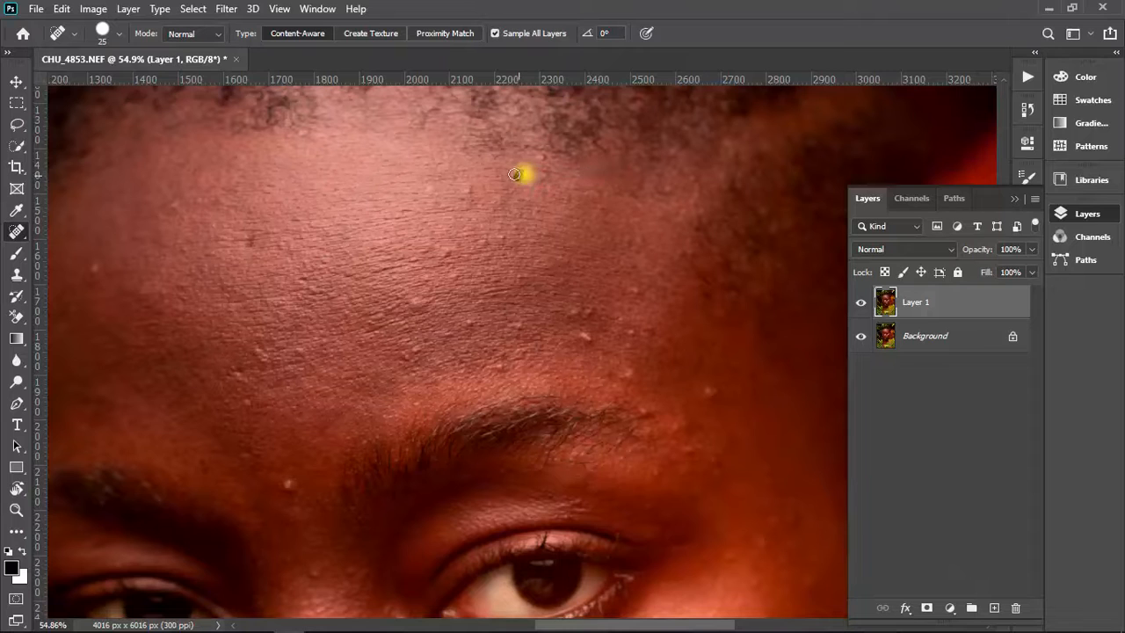
left_click(539, 161)
left_click(469, 198)
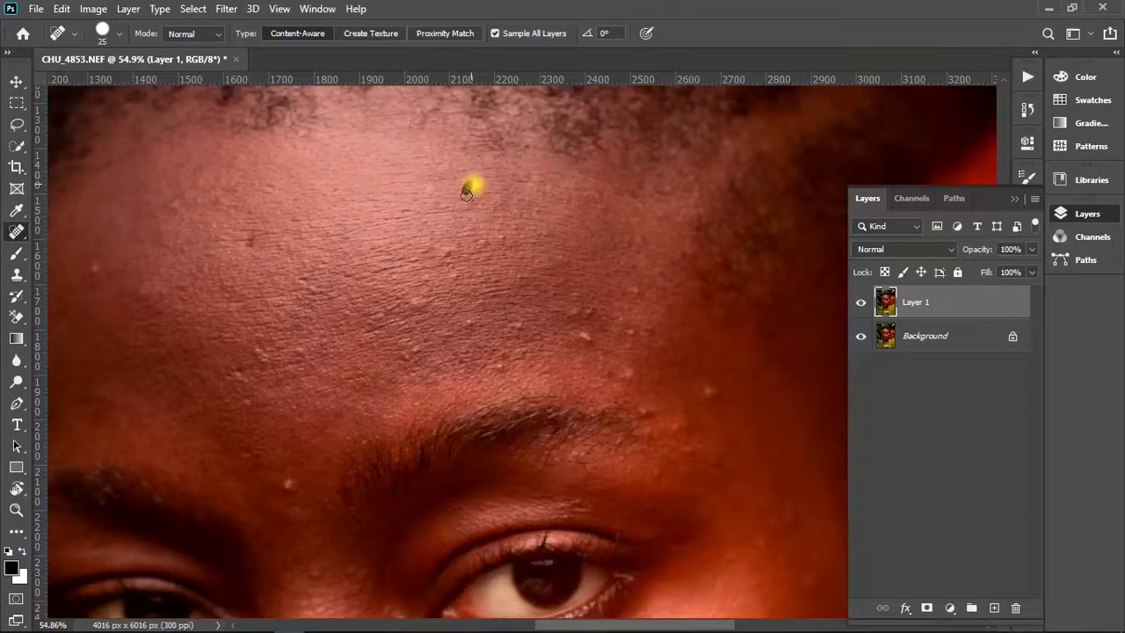
left_click(440, 200)
left_click(501, 233)
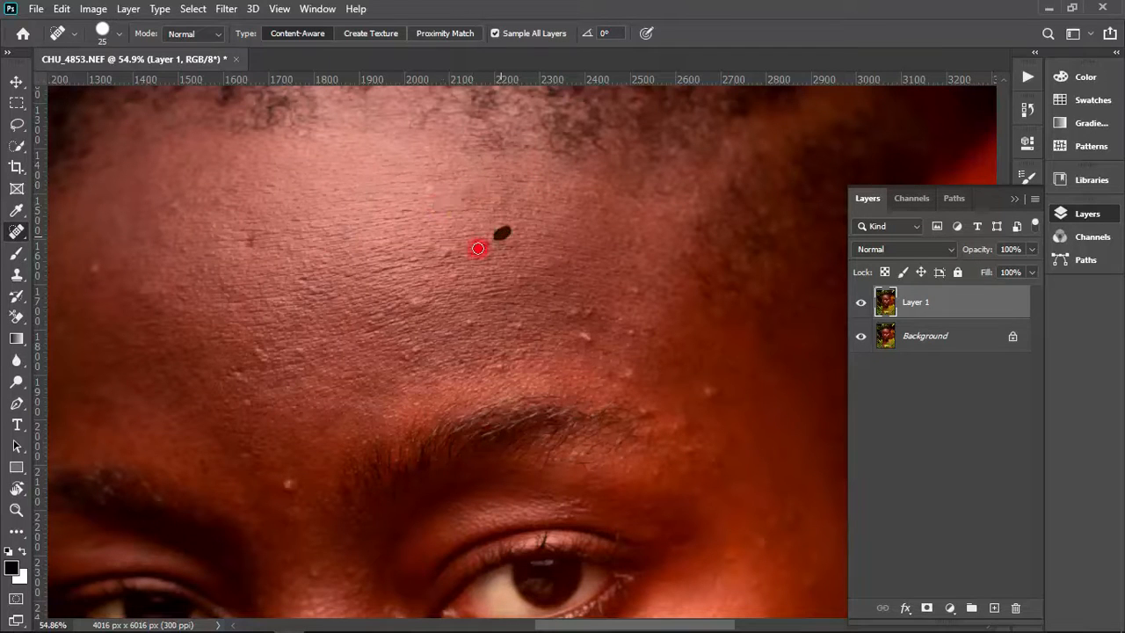
left_click(445, 247)
left_click(445, 268)
left_click(419, 296)
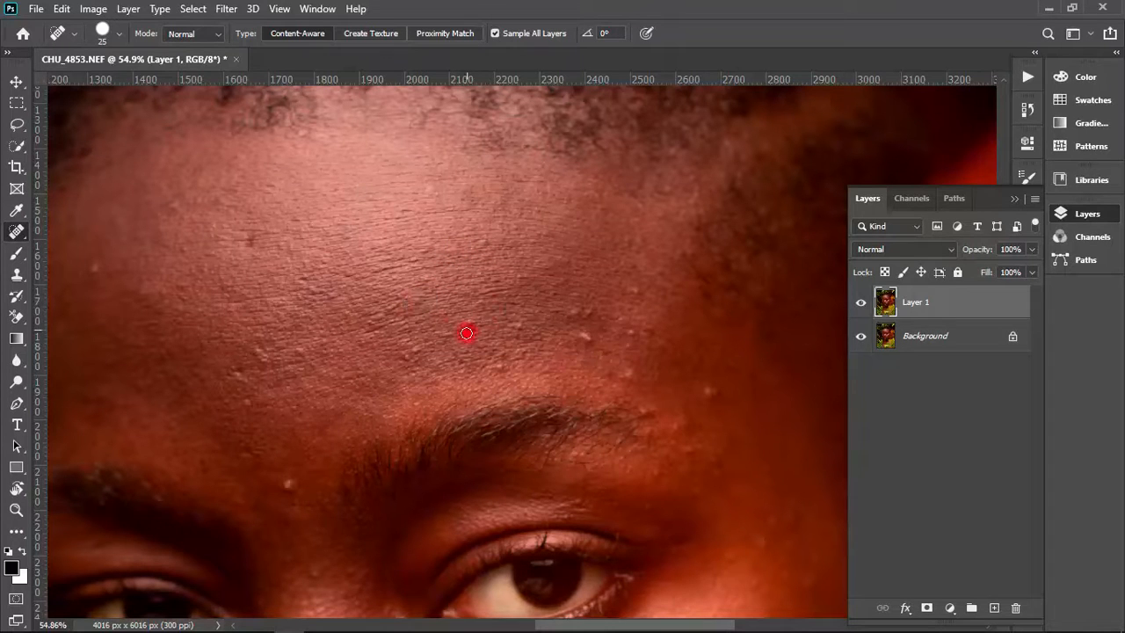
- Heal the bumps between the forehead and the eyebrow, and compare Layer 1 with the original by toggling its visibility
left_click(465, 319)
left_click(496, 369)
left_click(582, 336)
left_click(572, 312)
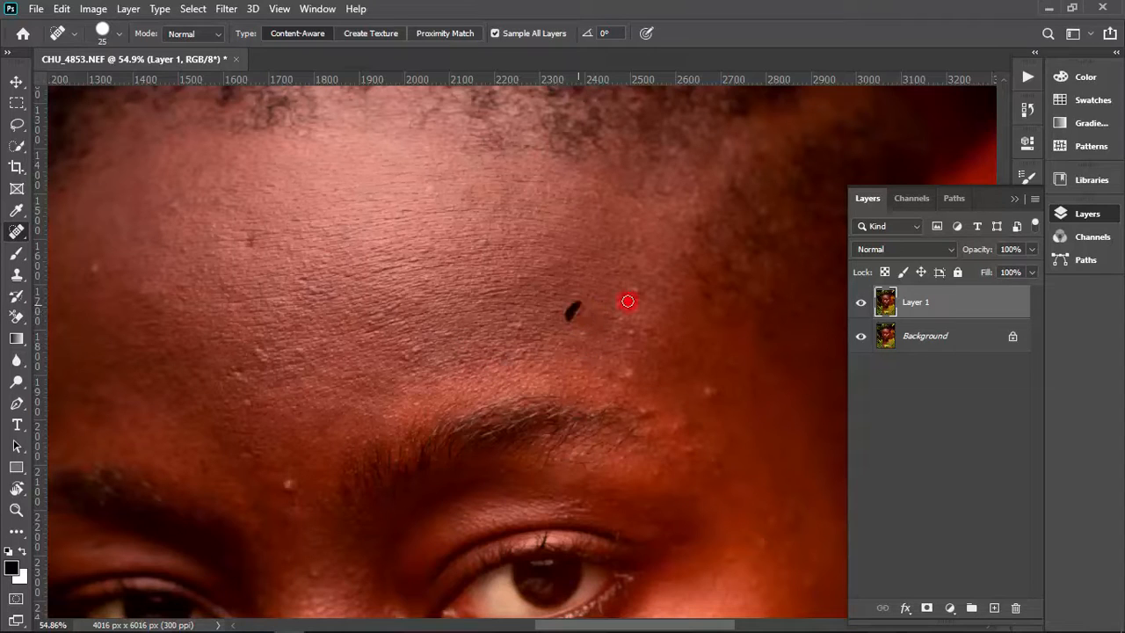
left_click_drag(633, 290, 648, 286)
mouse_move(623, 321)
left_mouse_down()
mouse_move(710, 331)
mouse_move(610, 327)
left_mouse_up()
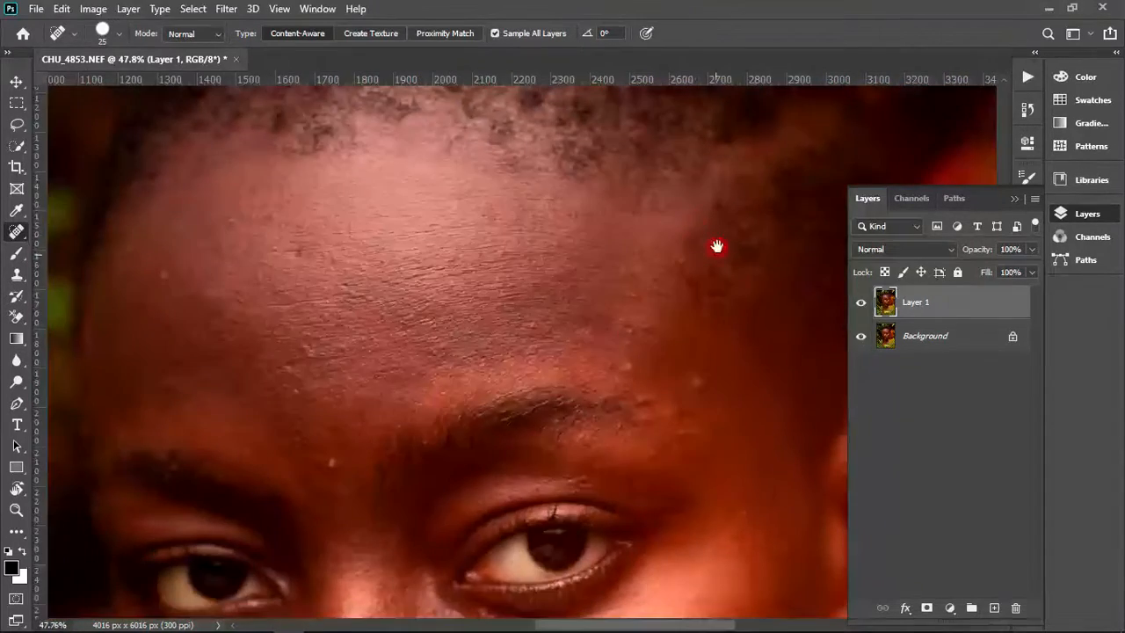
left_click_drag(717, 246, 516, 242)
left_click(860, 303)
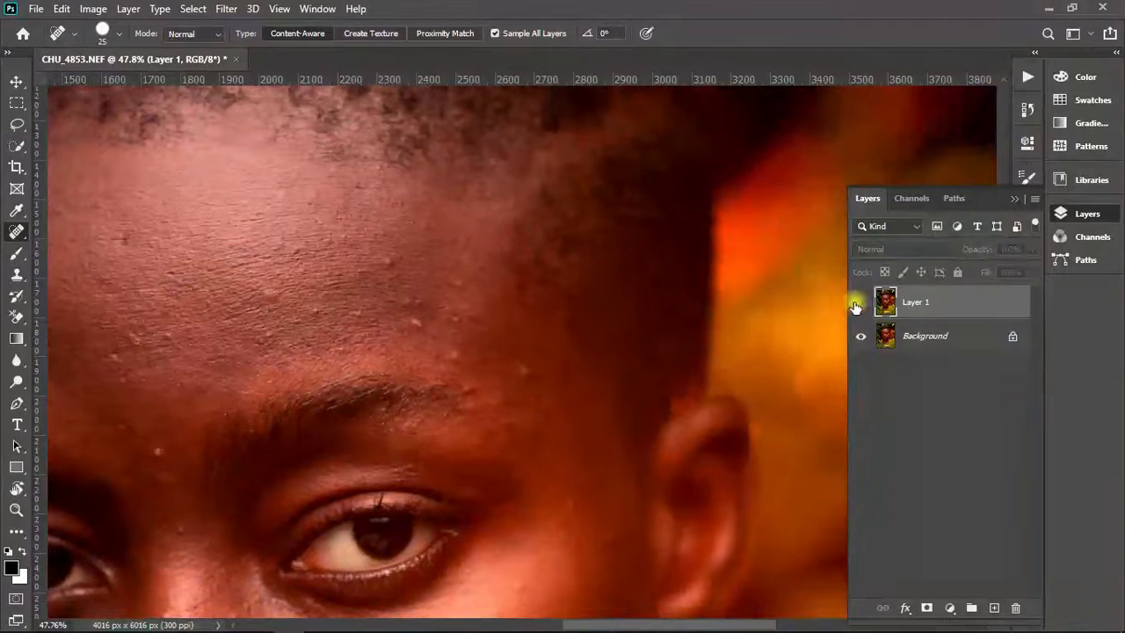
left_click(857, 303)
left_click(855, 304)
left_click(853, 304)
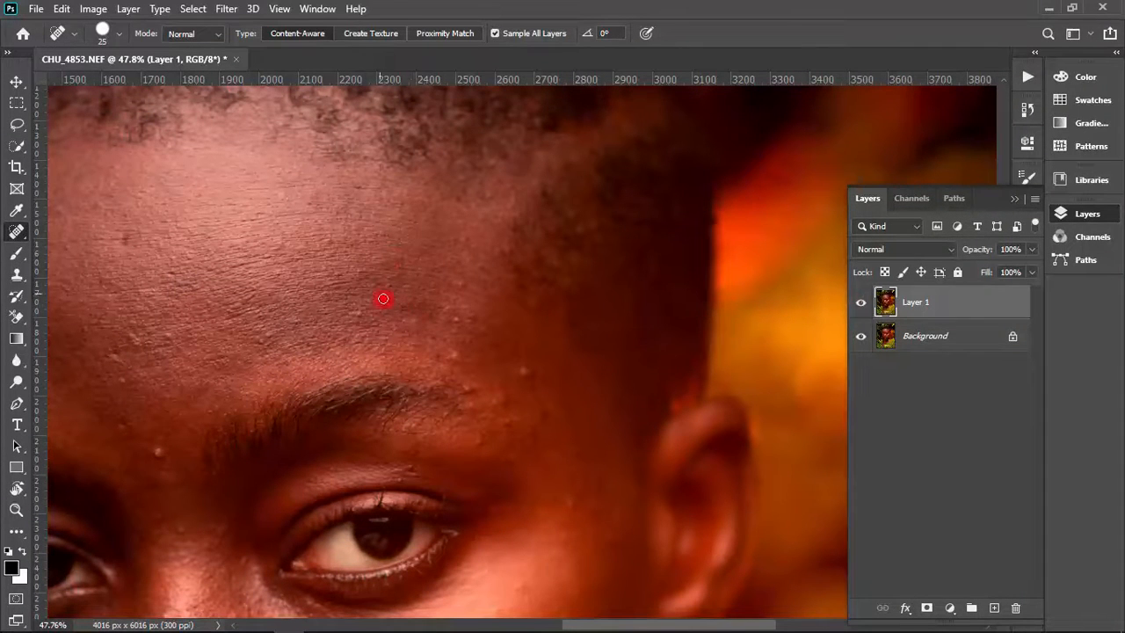
- Heal the remaining small blemishes around the center of the forehead with the Spot Healing Brush
left_click_drag(417, 301, 408, 305)
left_click(362, 311)
left_click(365, 267)
left_click(336, 272)
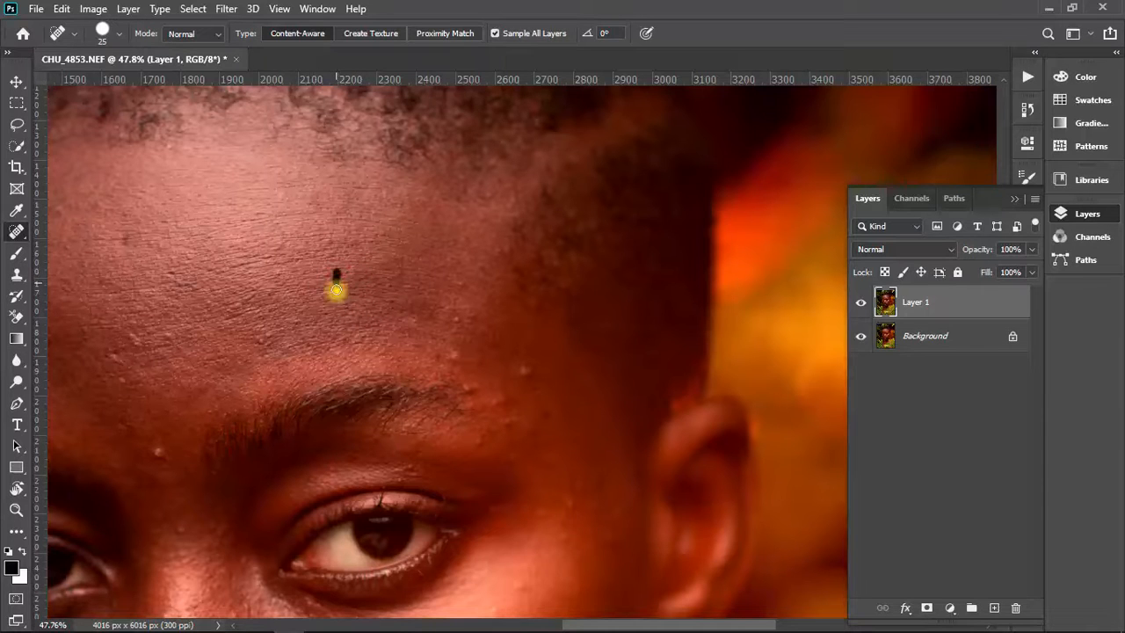
left_click(322, 266)
left_click(329, 252)
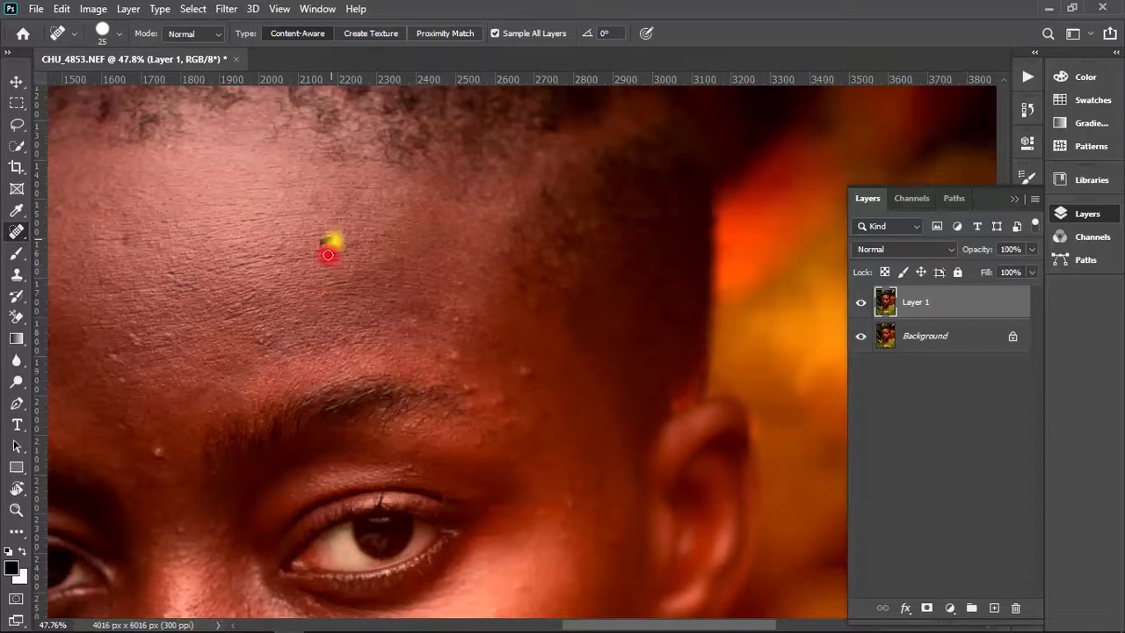
left_click(297, 271)
mouse_move(274, 271)
left_mouse_down()
mouse_move(247, 309)
mouse_move(255, 293)
mouse_move(220, 319)
left_mouse_up()
left_click(259, 337)
- Patch the blemishes on the temple beside the eyebrow with smooth nearby skin using the Patch tool
left_click_drag(375, 349, 329, 266)
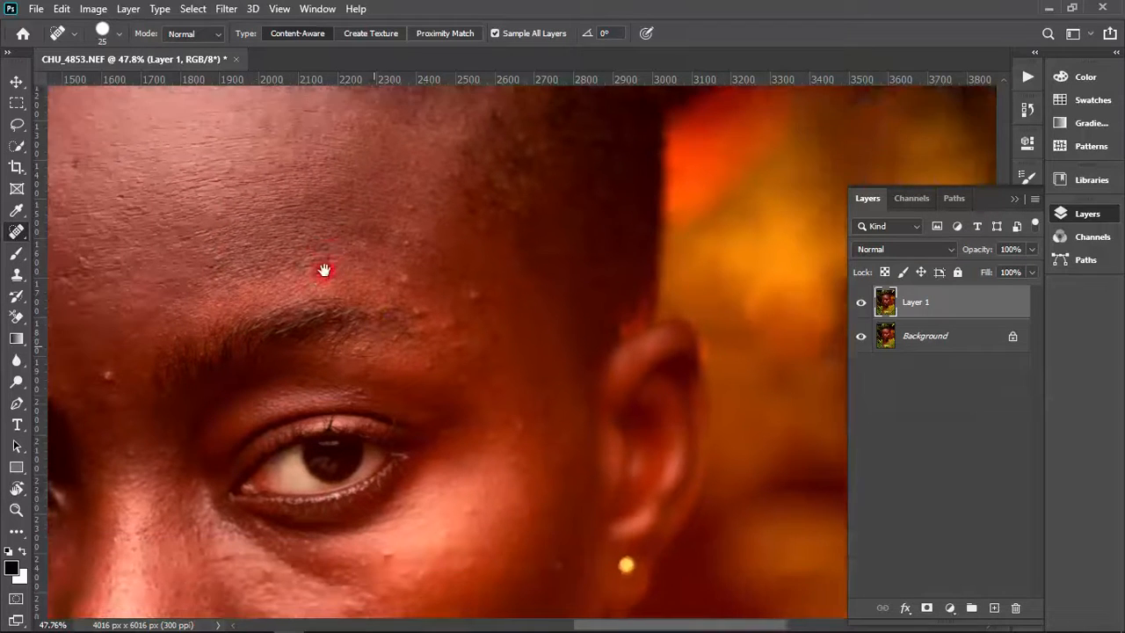
right_click(18, 233)
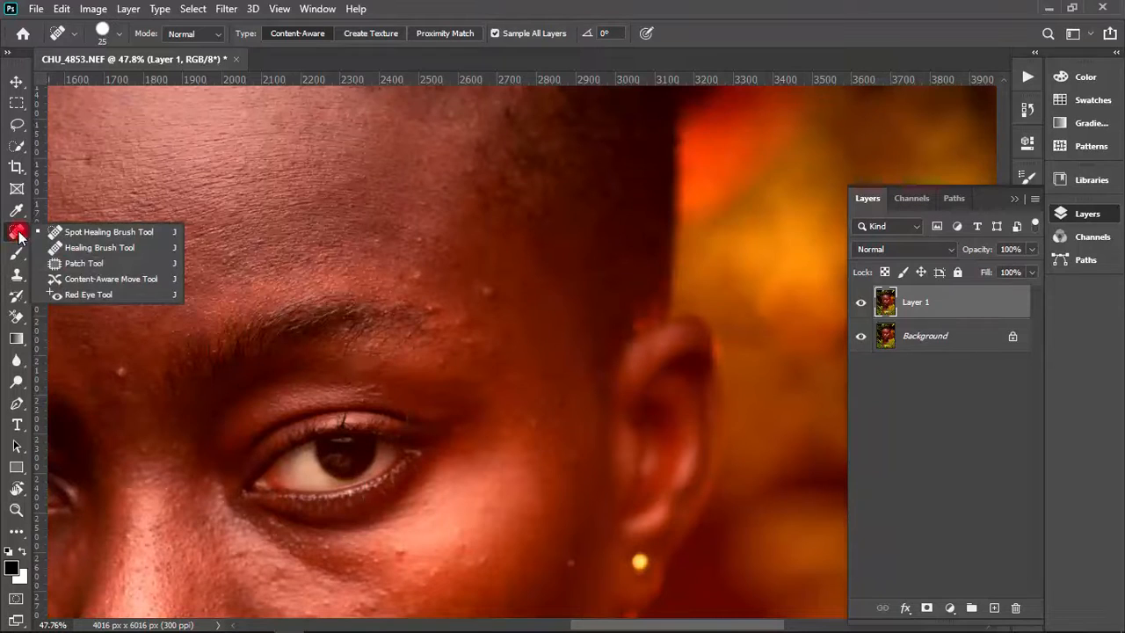
left_click(76, 261)
mouse_move(484, 301)
left_mouse_down()
mouse_move(510, 311)
mouse_move(492, 291)
mouse_move(486, 299)
left_mouse_up()
left_click_drag(551, 312, 555, 314)
left_click(557, 315)
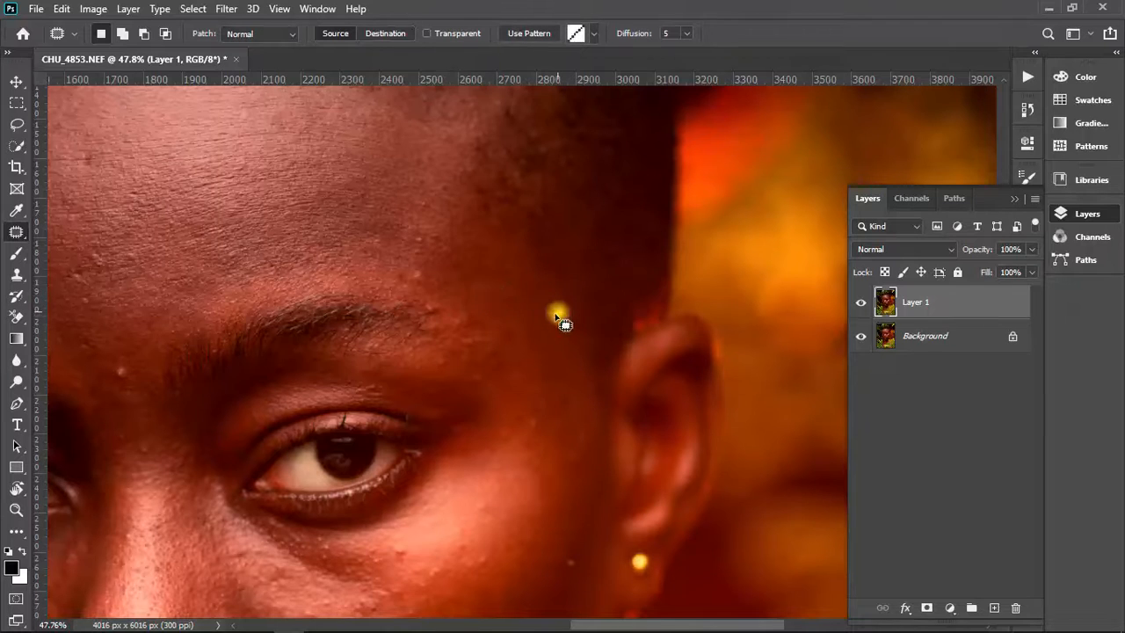
left_click_drag(502, 282, 557, 285)
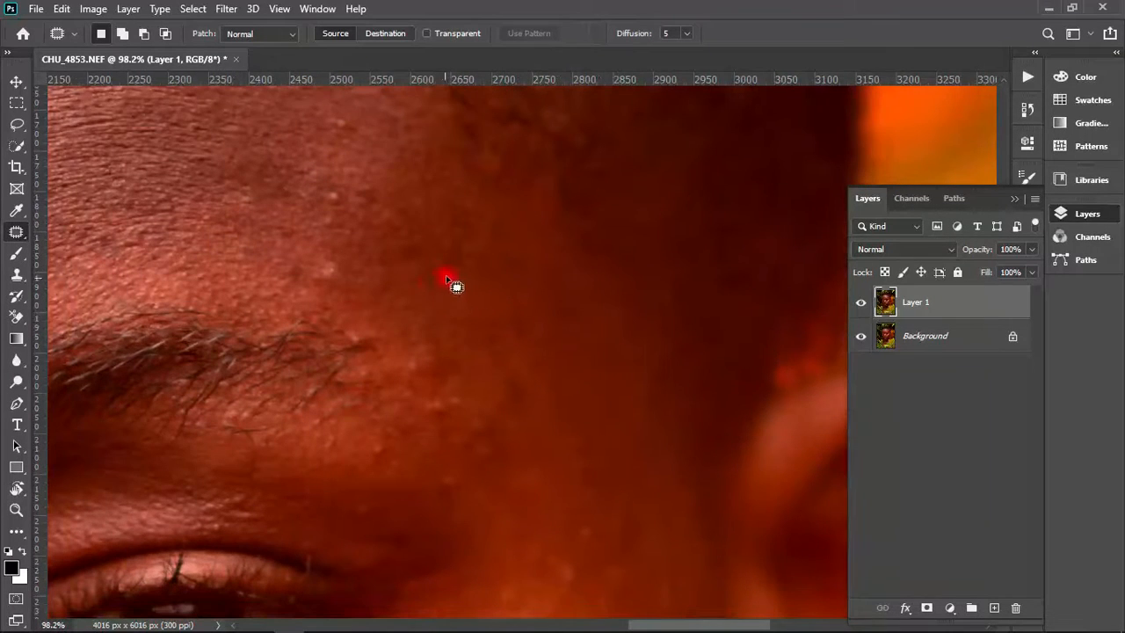
mouse_move(429, 262)
left_mouse_down()
mouse_move(448, 321)
mouse_move(426, 297)
mouse_move(437, 265)
mouse_move(557, 311)
left_mouse_up()
left_click(616, 332)
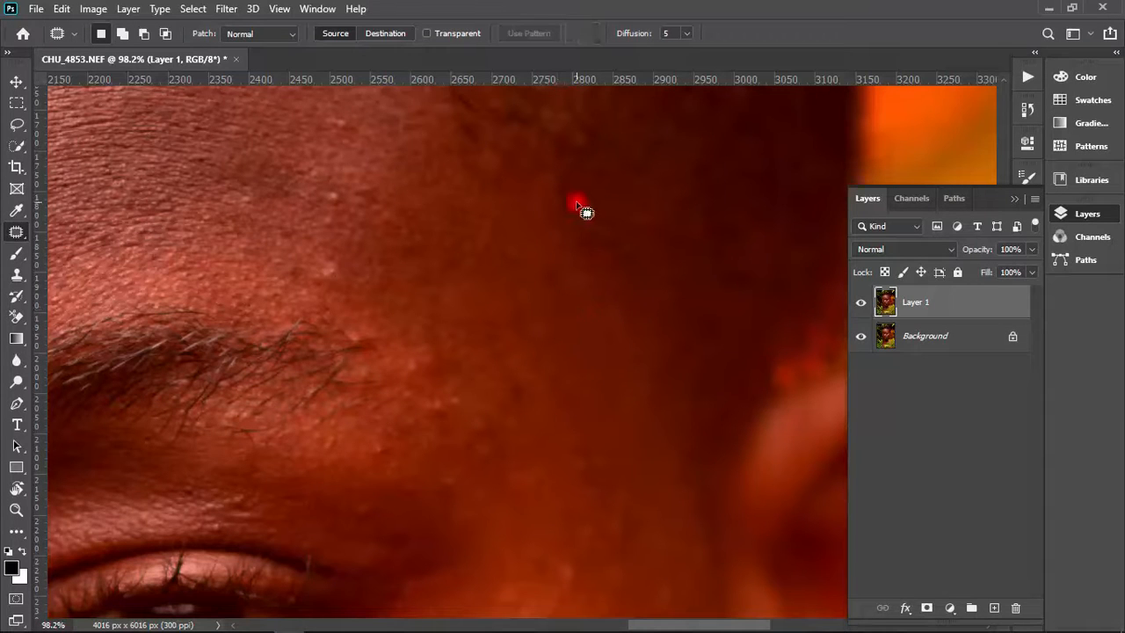
- Delete Layer 1 and duplicate the background layer twice
key("Delete")
key("ctrl+0")
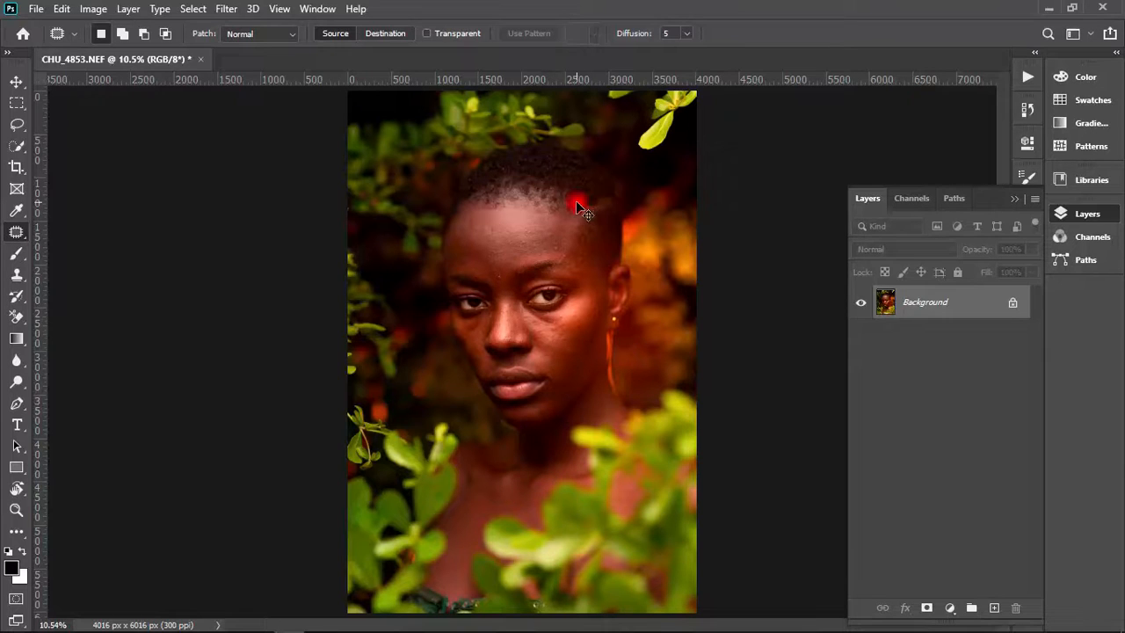
key("ctrl+j")
key("ctrl+j")
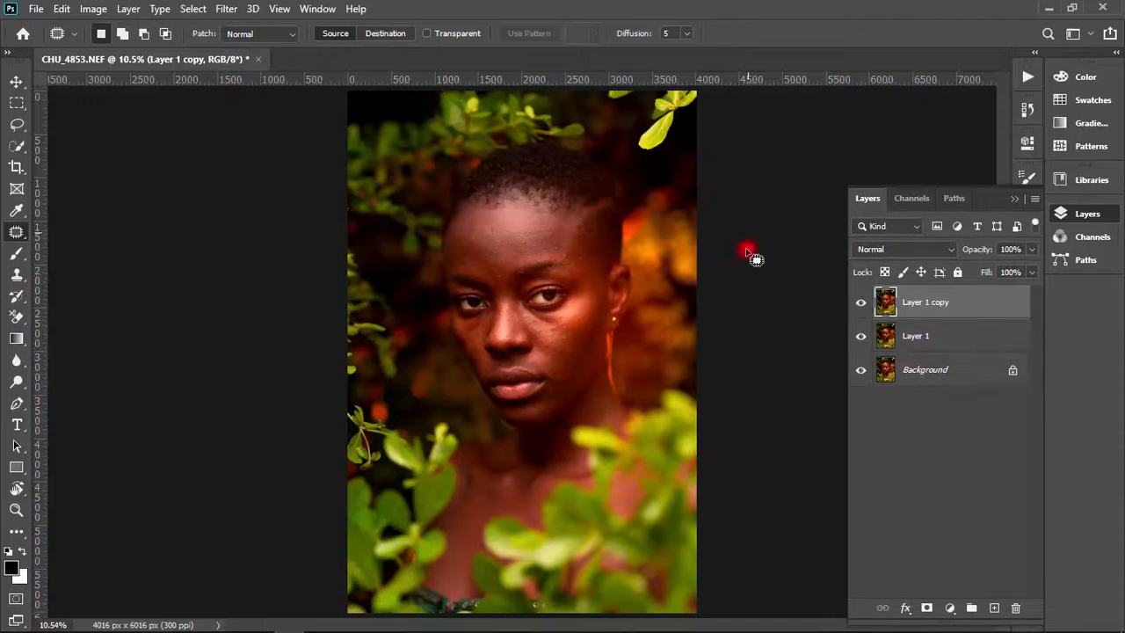
- Rename the lower duplicate layer to Skintone and the upper one to Texture
double_click(911, 343)
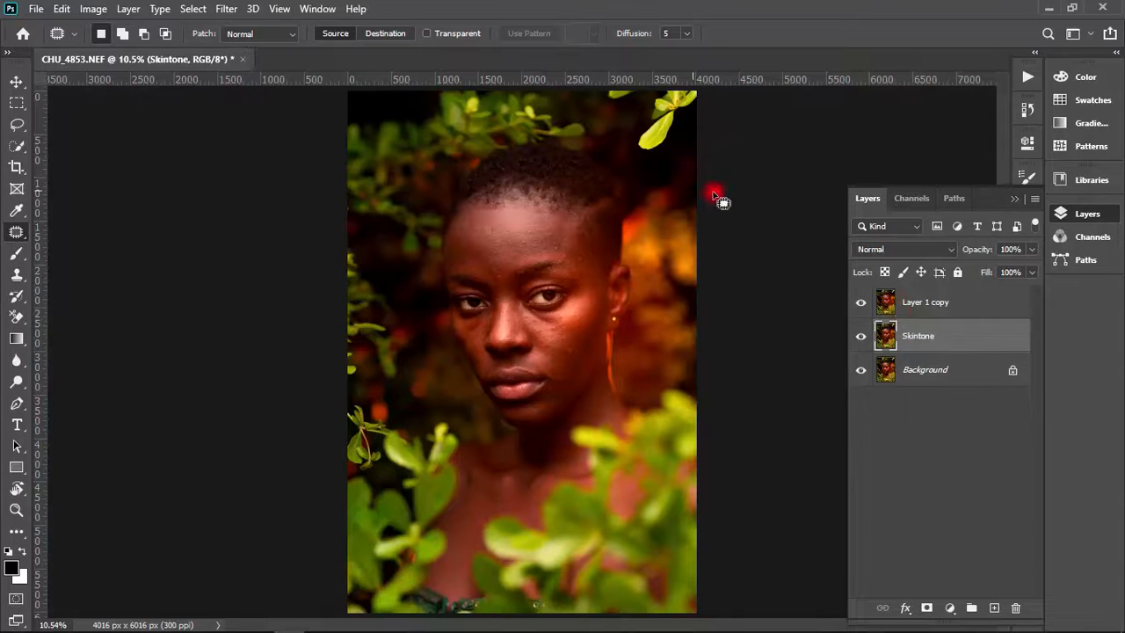
double_click(920, 306)
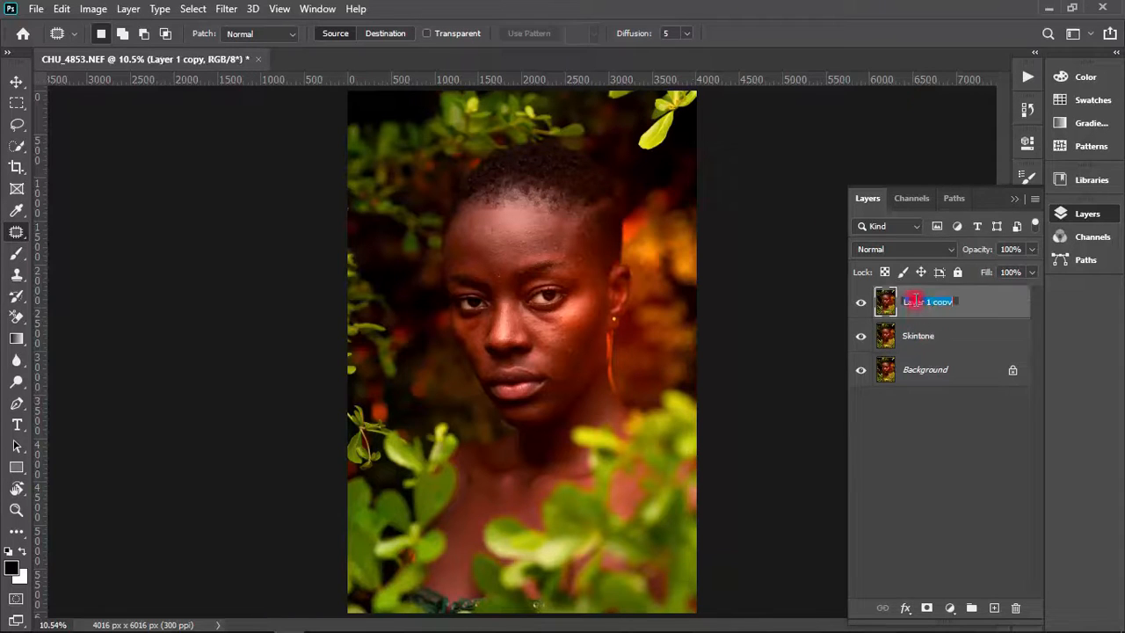
type("Texture")
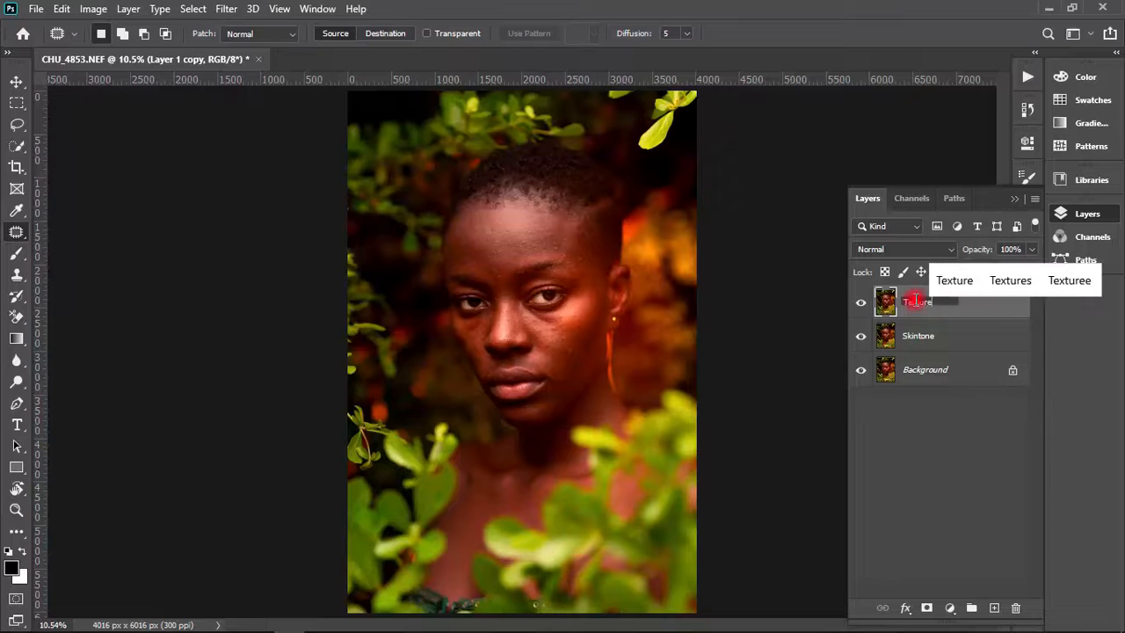
- Confirm the Texture layer's name, hide that layer and select the Skintone layer
key("Return")
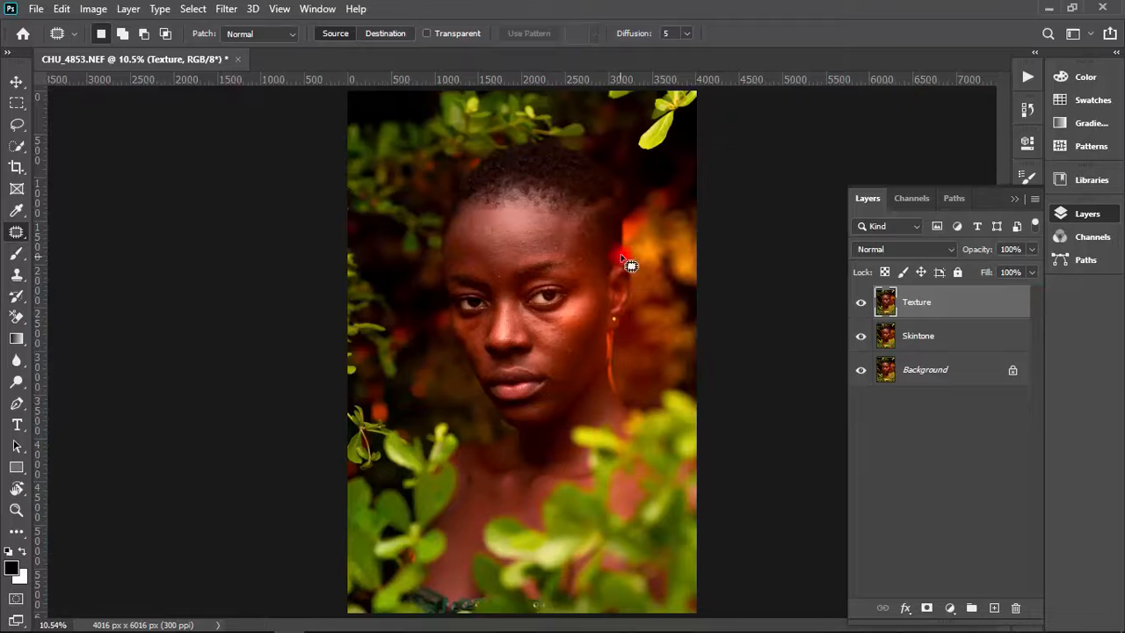
scroll(630, 265, "up", 5)
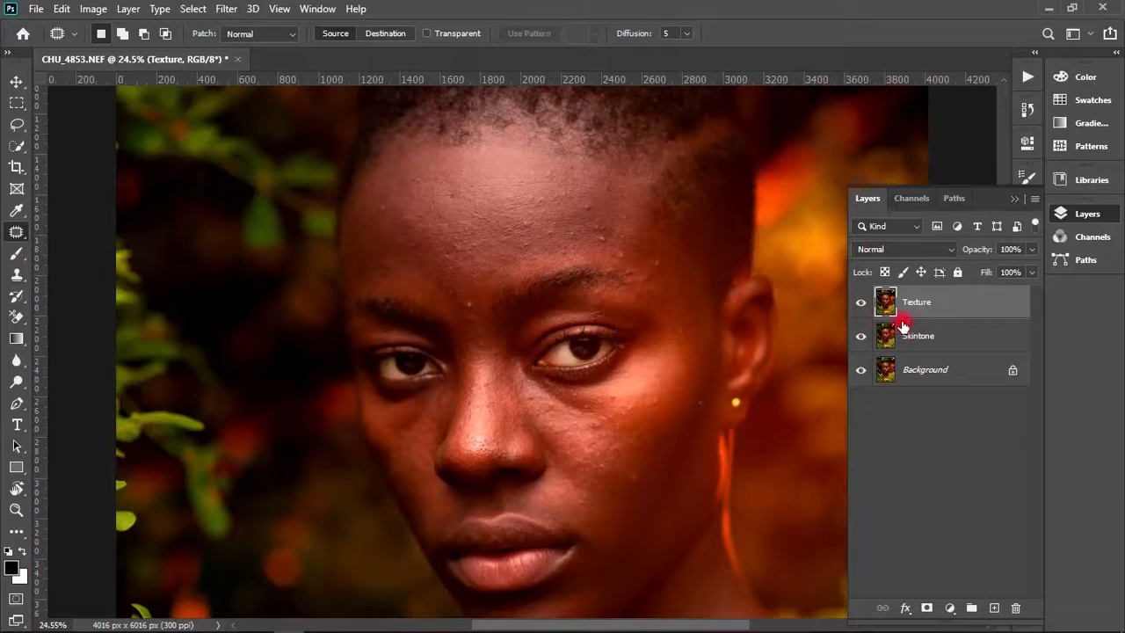
left_click(862, 303)
left_click(914, 335)
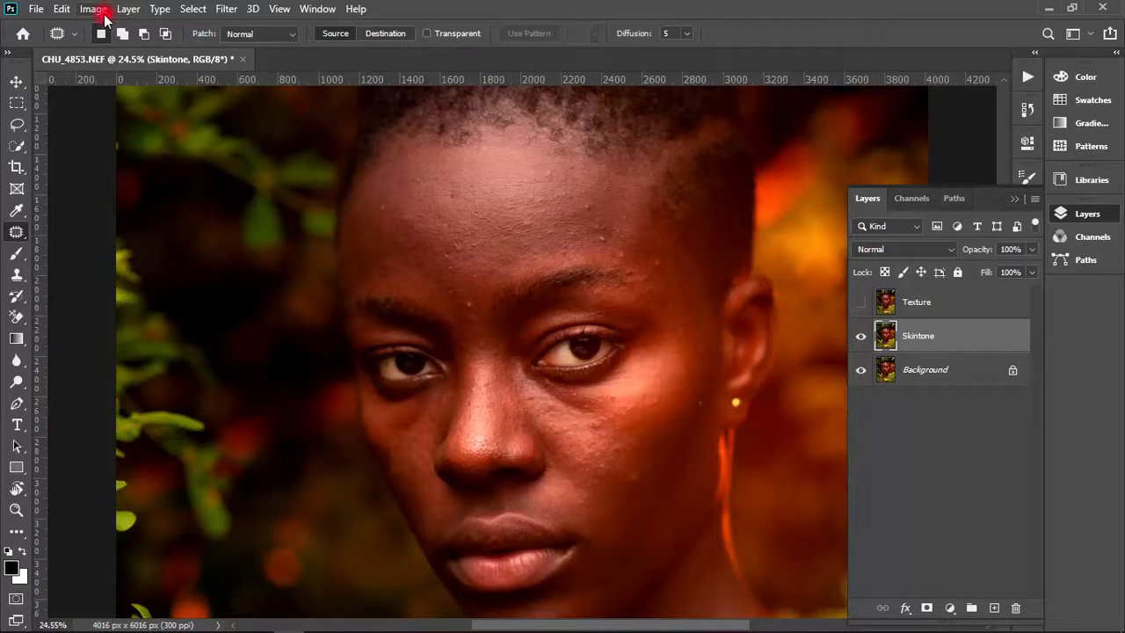
- Open Gaussian Blur for the Skintone layer and show the forehead skin in its preview
left_click(252, 9)
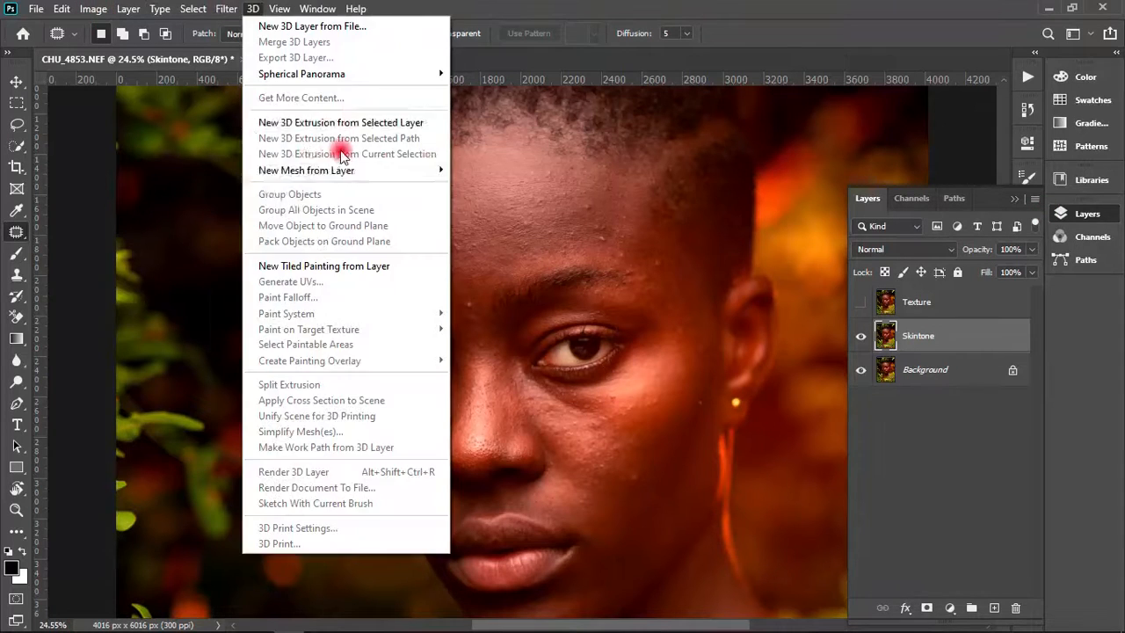
key("Escape")
left_click(226, 9)
mouse_move(349, 187)
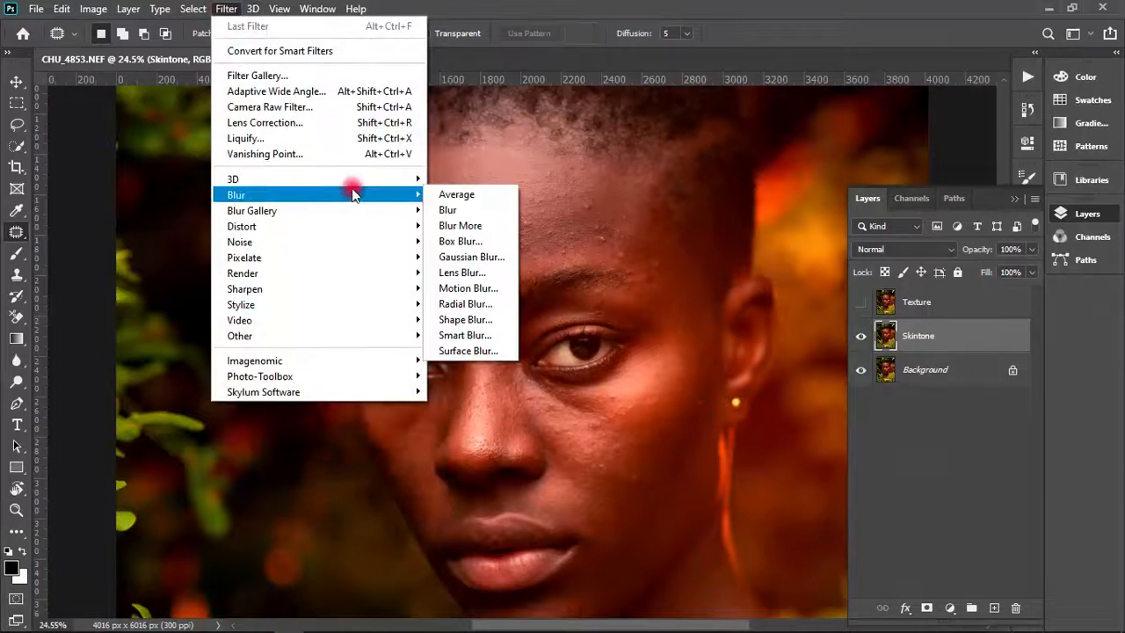
left_click(456, 262)
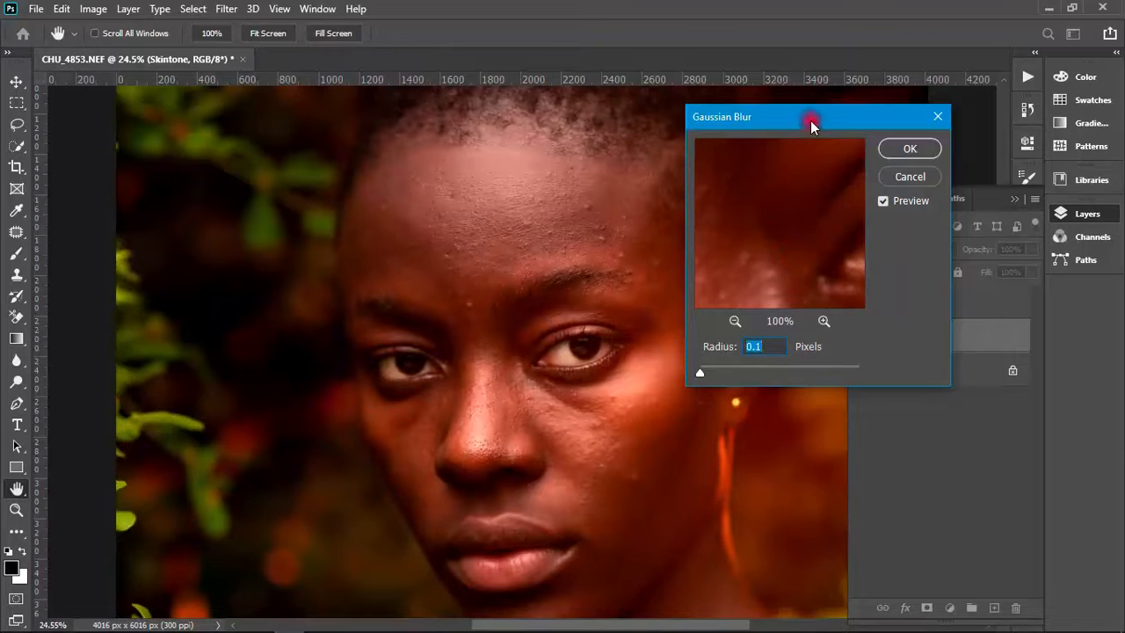
left_click_drag(811, 120, 853, 110)
left_click_drag(794, 196, 826, 273)
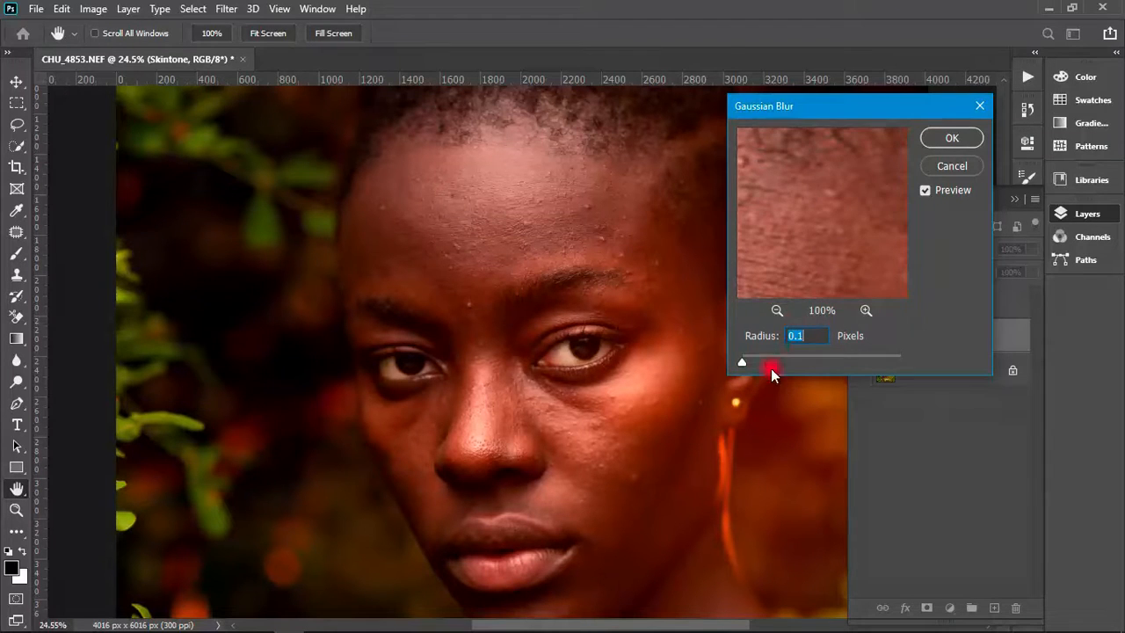
- Apply the Gaussian Blur to the Skintone layer with a radius of 14 pixels
left_click_drag(766, 362, 790, 360)
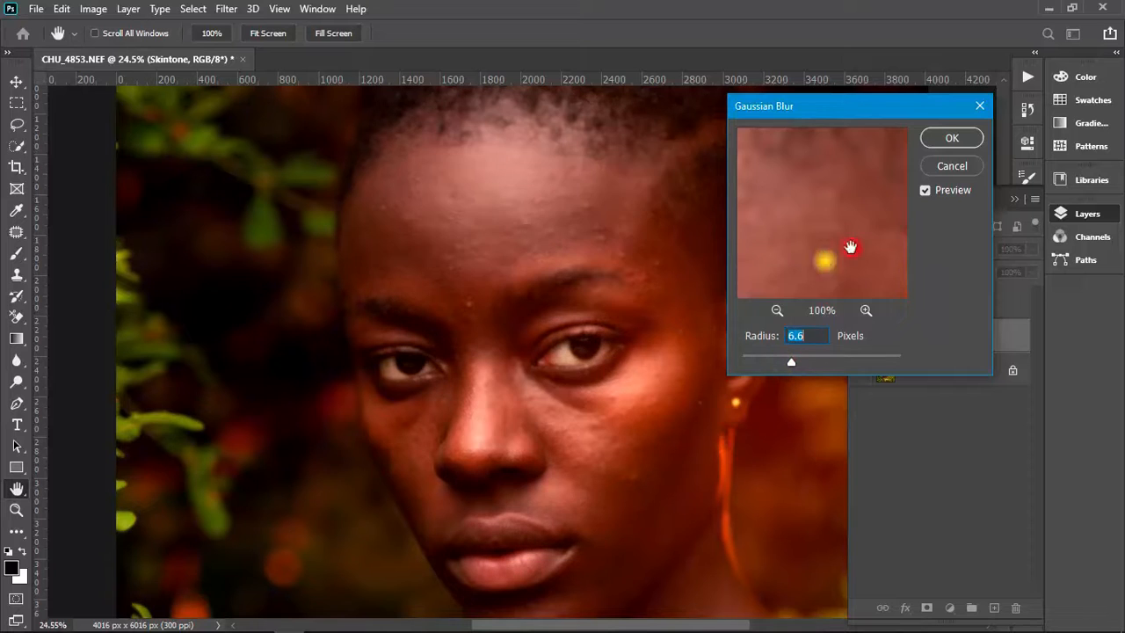
left_click_drag(847, 244, 803, 292)
left_click(603, 231)
left_click_drag(791, 360, 810, 360)
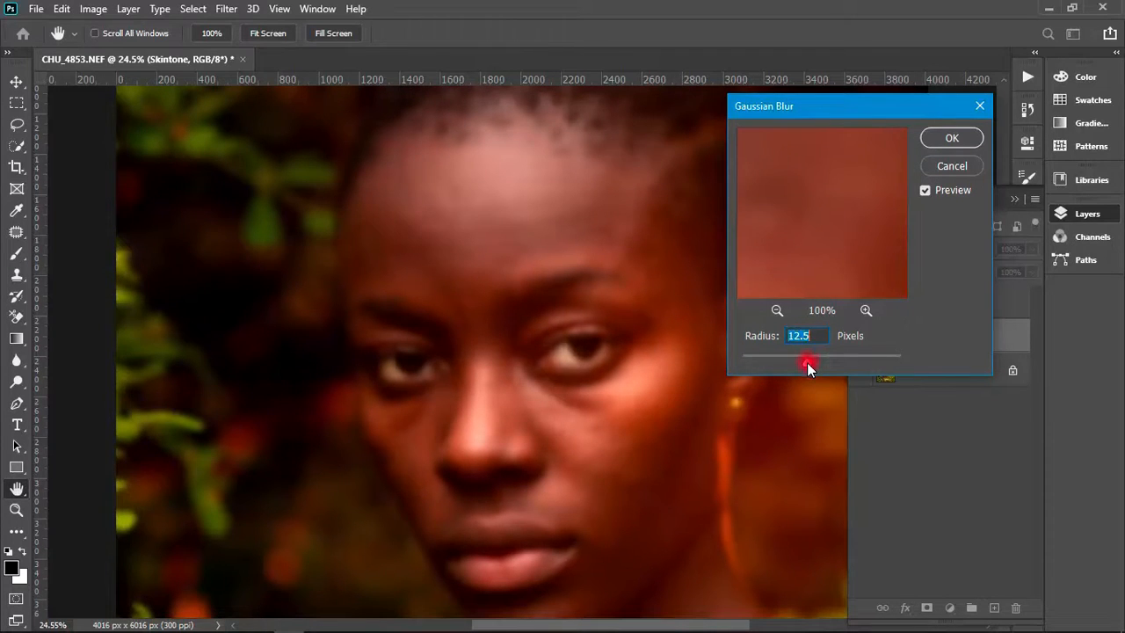
left_click(808, 362)
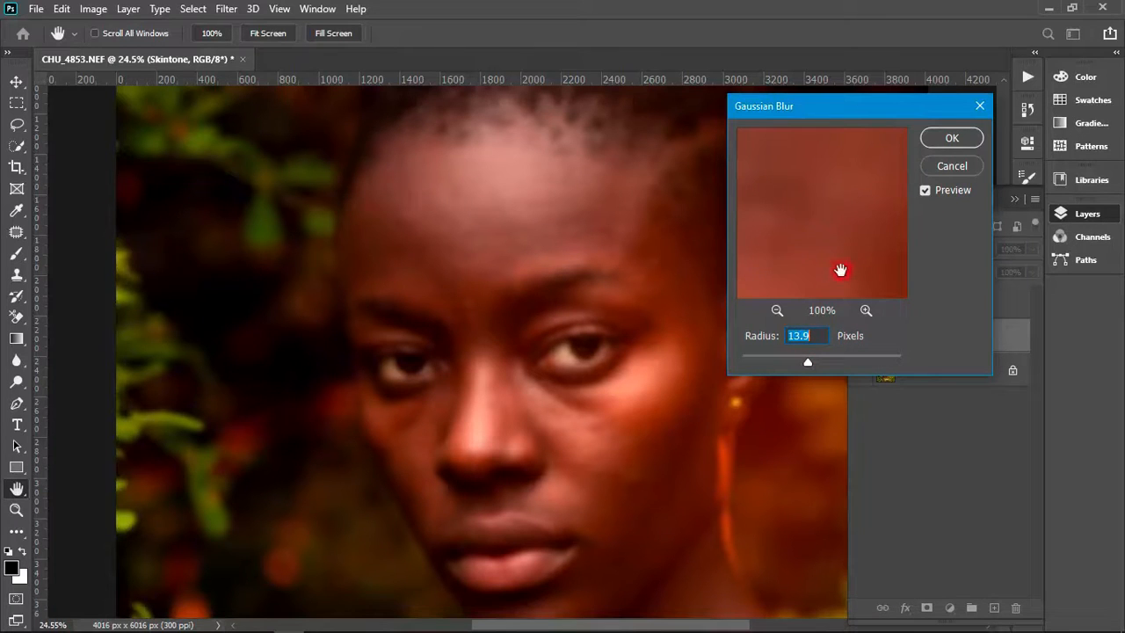
left_click_drag(946, 105, 767, 136)
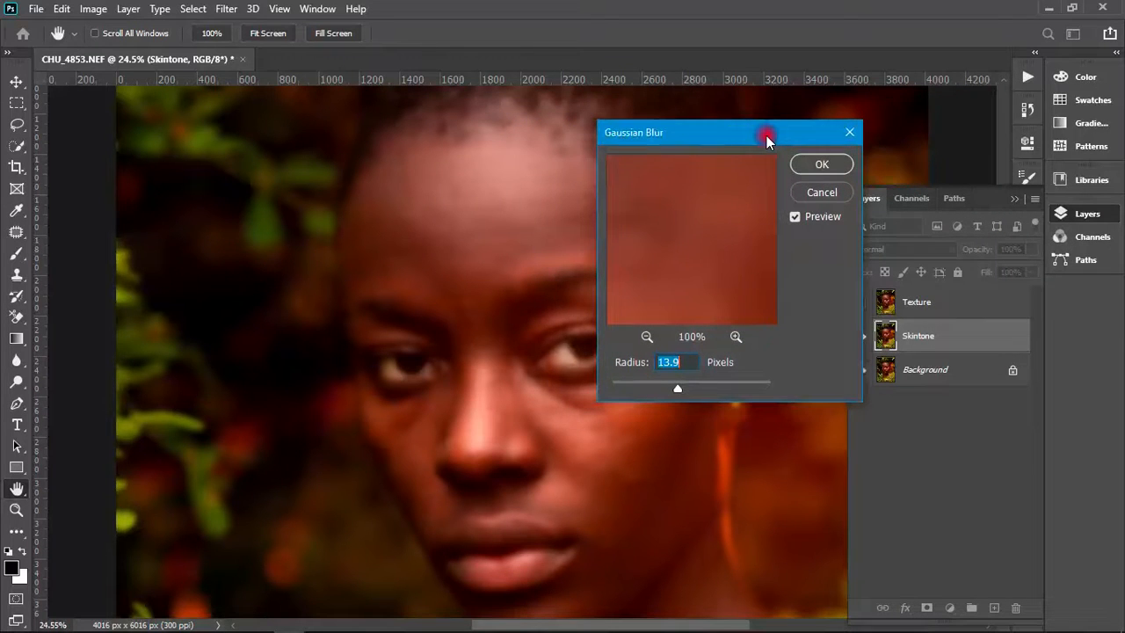
type("14")
key("Return")
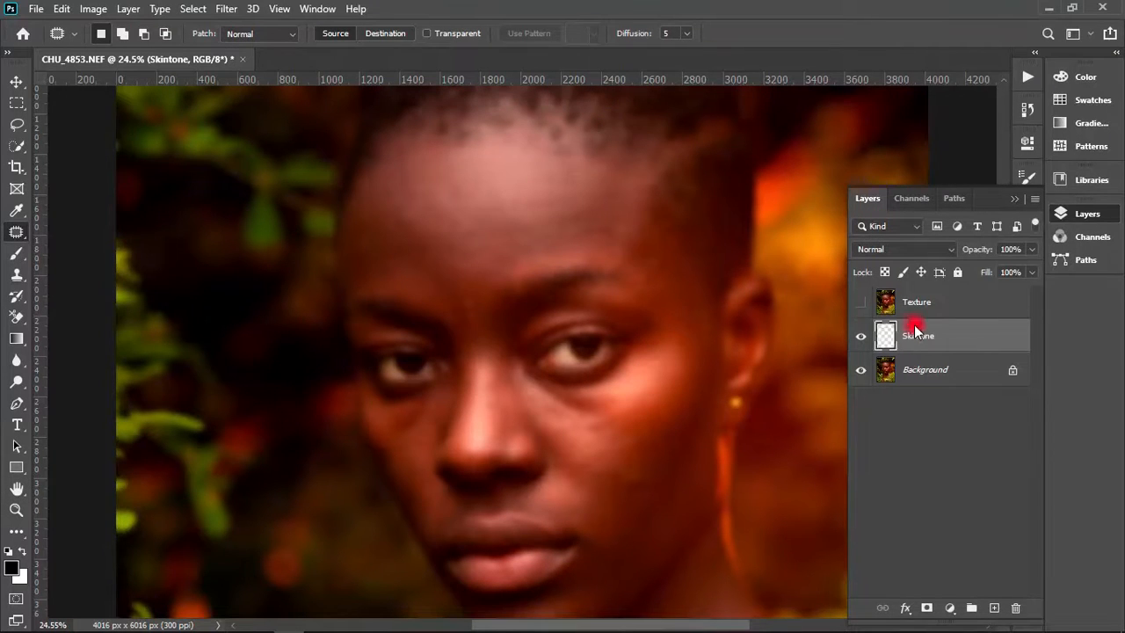
- Show and select the Texture layer, and open Apply Image for it
left_click(862, 304)
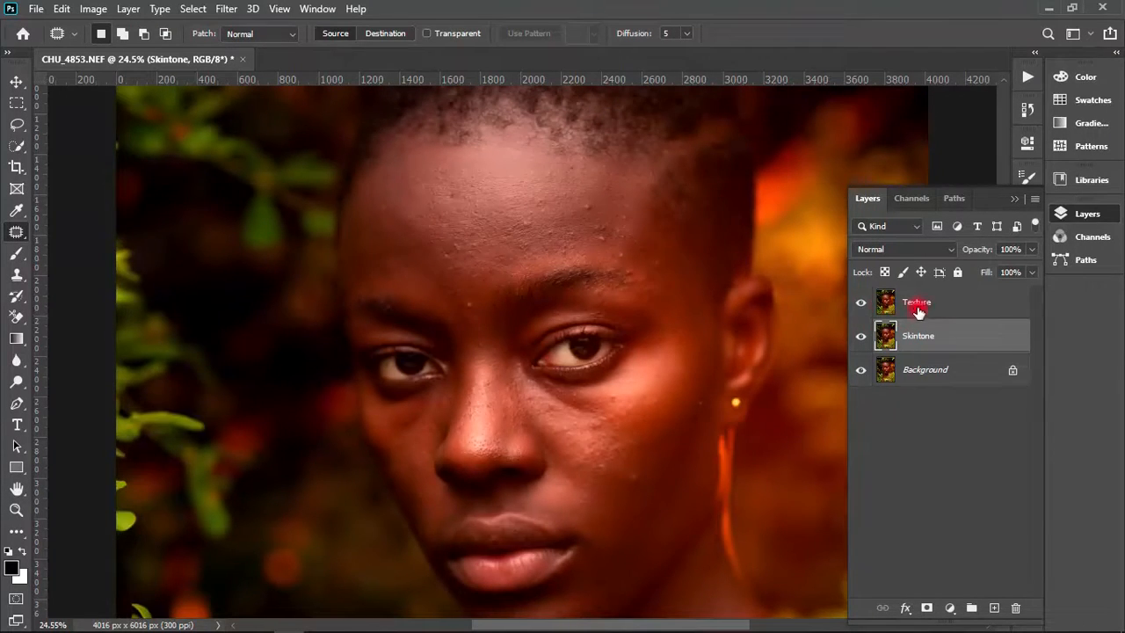
left_click(914, 307)
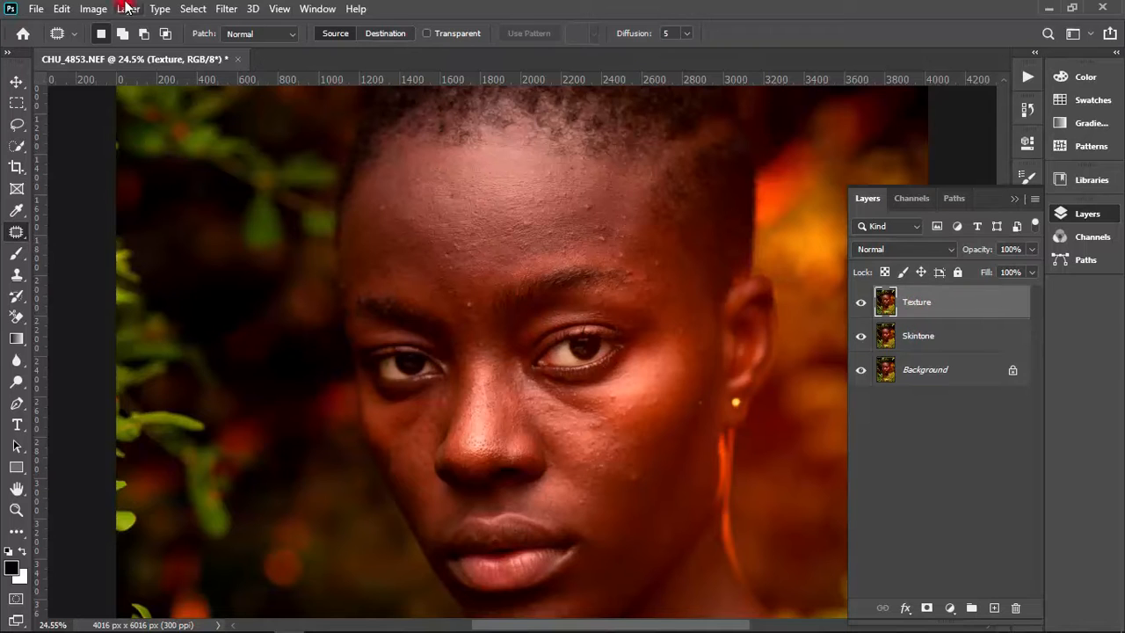
left_click(95, 10)
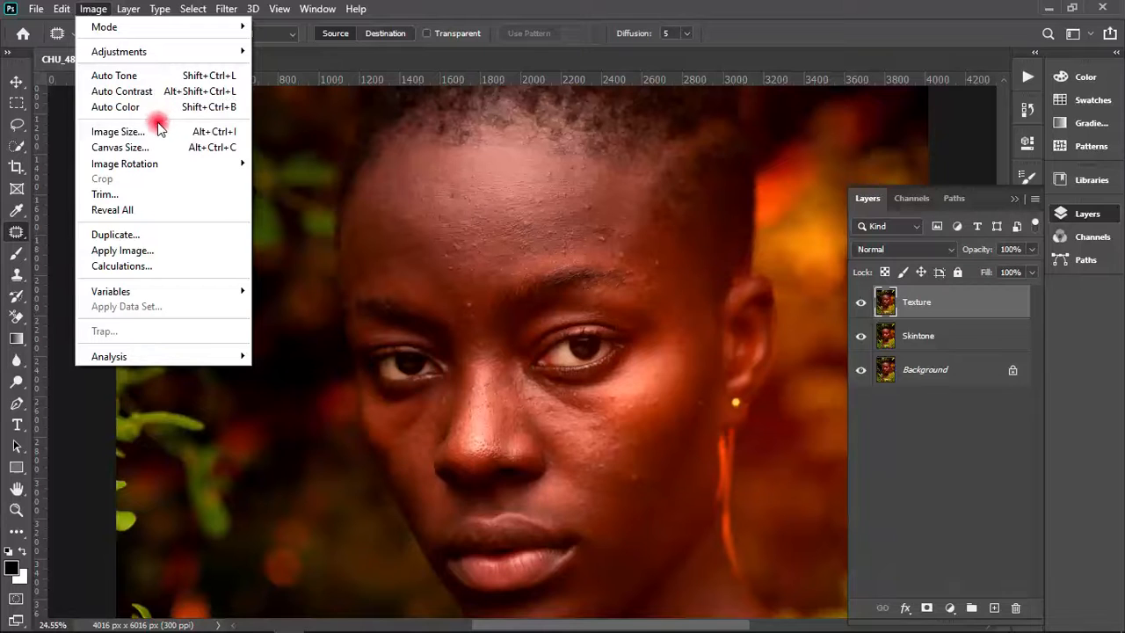
left_click(116, 250)
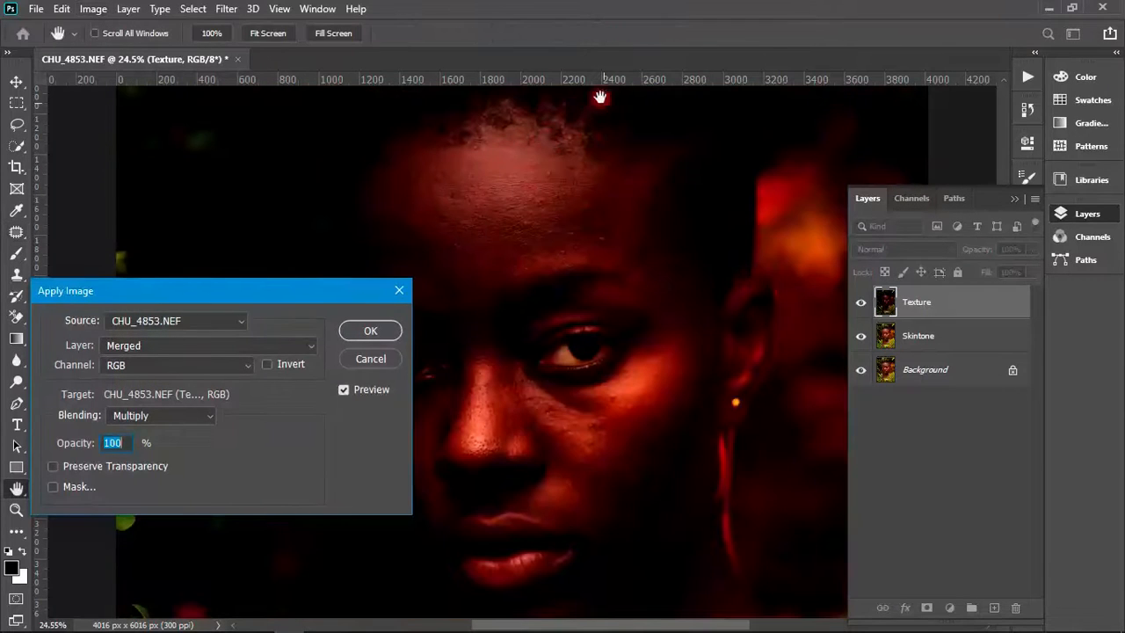
left_click_drag(226, 293, 647, 111)
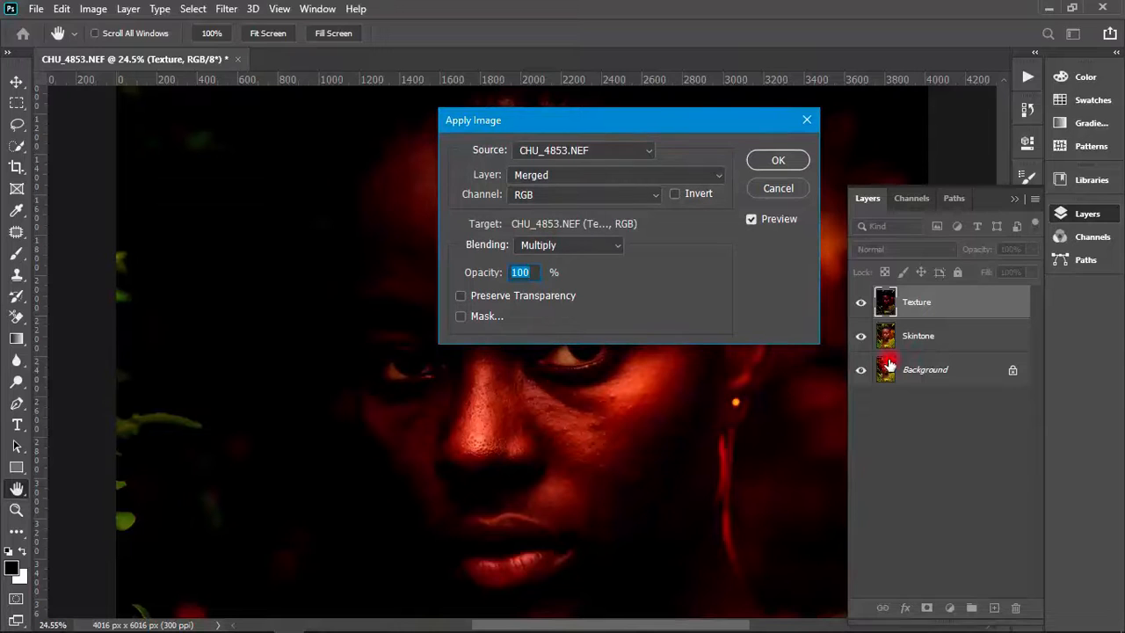
- Set Apply Image to use the inverted Skintone layer with Add blending and a scale of 2
left_click(562, 178)
left_click(560, 173)
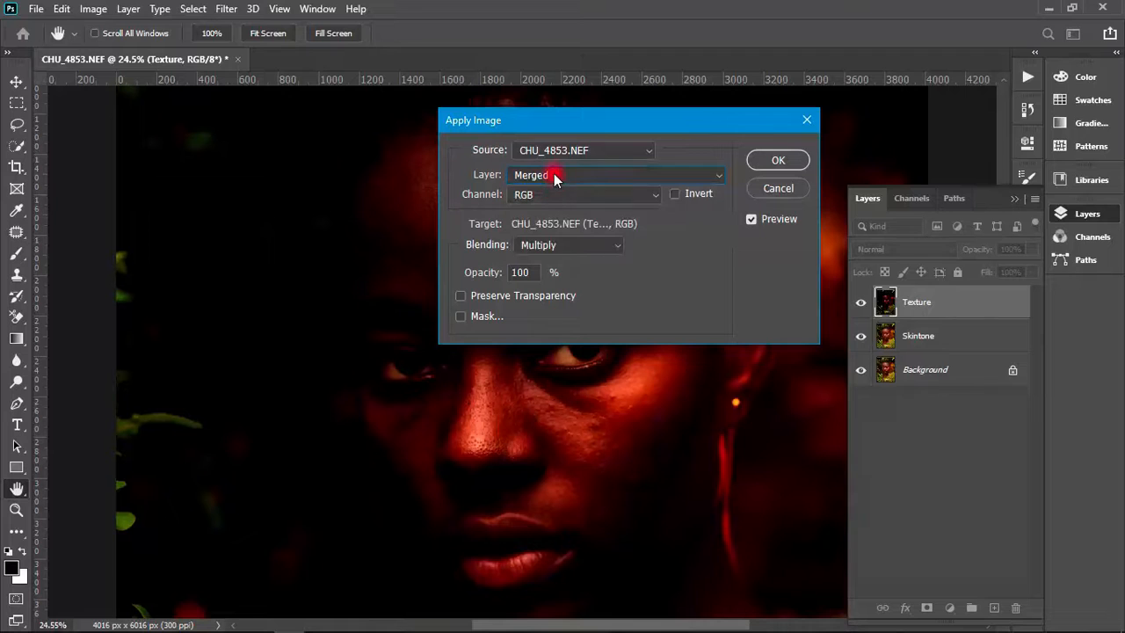
left_click(554, 177)
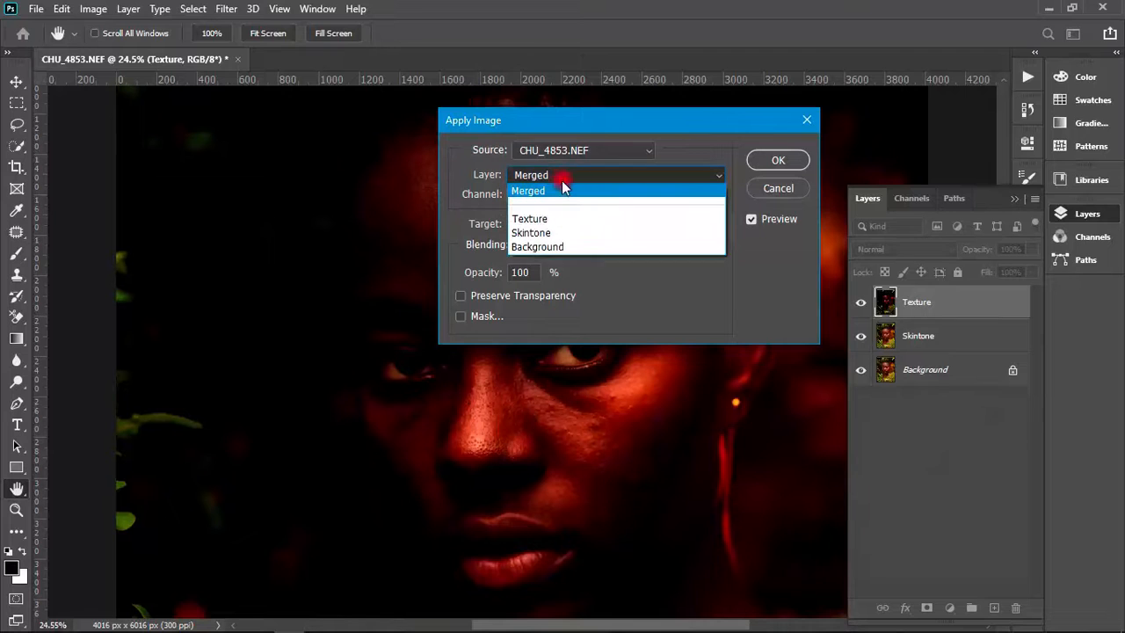
left_click(555, 234)
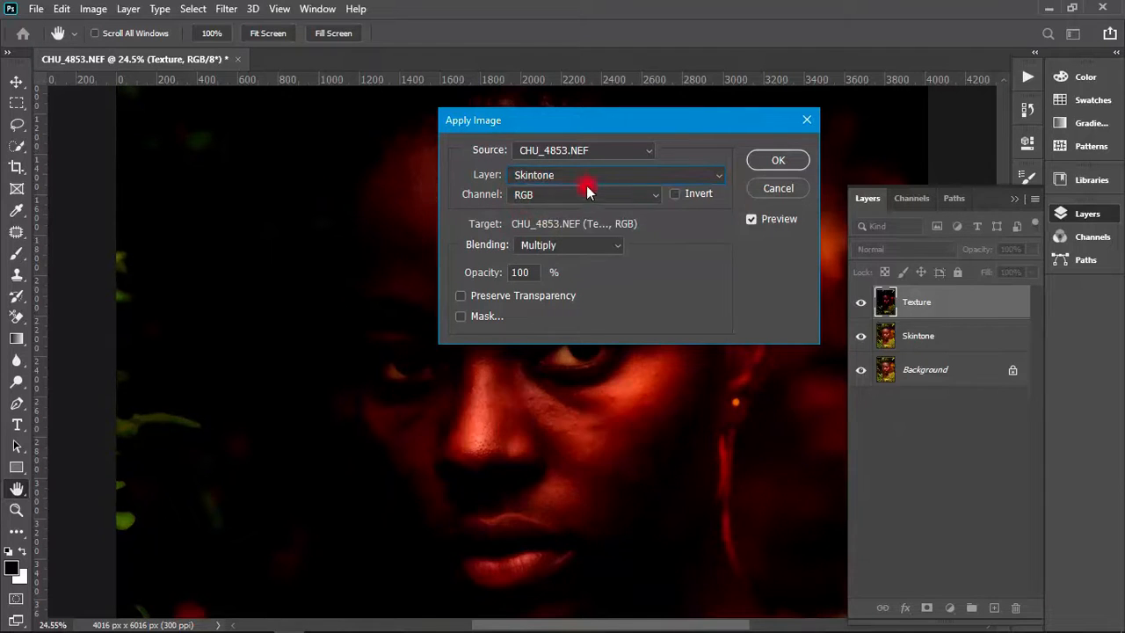
left_click(682, 194)
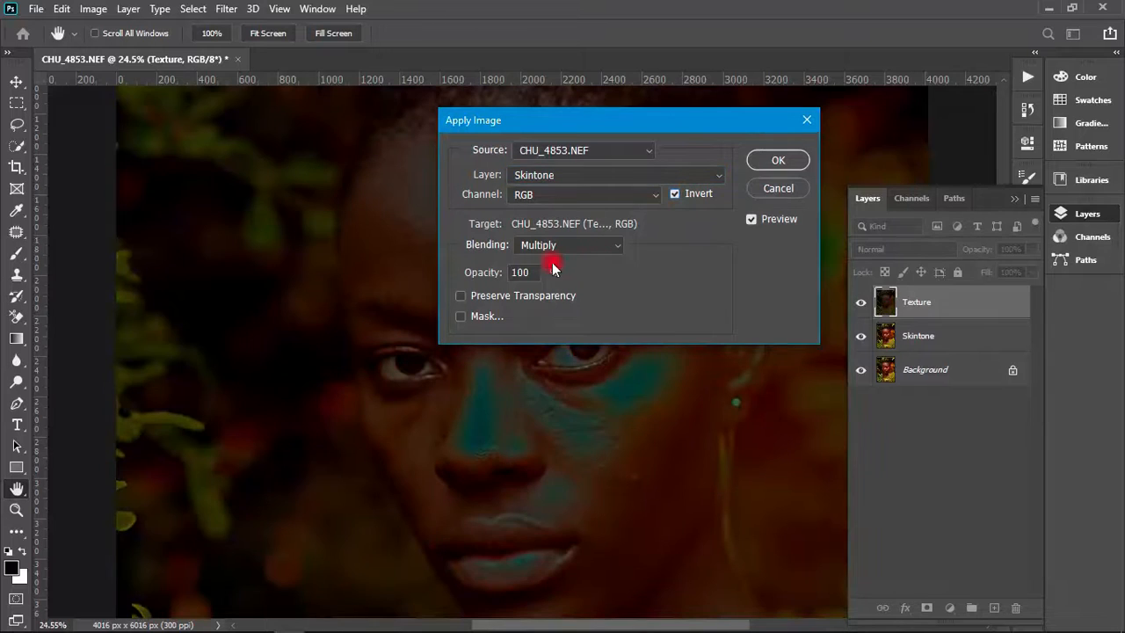
left_click(554, 246)
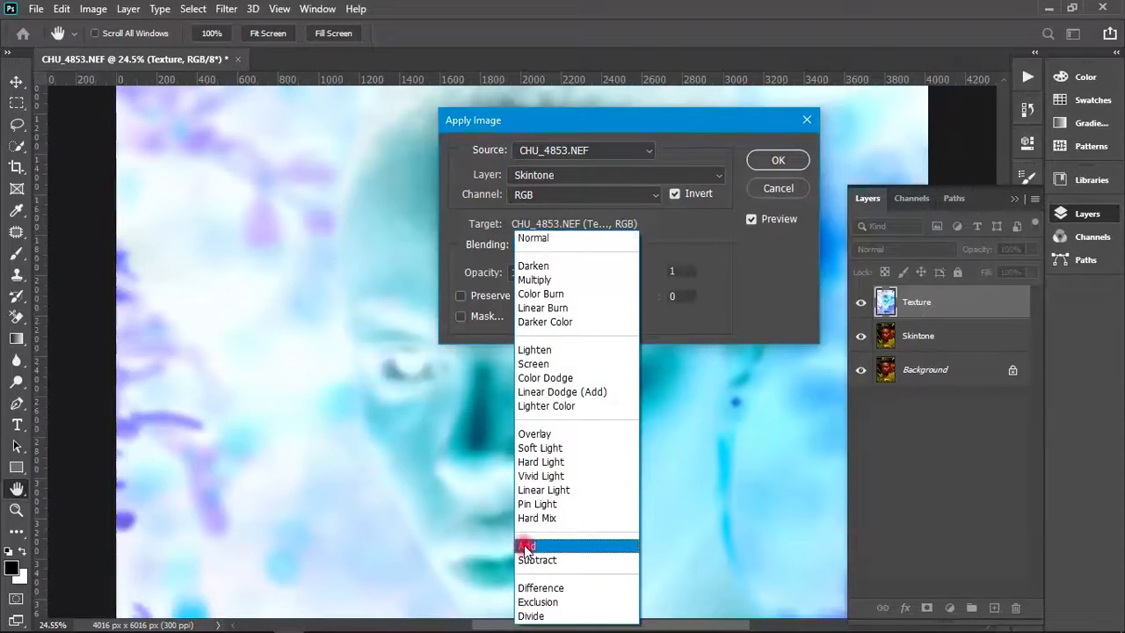
left_click(525, 546)
double_click(693, 272)
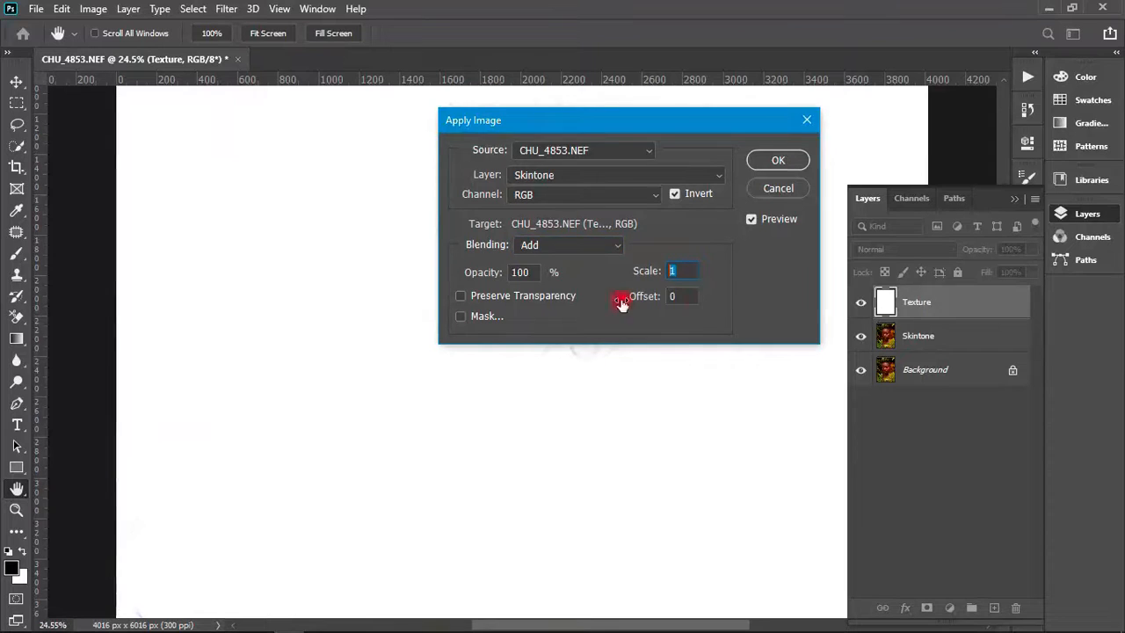
type("2")
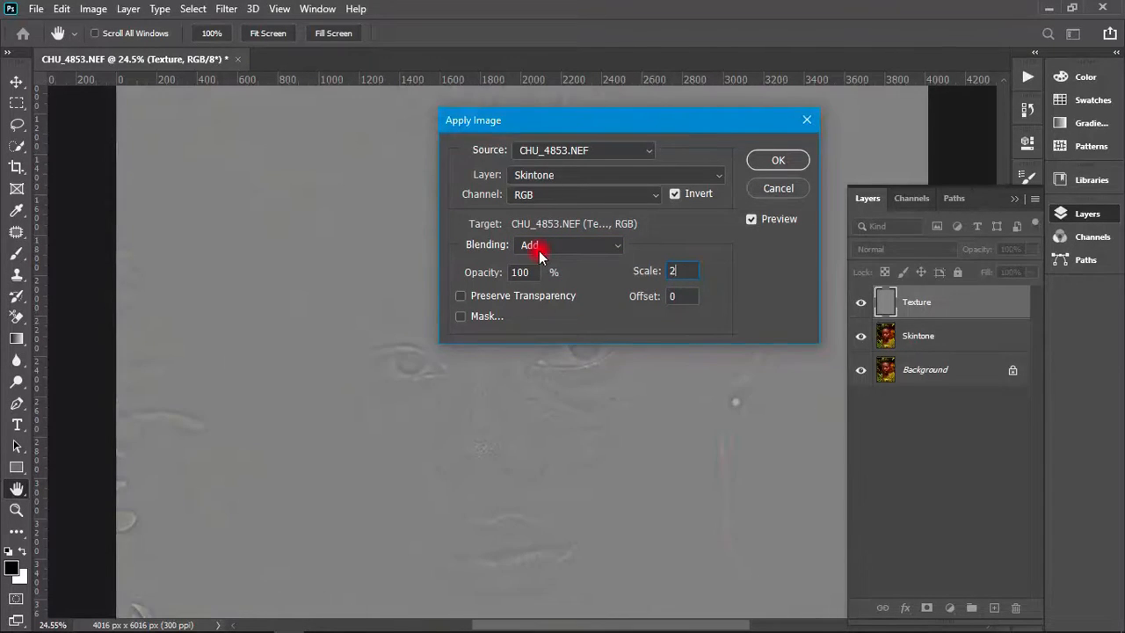
- Turn off Invert, use Subtract blending with an offset of 128, and apply the image to the Texture layer
left_click_drag(689, 114, 478, 172)
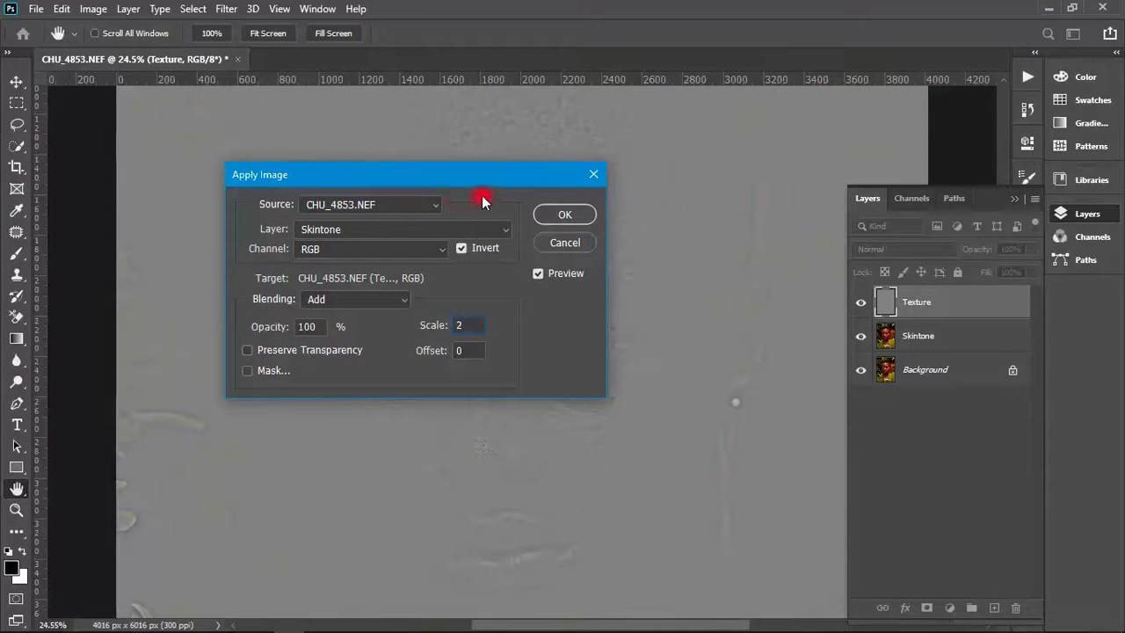
left_click(462, 250)
left_click(462, 249)
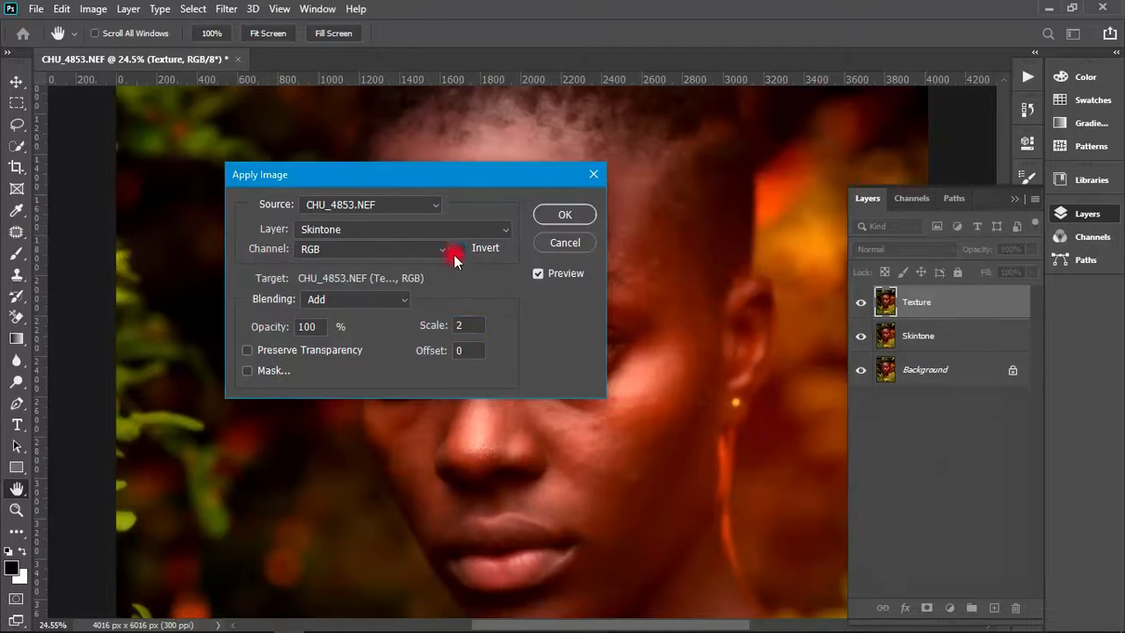
left_click(347, 301)
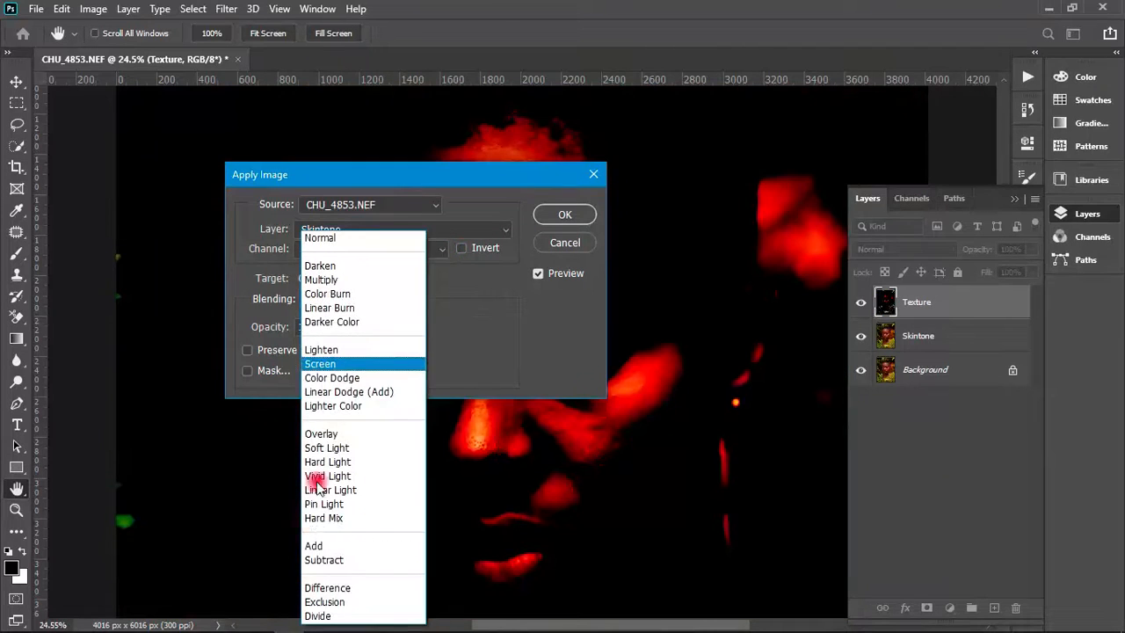
left_click(324, 560)
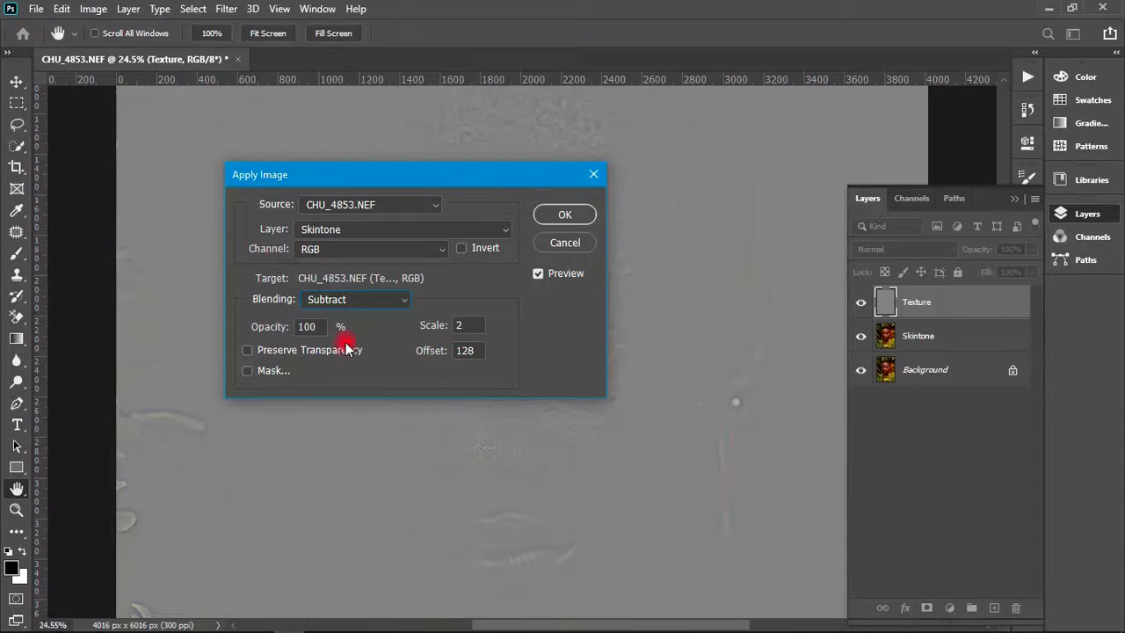
left_click(564, 219)
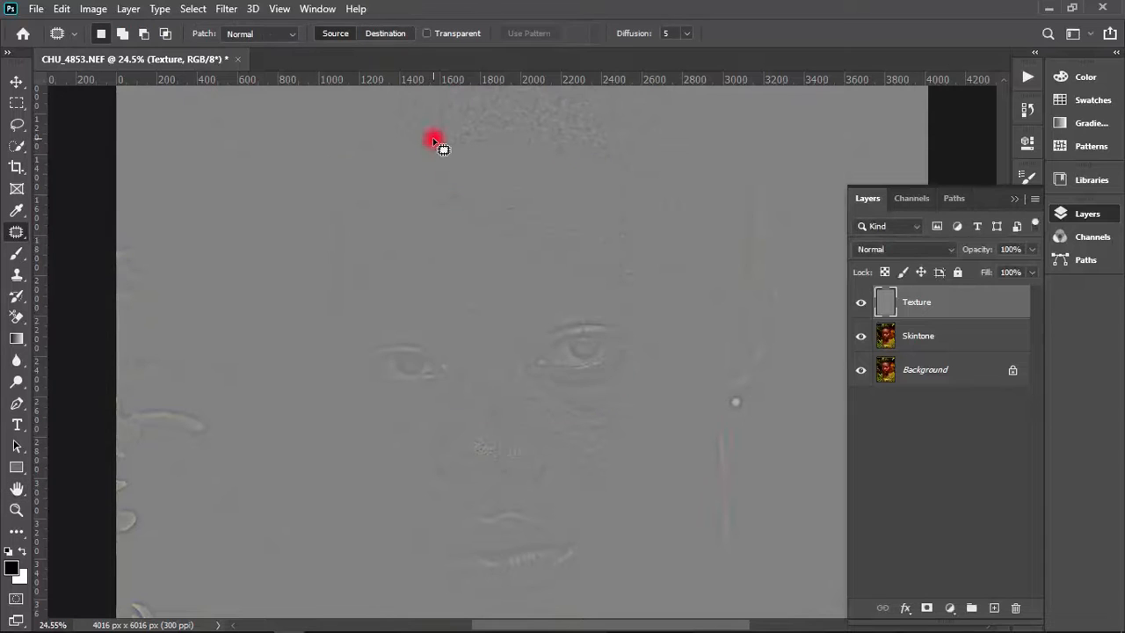
- Set the Texture layer's blend mode to Linear Light and duplicate the layer
left_click(890, 251)
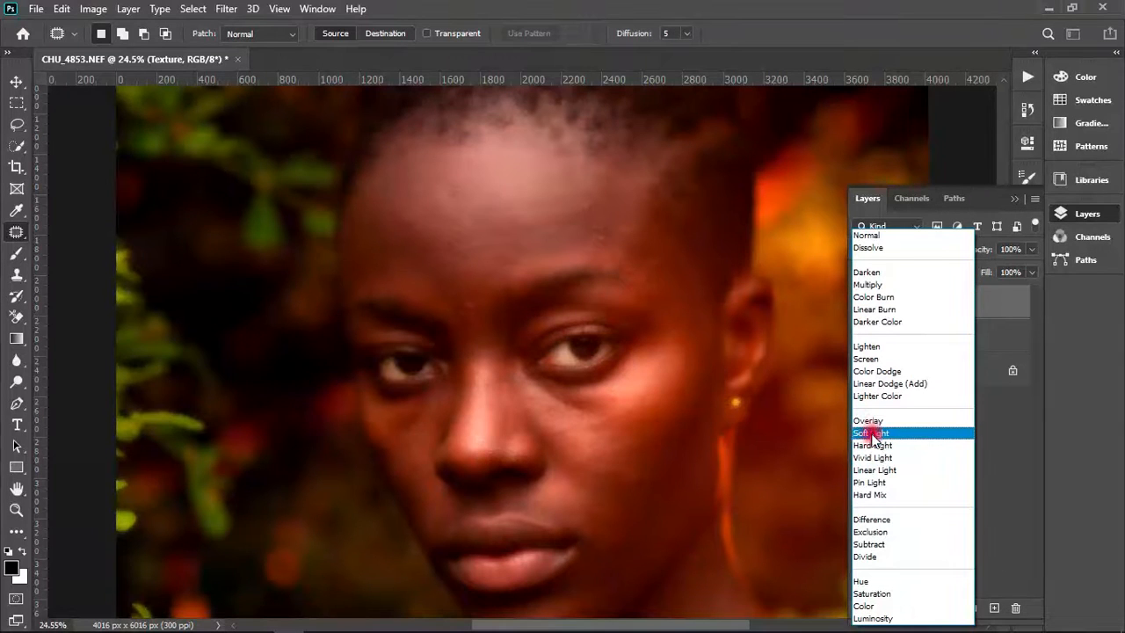
left_click(860, 471)
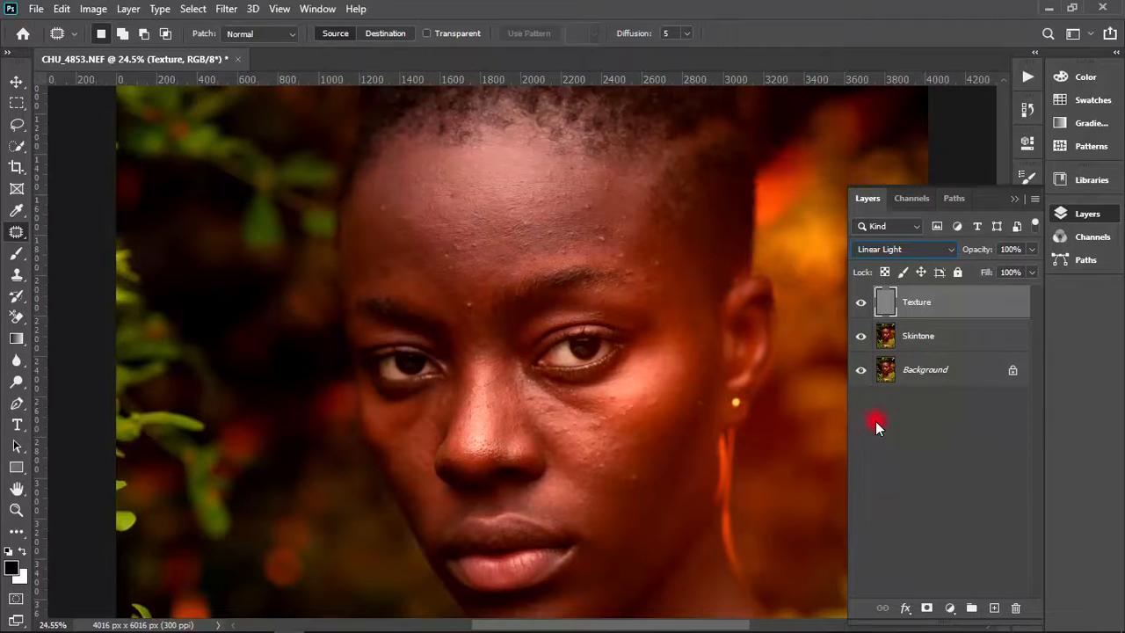
key("ctrl+j")
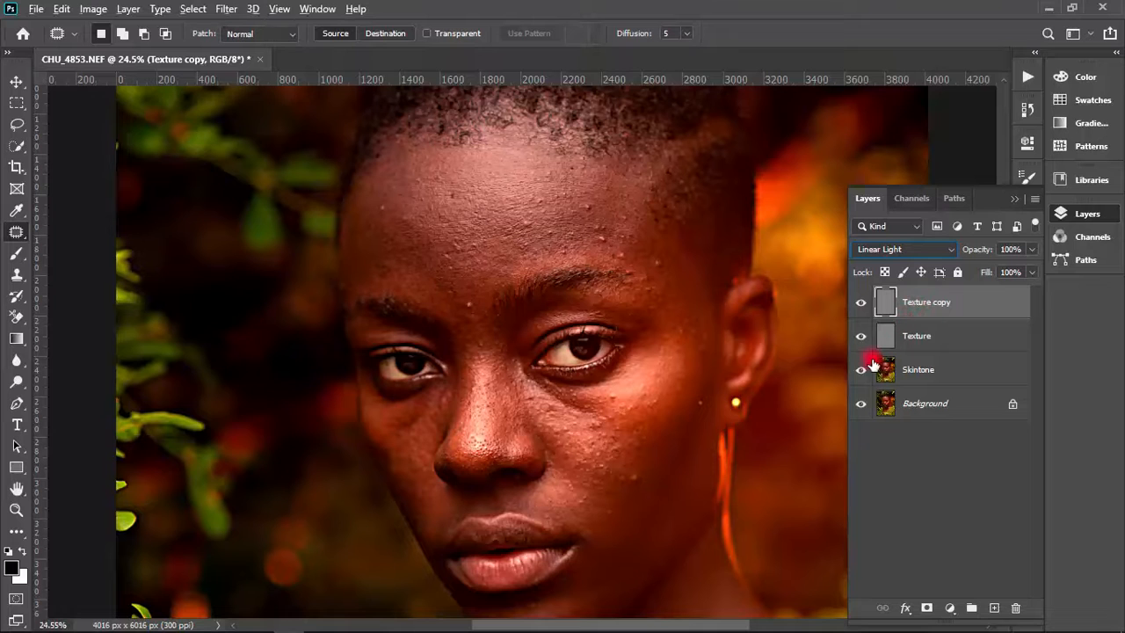
- Clip the Texture copy layer to the Texture layer and set its blend mode to Normal
left_click_drag(892, 343, 891, 319)
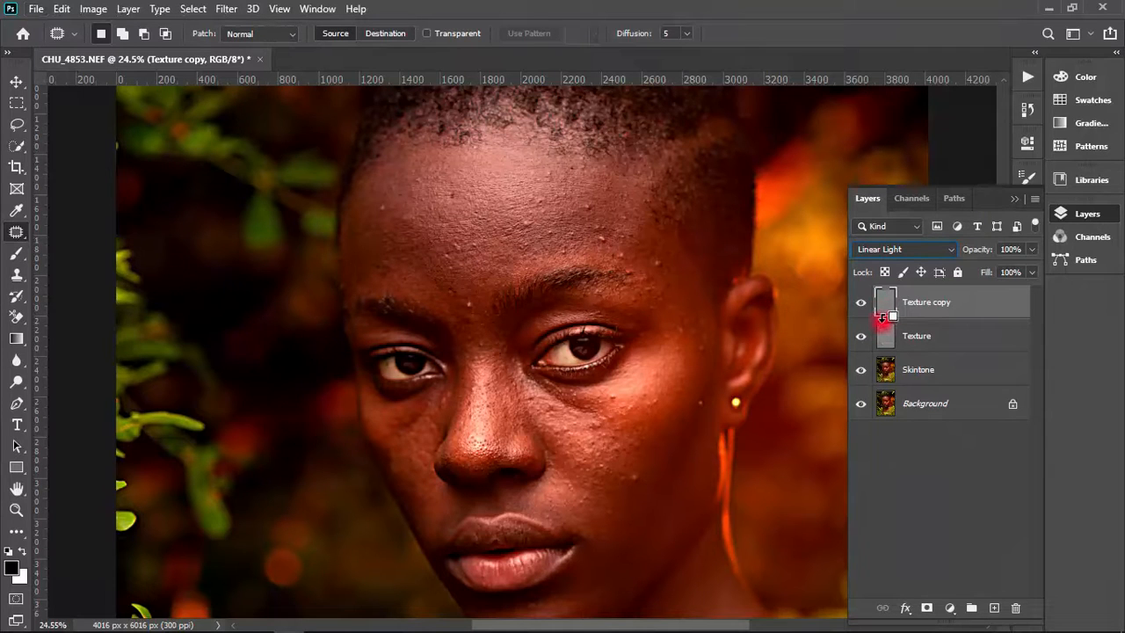
left_click(879, 319, "alt")
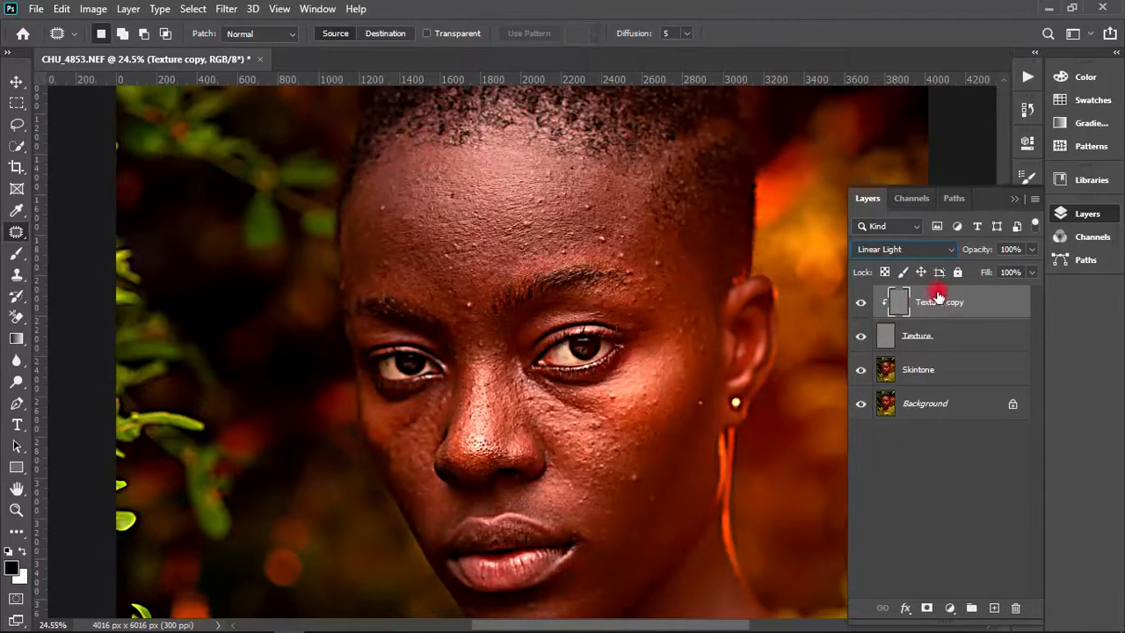
left_click(891, 251)
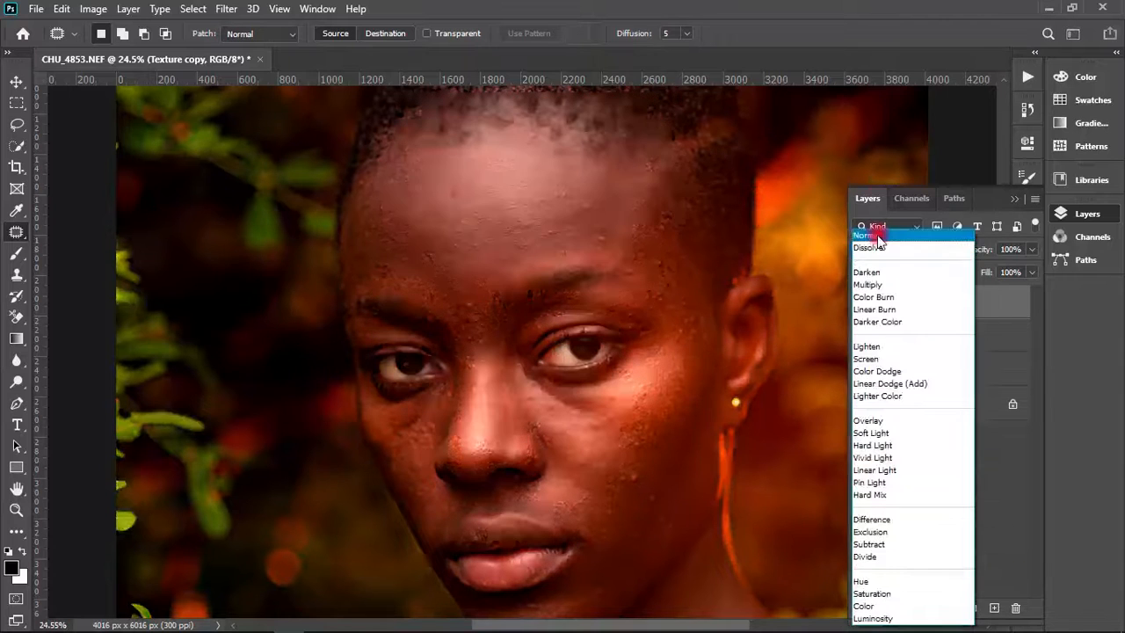
left_click(894, 231)
- Group the Texture copy, Texture and Skintone layers, and toggle the group's visibility to compare it with the original
left_click(921, 369, "shift")
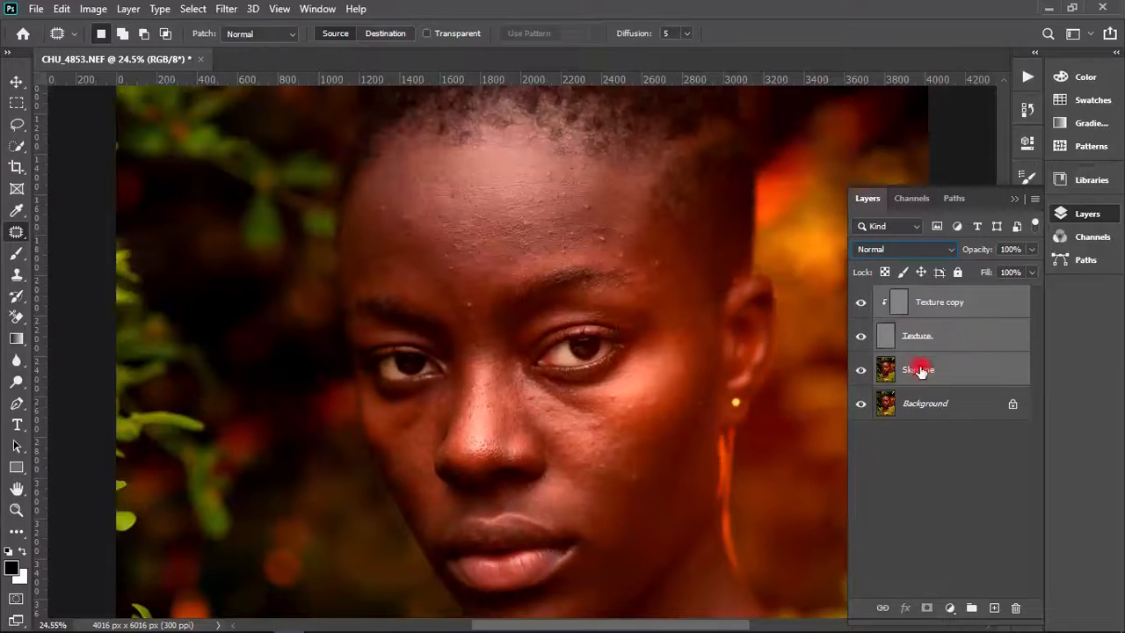
key("ctrl+g")
left_click(864, 302)
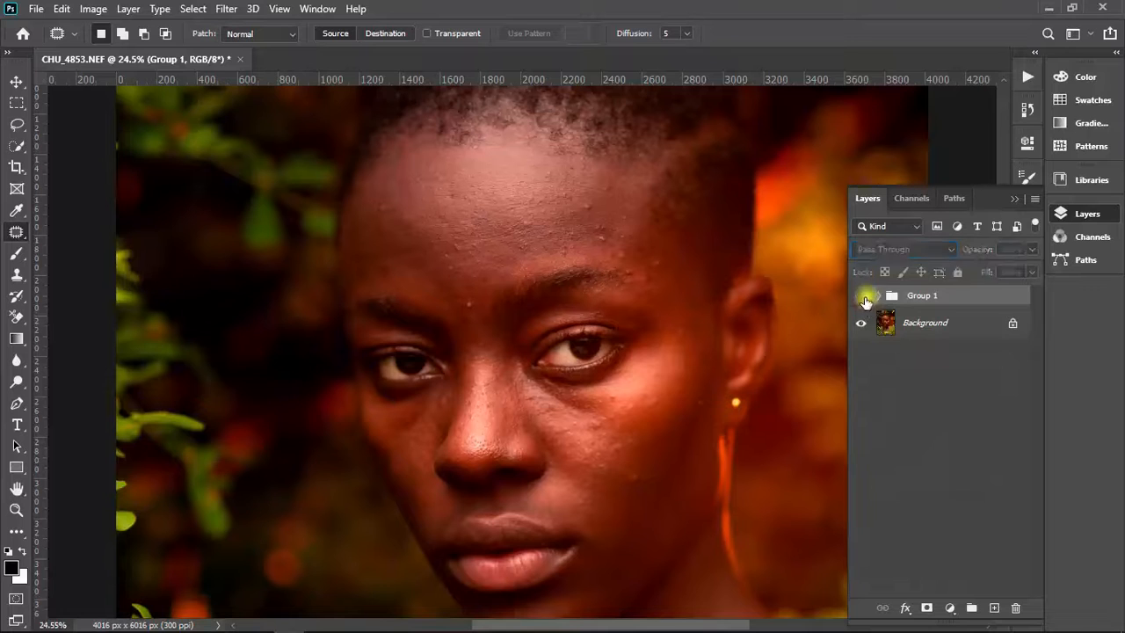
left_click(864, 302)
left_click(864, 302)
left_click(865, 301)
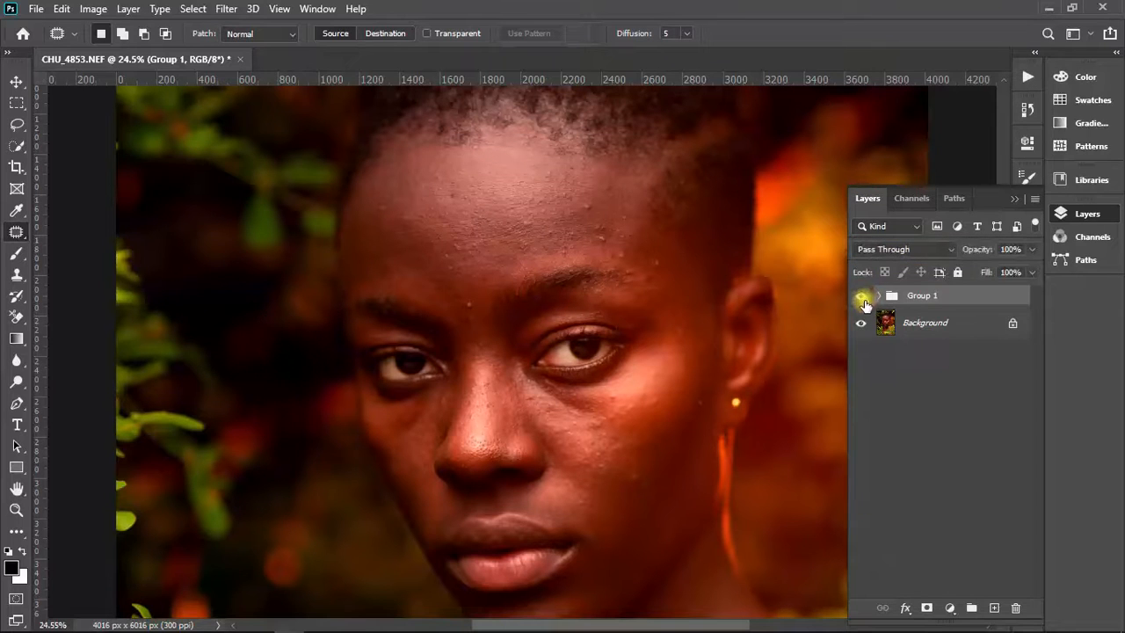
left_click(864, 302)
left_click(862, 301)
left_click(862, 302)
left_click(862, 301)
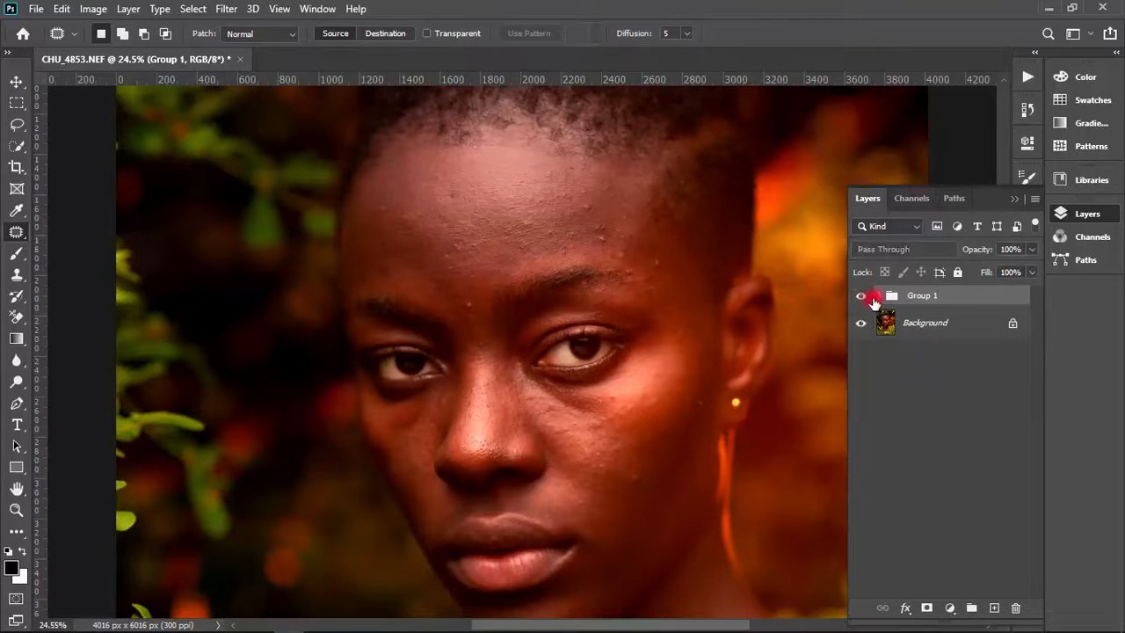
- Expand the layer group, select the Texture copy layer, and activate the Clone Stamp tool for working on the forehead
left_click(879, 296)
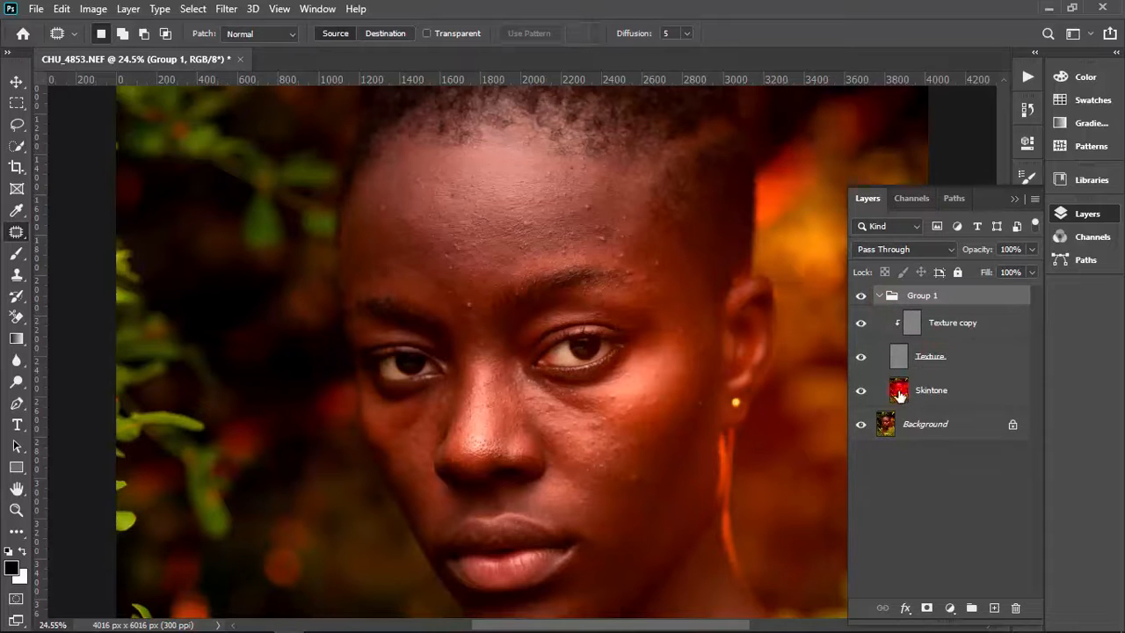
left_click(913, 325)
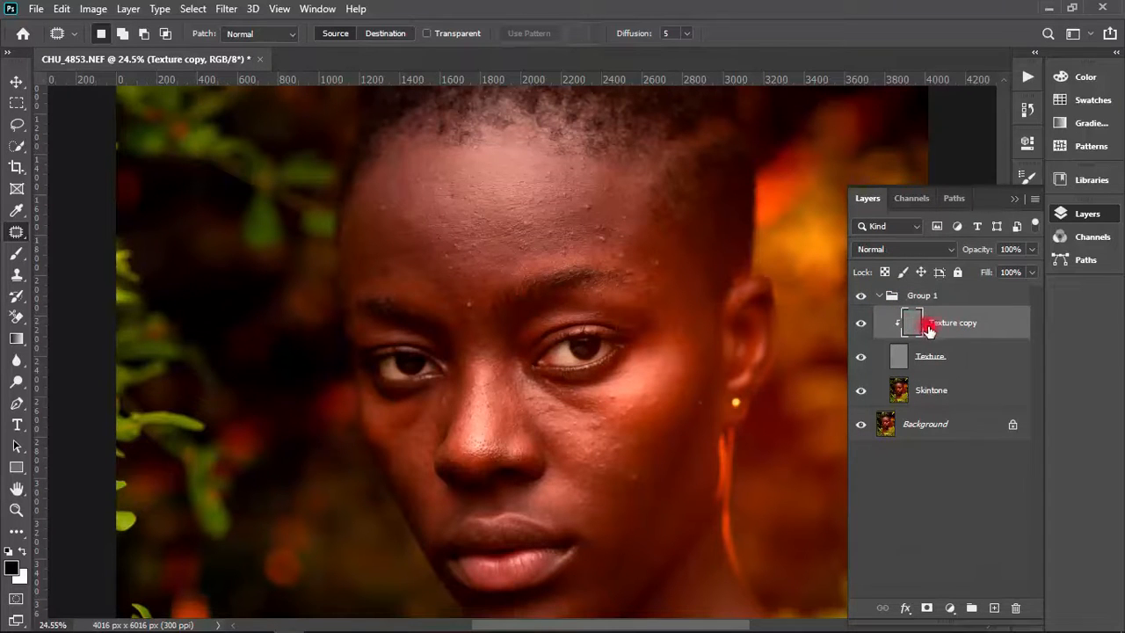
mouse_move(674, 172)
left_mouse_down()
mouse_move(736, 178)
mouse_move(683, 185)
left_mouse_up()
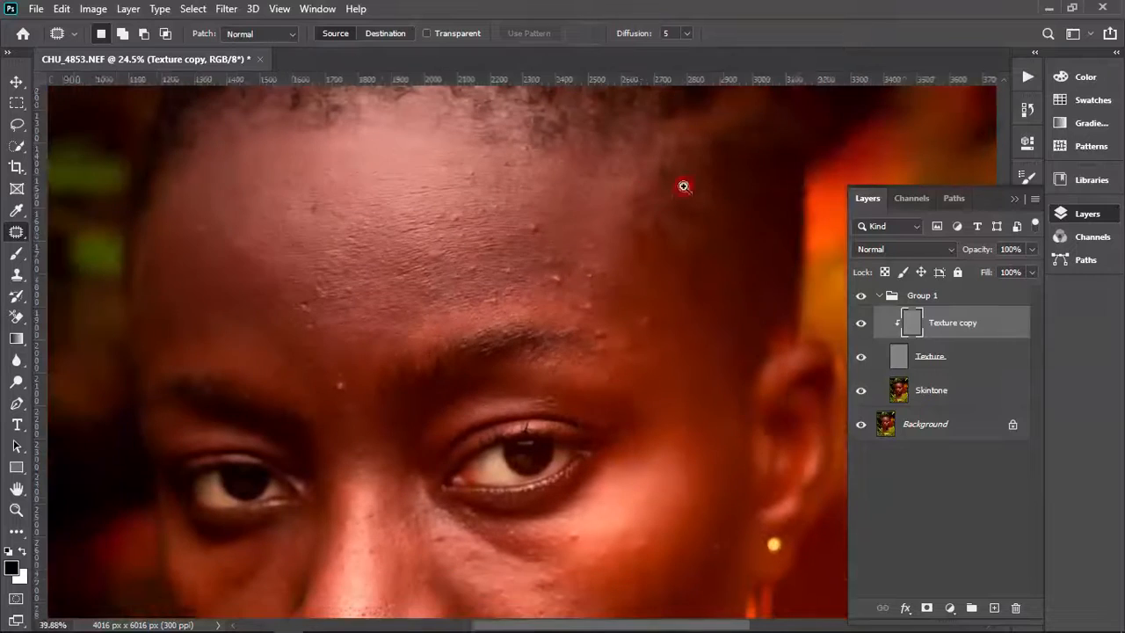
key("s")
key("alt+s")
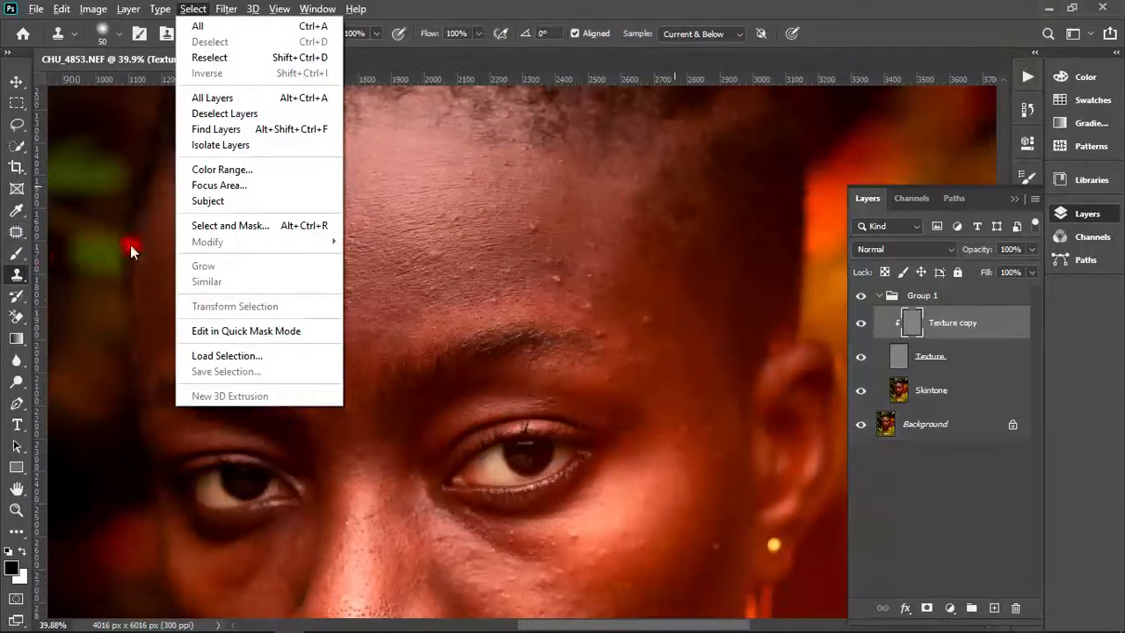
left_click(21, 276)
right_click(20, 274)
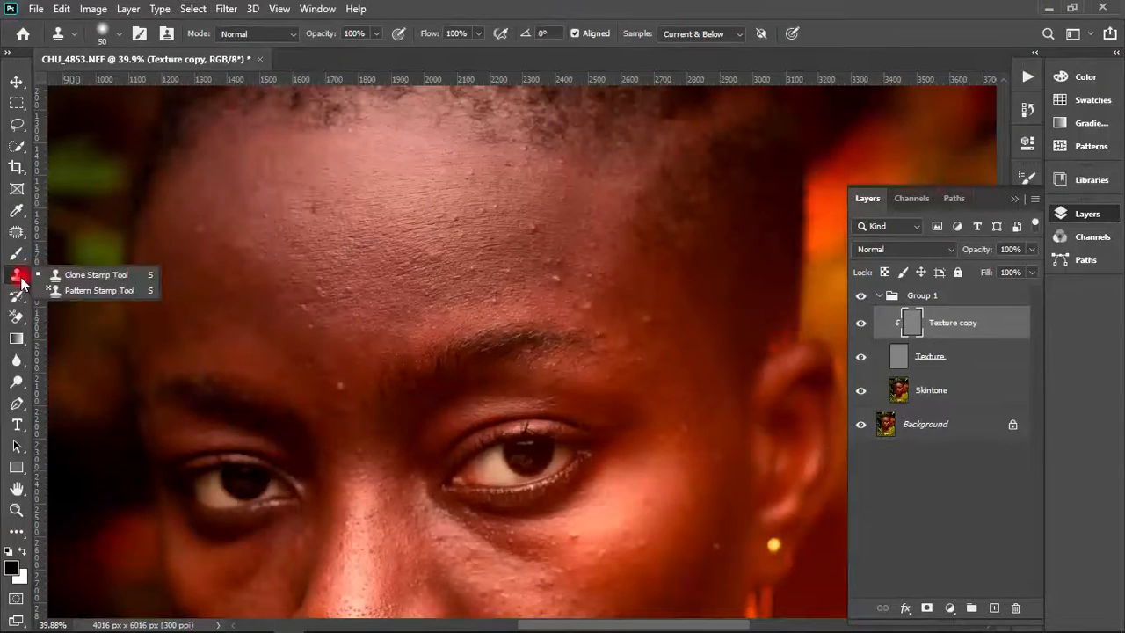
left_click(84, 278)
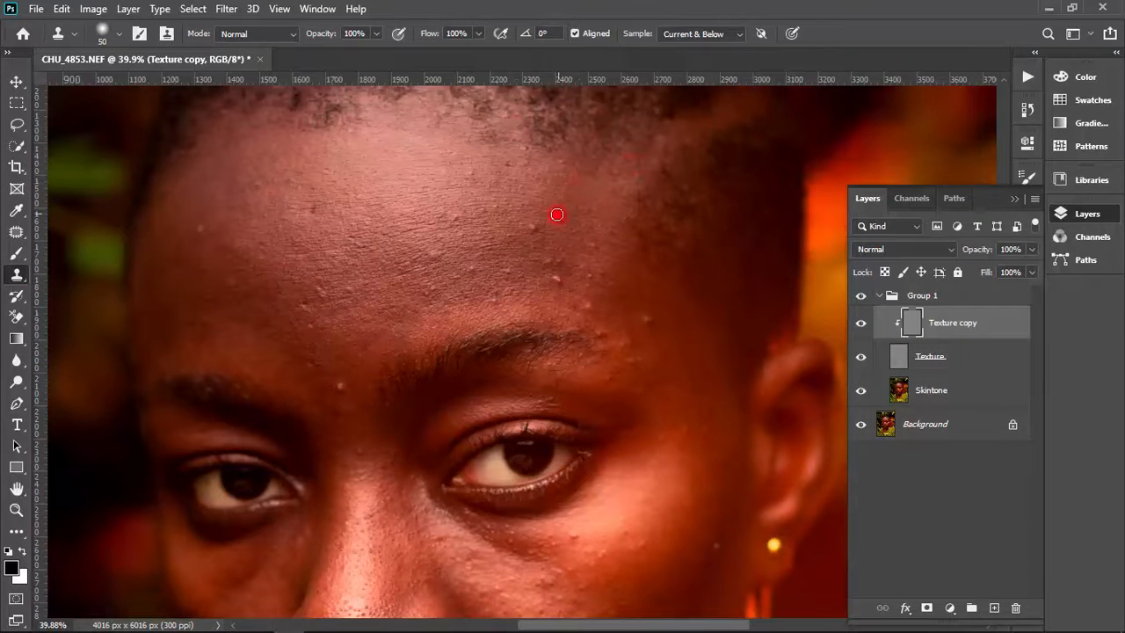
key("j")
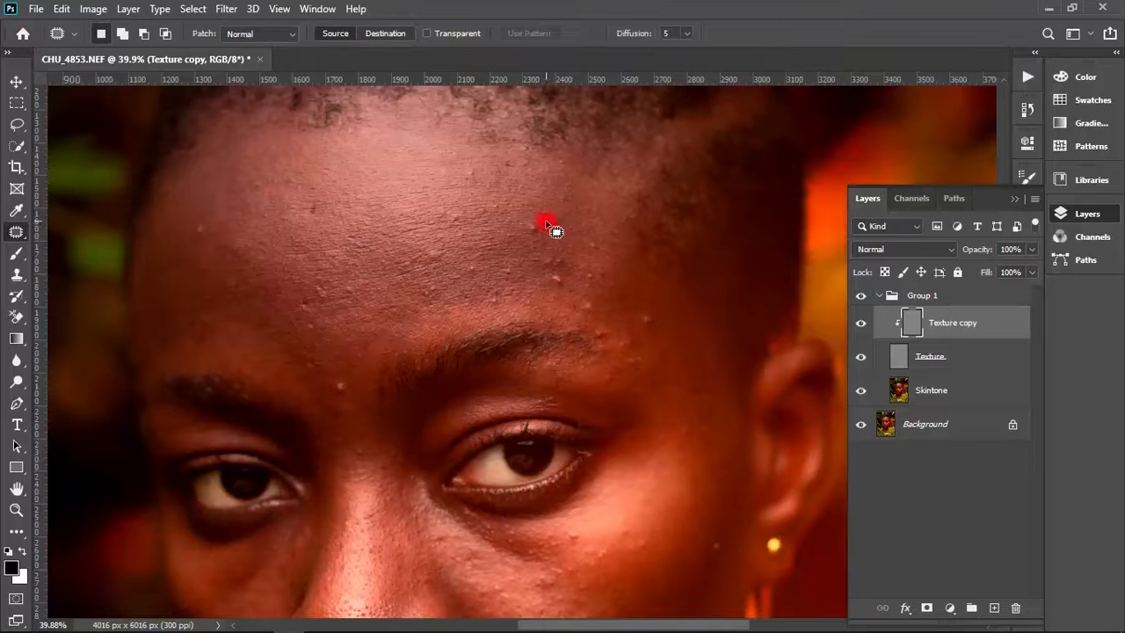
key("s")
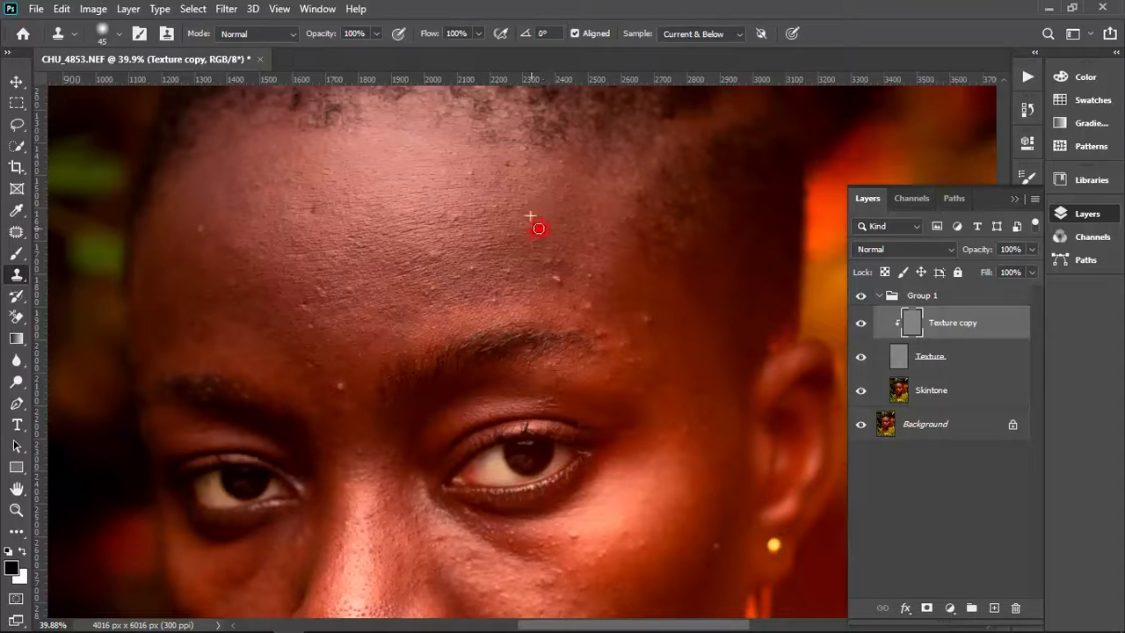
- Set the Clone Stamp tool to sample from Current Layer only
left_click(688, 35)
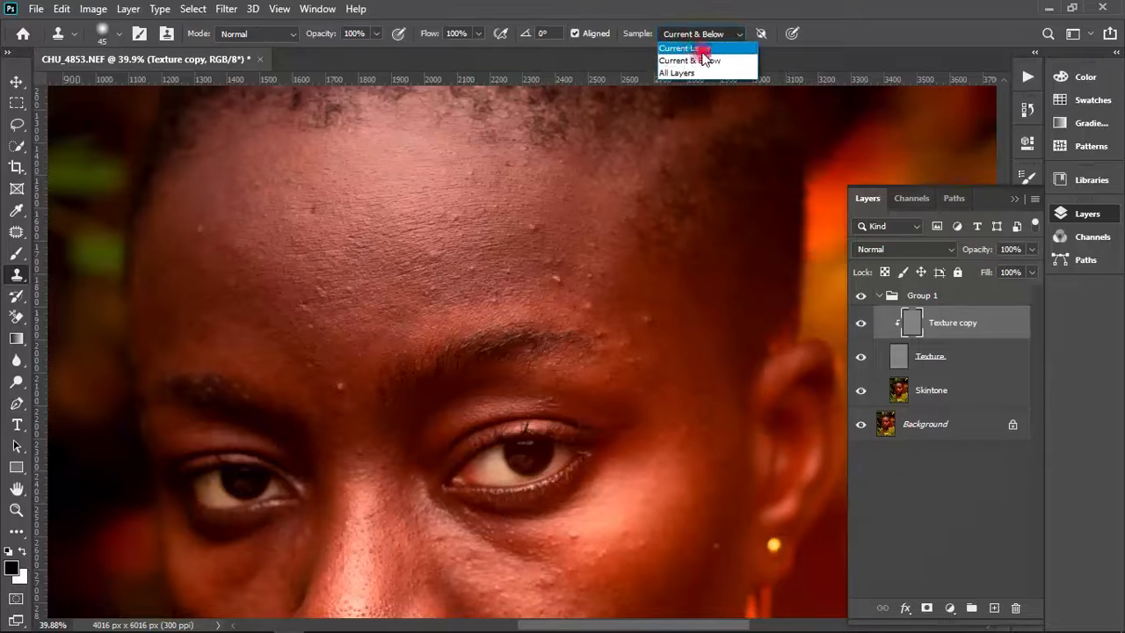
left_click(689, 49)
left_click(690, 34)
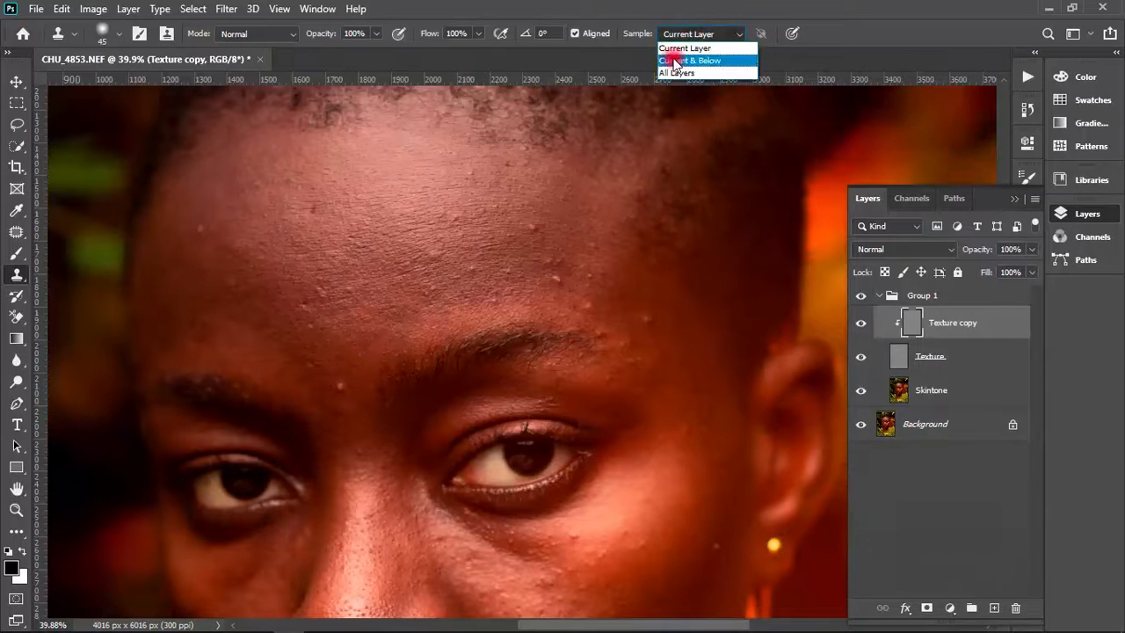
left_click(685, 55)
left_click(691, 34)
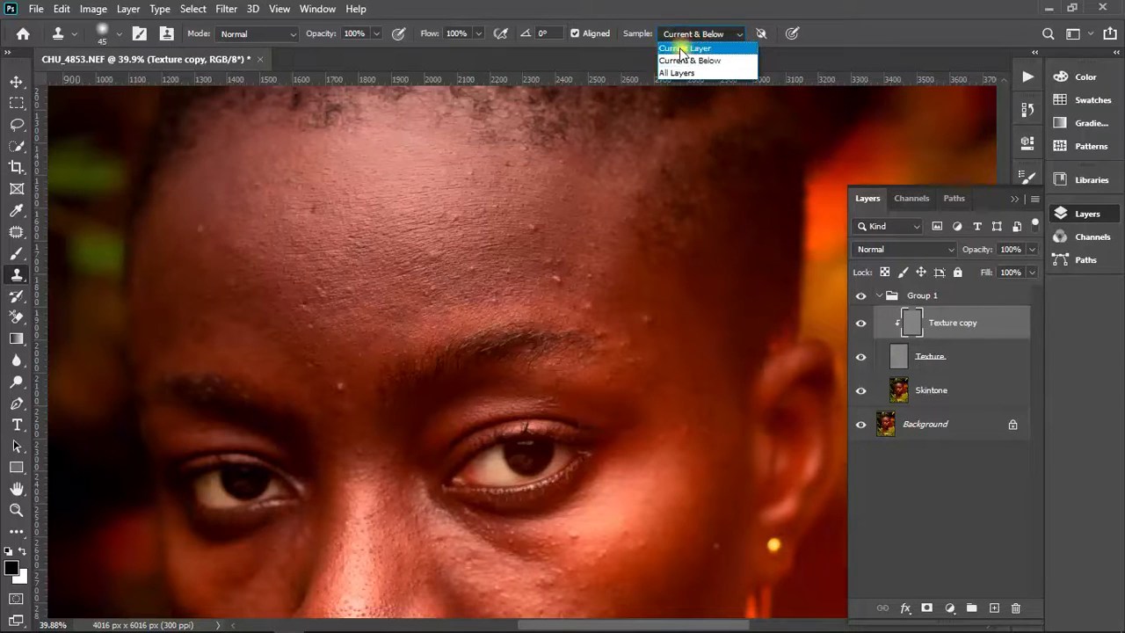
left_click(687, 49)
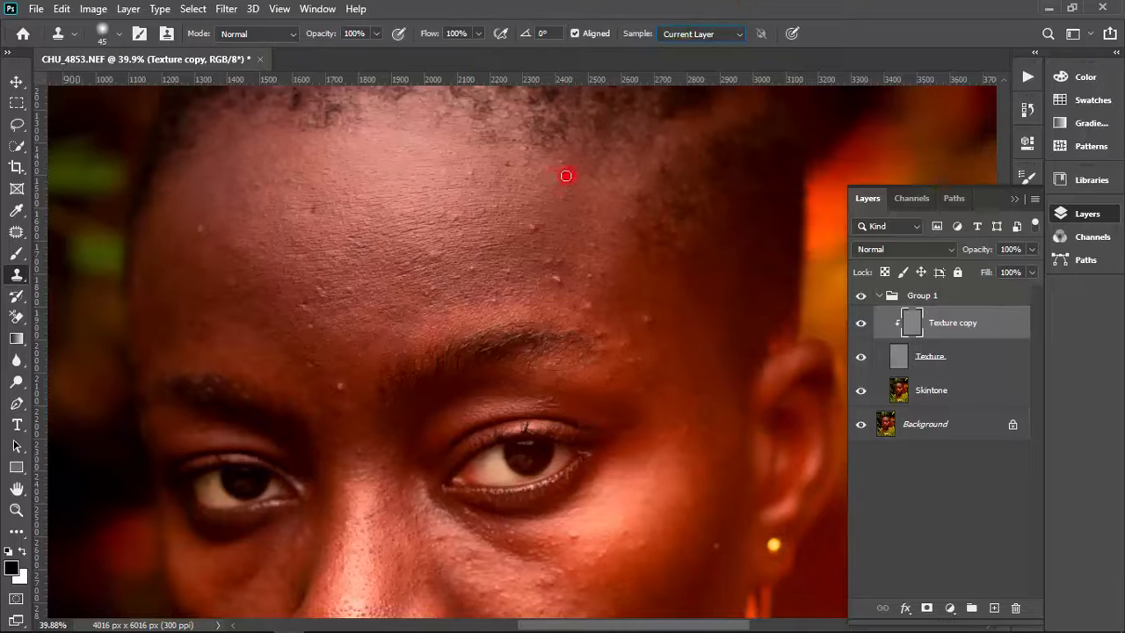
- Clone clean skin texture over the bumps on the right side of the forehead, on the Texture copy layer
left_click(553, 230, "alt")
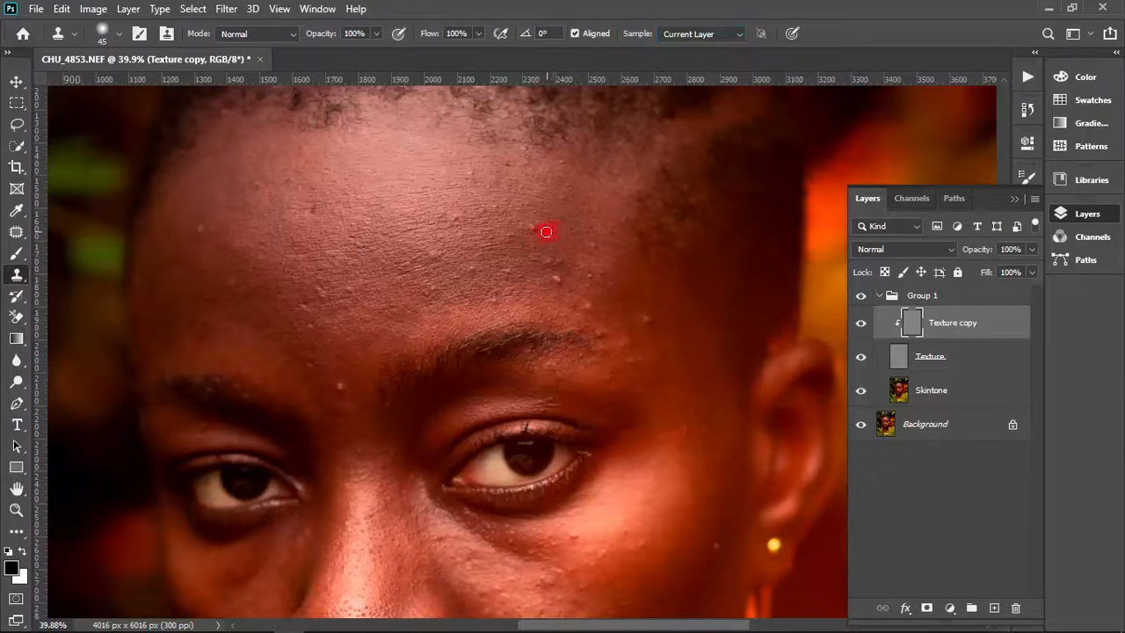
left_click(544, 248)
left_click(551, 196, "alt")
mouse_move(575, 190)
left_mouse_down()
mouse_move(560, 208)
mouse_move(572, 193)
left_mouse_up()
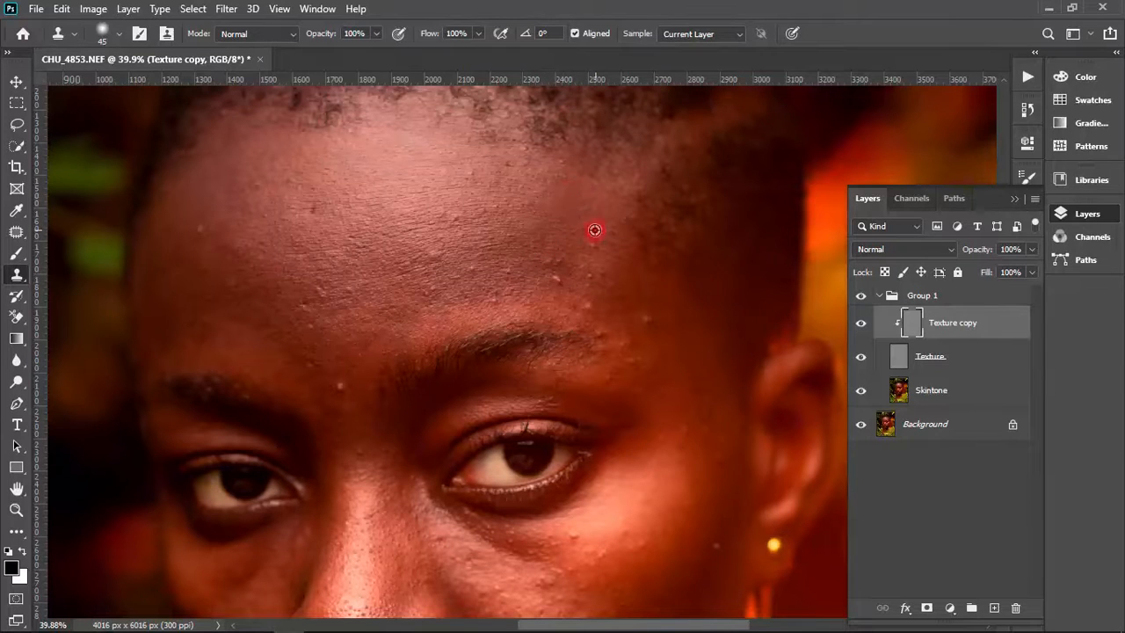
left_click_drag(495, 191, 528, 191)
left_click_drag(578, 227, 535, 211)
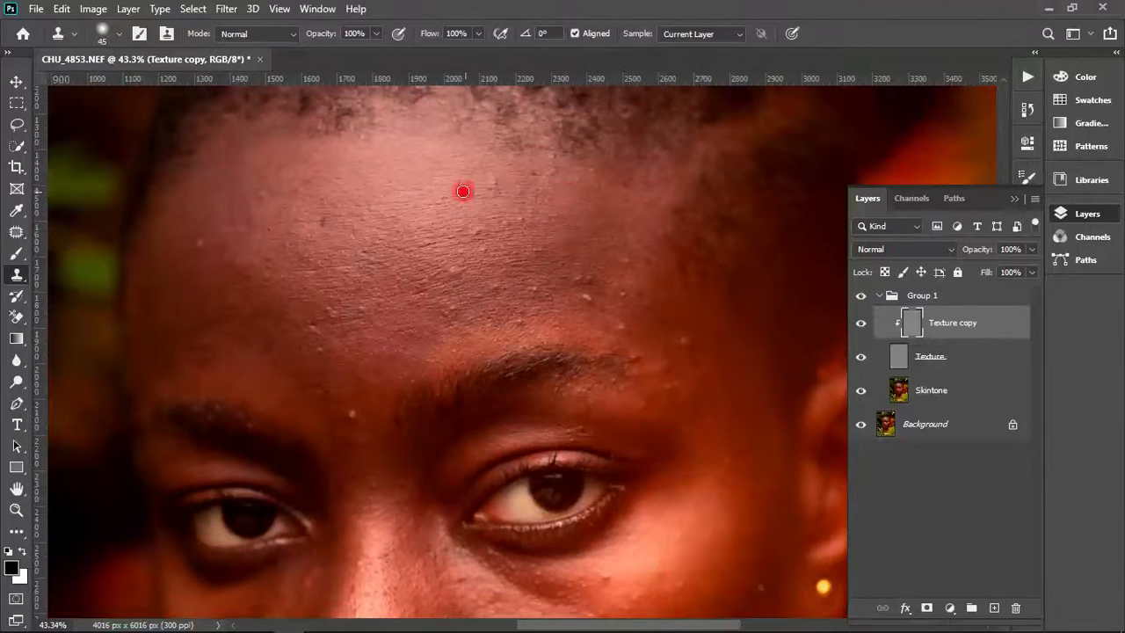
right_click(15, 276)
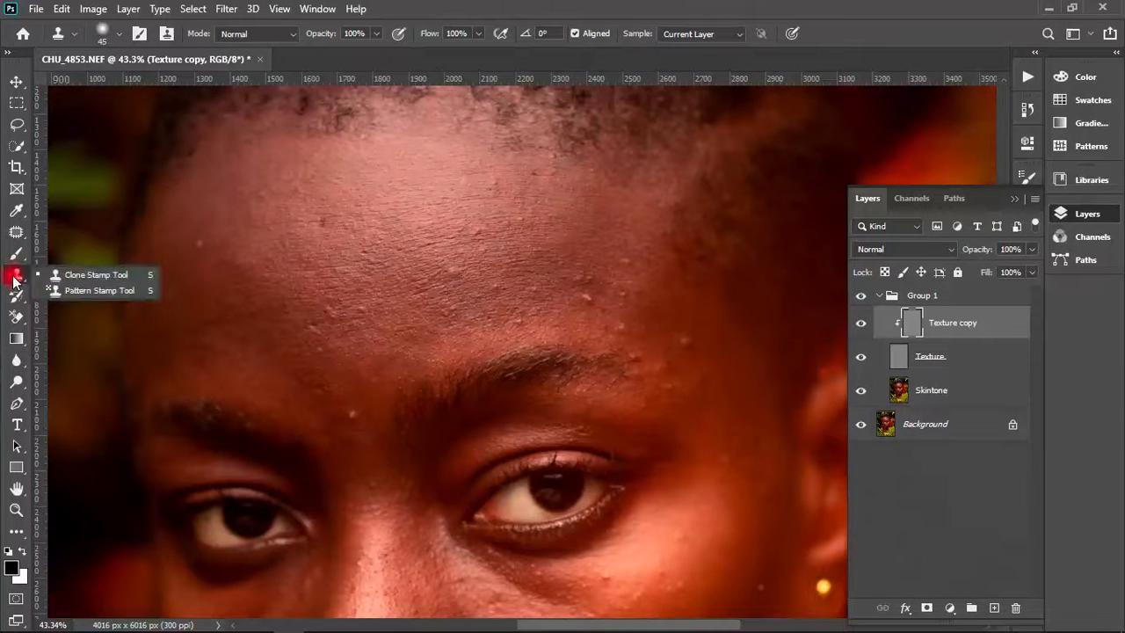
left_click(15, 278)
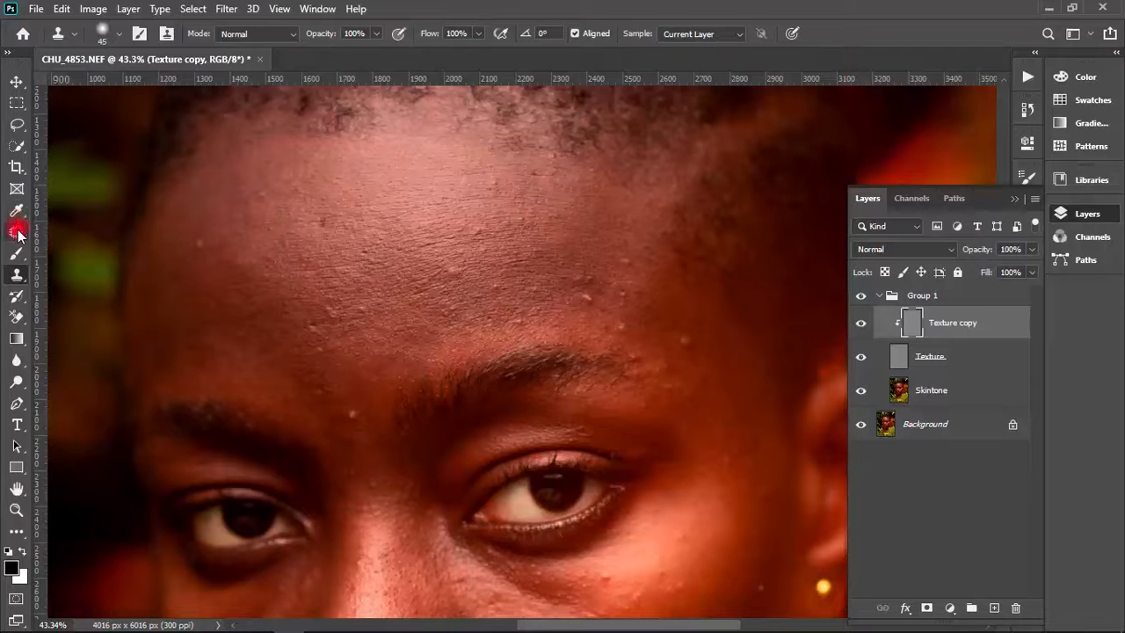
left_click(20, 234)
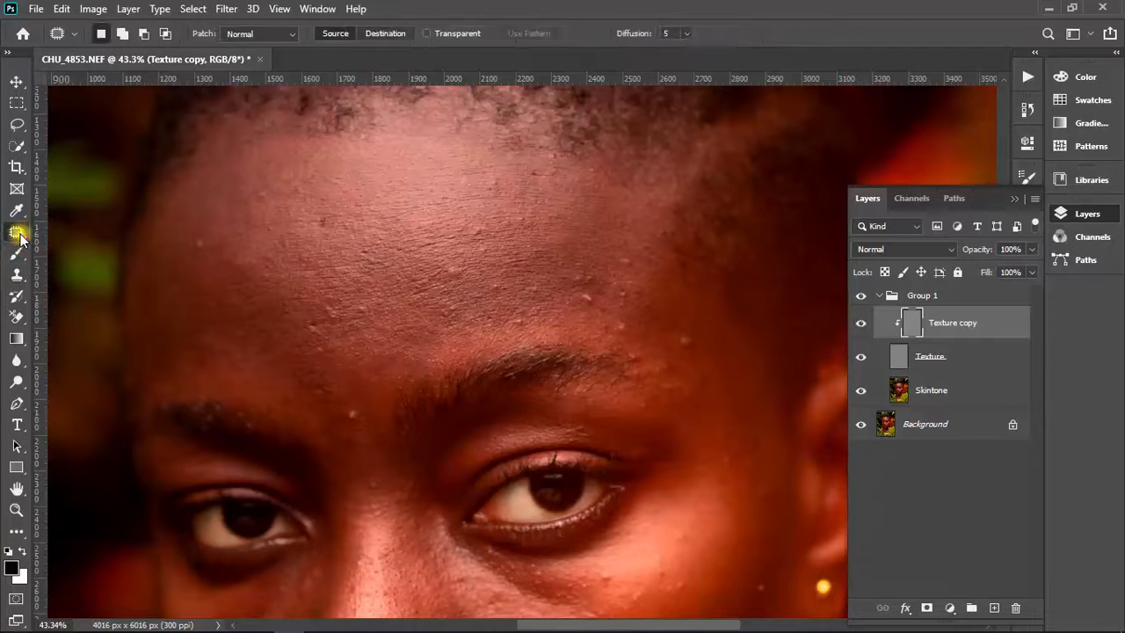
right_click(25, 239)
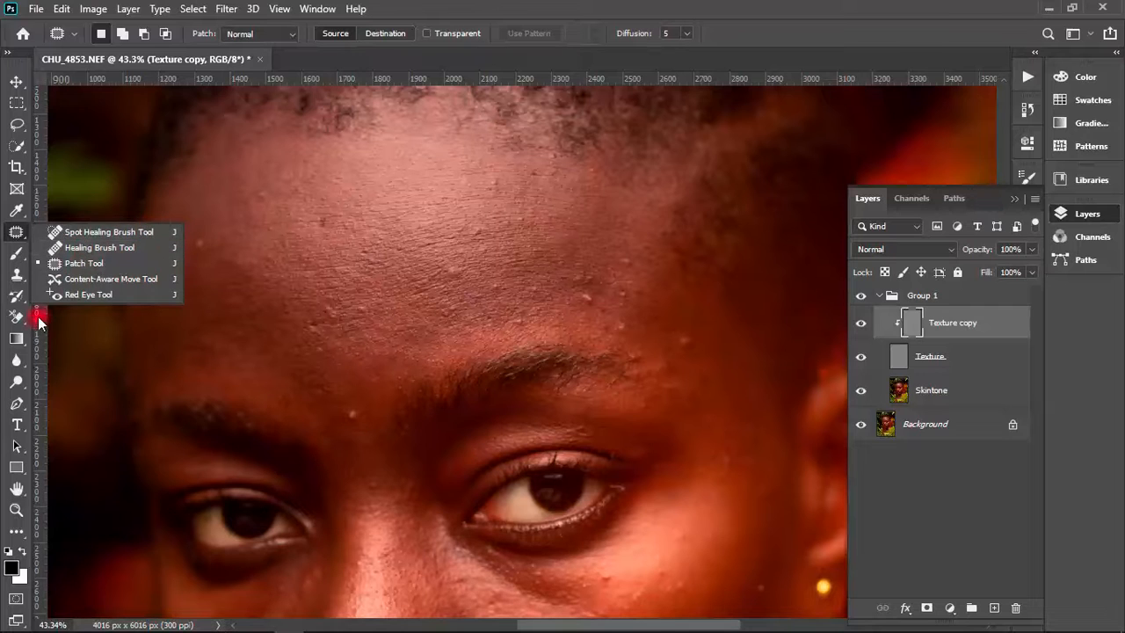
key("s")
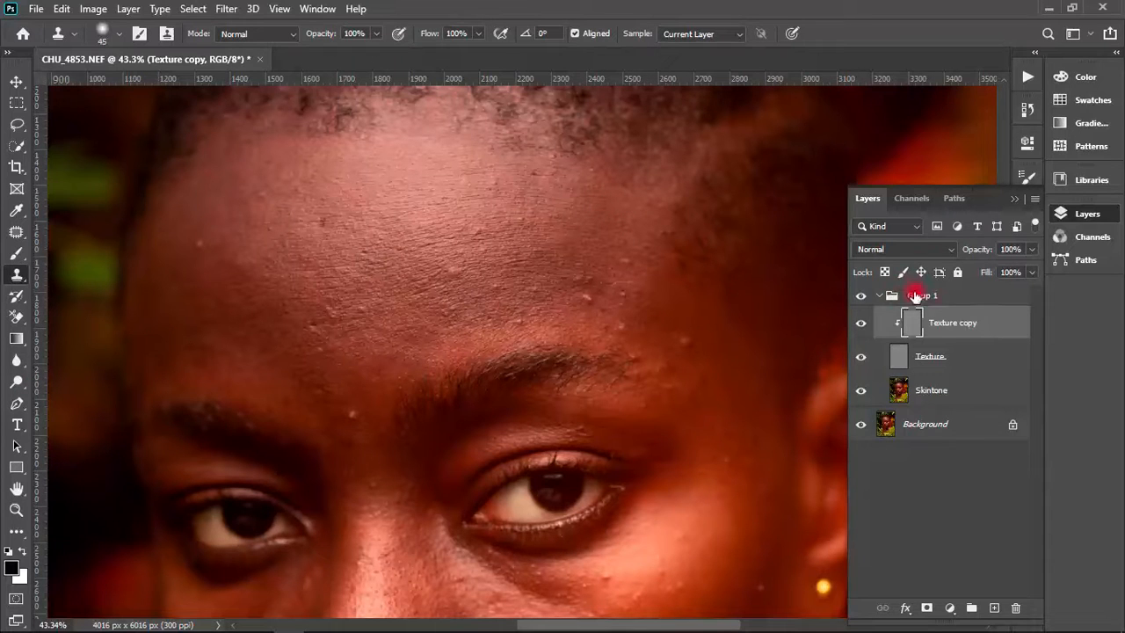
- Undo a trial clone stroke on the forehead, and sample clean texture near the hairline to cover the bumps there
left_click(606, 256)
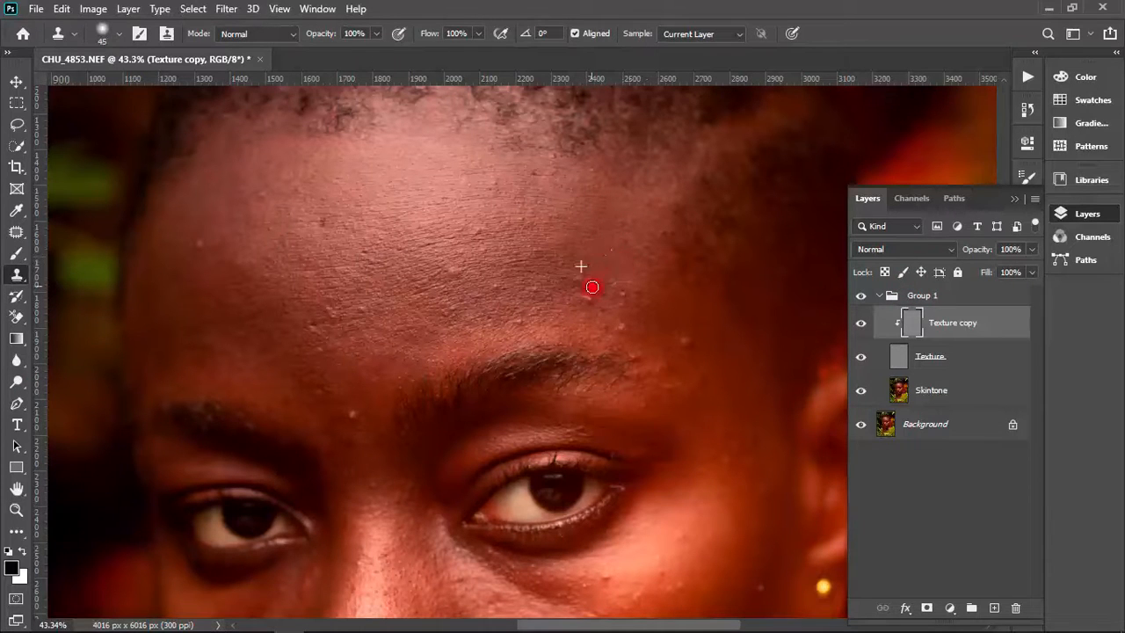
key("ctrl+z")
left_click(550, 185, "alt")
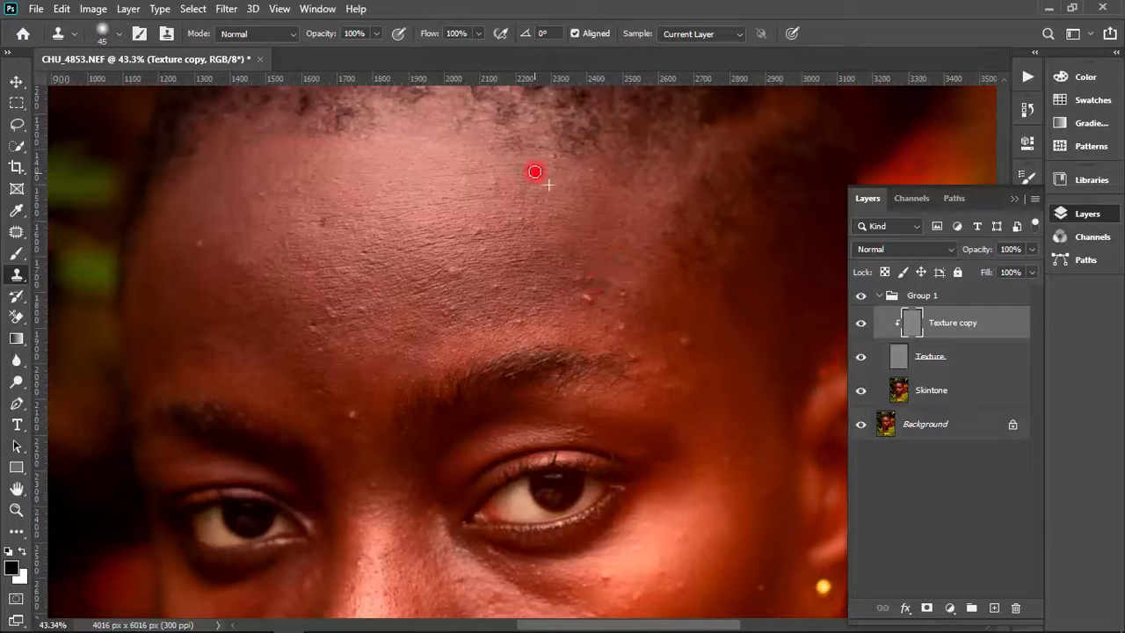
left_click(548, 171, "alt")
left_click(548, 162, "alt")
- Clone smooth texture over the bumps on the temple, beyond the outer end of the right-hand eyebrow
left_click_drag(532, 214, 464, 177)
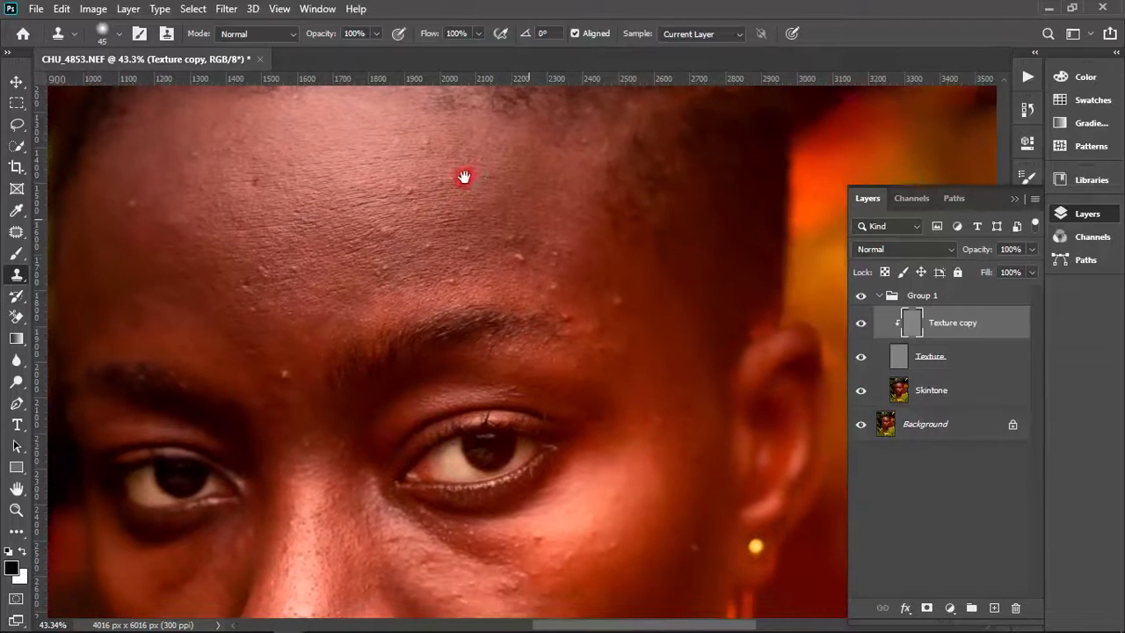
left_click(610, 298)
left_click(613, 306)
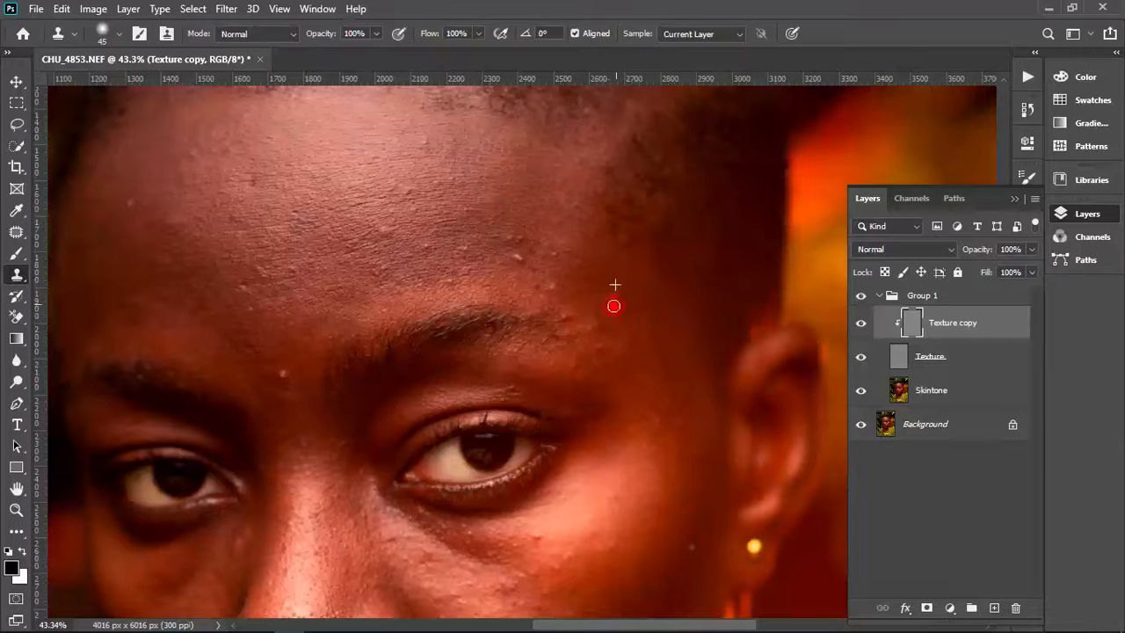
left_click(623, 285)
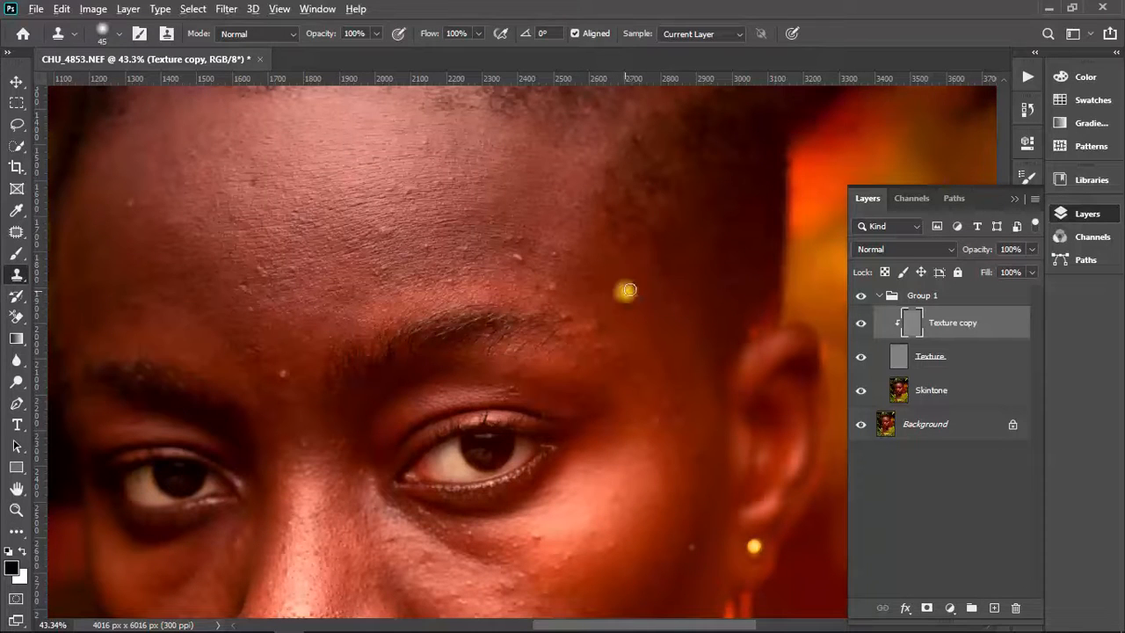
left_click(669, 308)
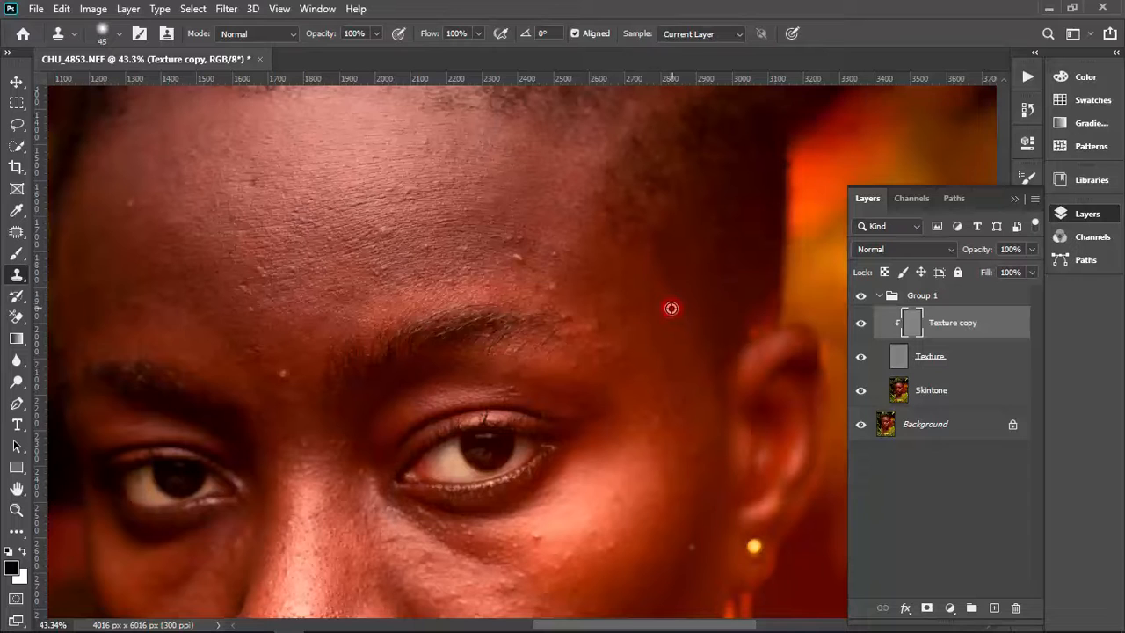
left_click(651, 289)
left_click(659, 314)
left_click(636, 307)
left_click(659, 365)
left_click(665, 373)
- Sample clean forehead texture and clone it over the bumps just above the right-hand eyebrow
left_click(529, 231, "alt")
left_click(521, 240)
left_click(510, 238)
left_click(497, 273, "alt")
left_click(515, 259)
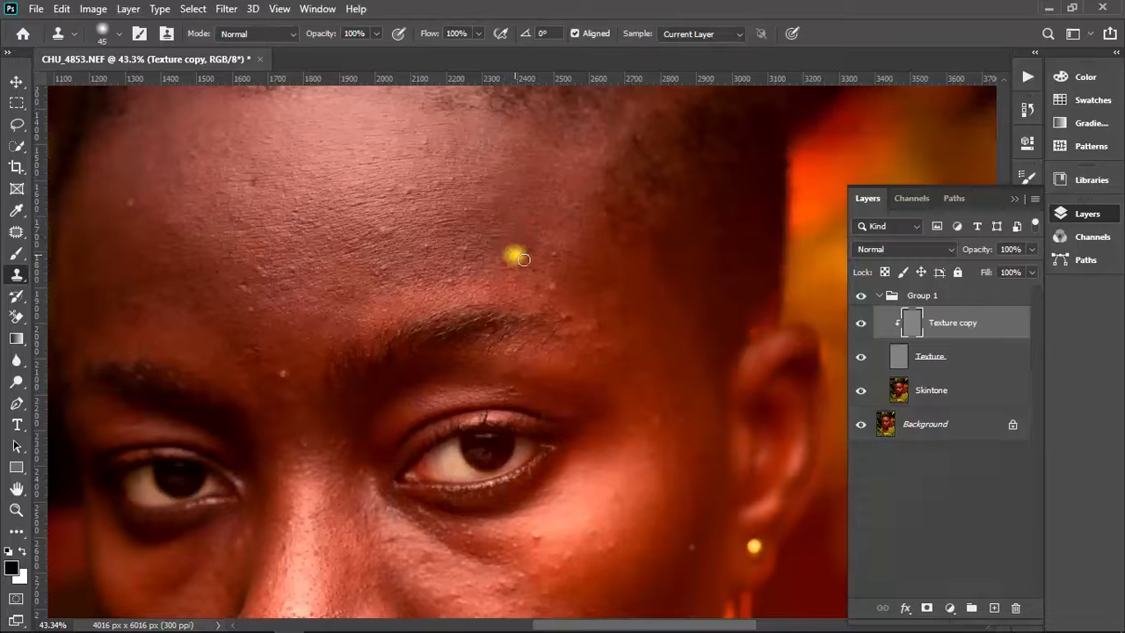
left_click(519, 258)
left_click(555, 259)
left_click(545, 279)
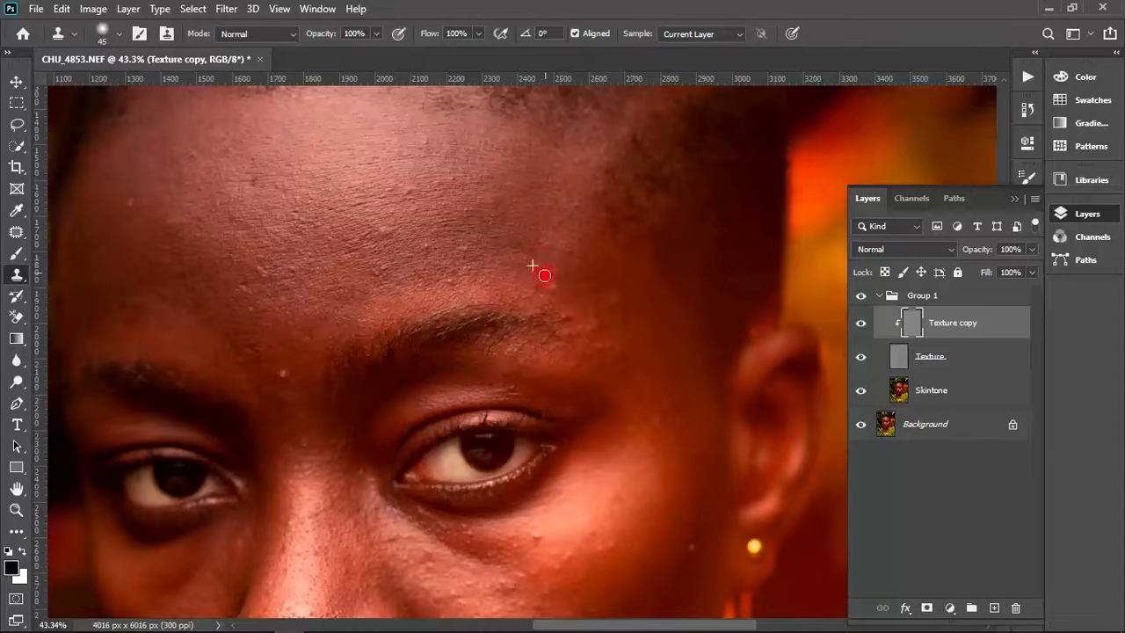
- Clone clean texture over the bump above the right-hand eyebrow's outer end and the bumps on the left part of the forehead
left_click(534, 291, "alt")
left_click(554, 286)
left_click_drag(365, 176, 425, 208)
left_click(321, 222, "alt")
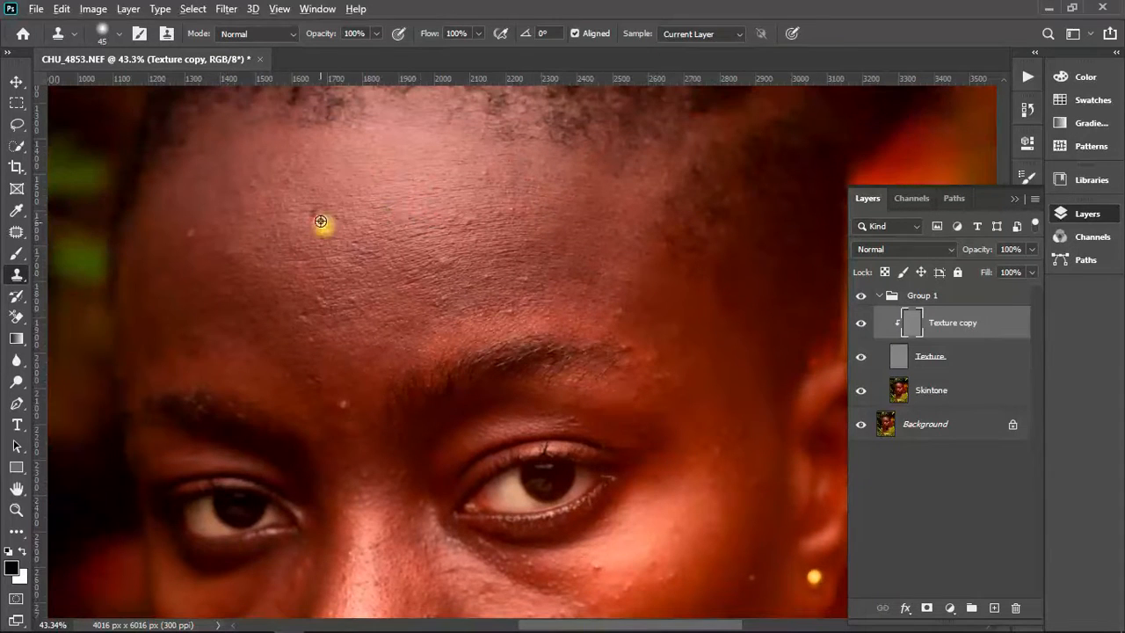
left_click_drag(326, 206, 313, 232)
left_click(272, 250, "alt")
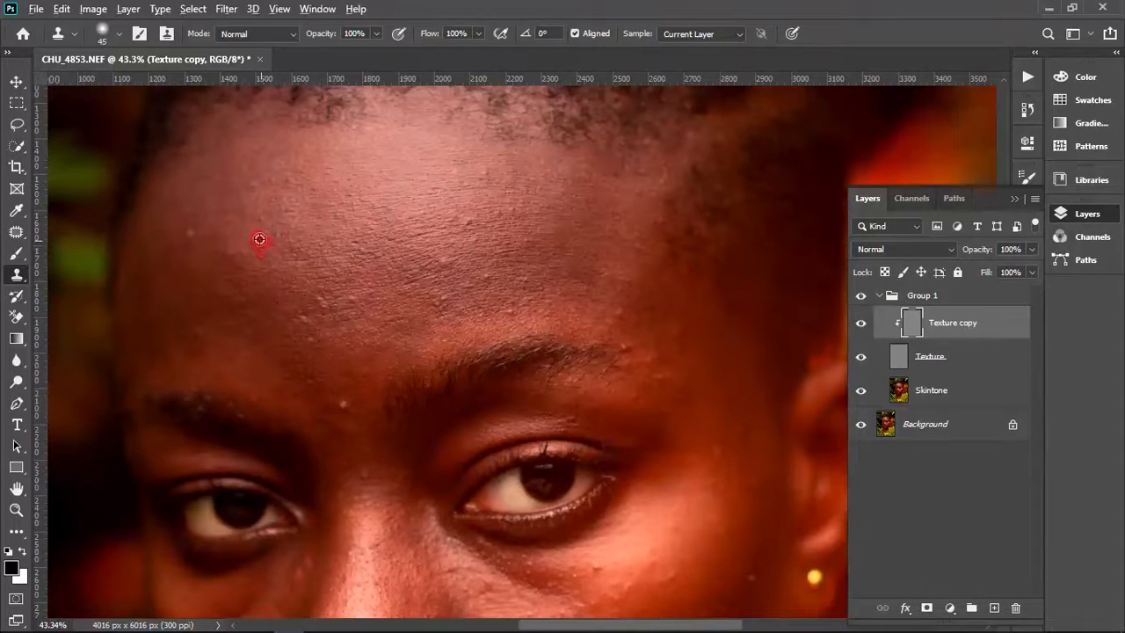
left_click(264, 252)
- Sample nearby clean skin and clone it over the bumps on the lower middle of the forehead, above the gap between the eyebrows
left_click_drag(339, 290, 319, 281)
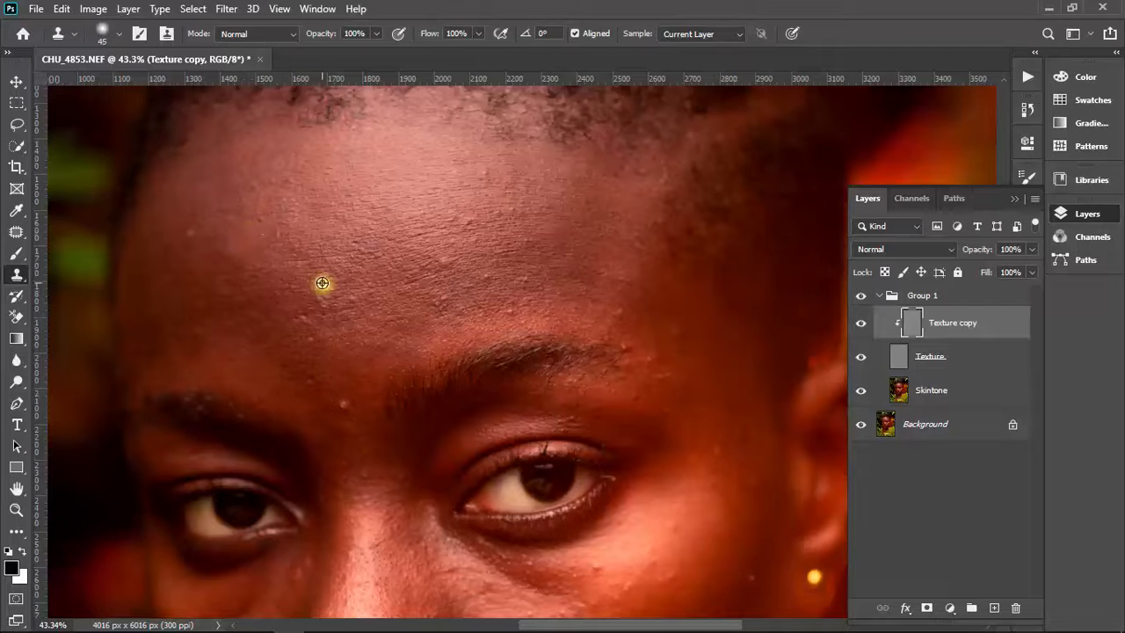
left_click(329, 304)
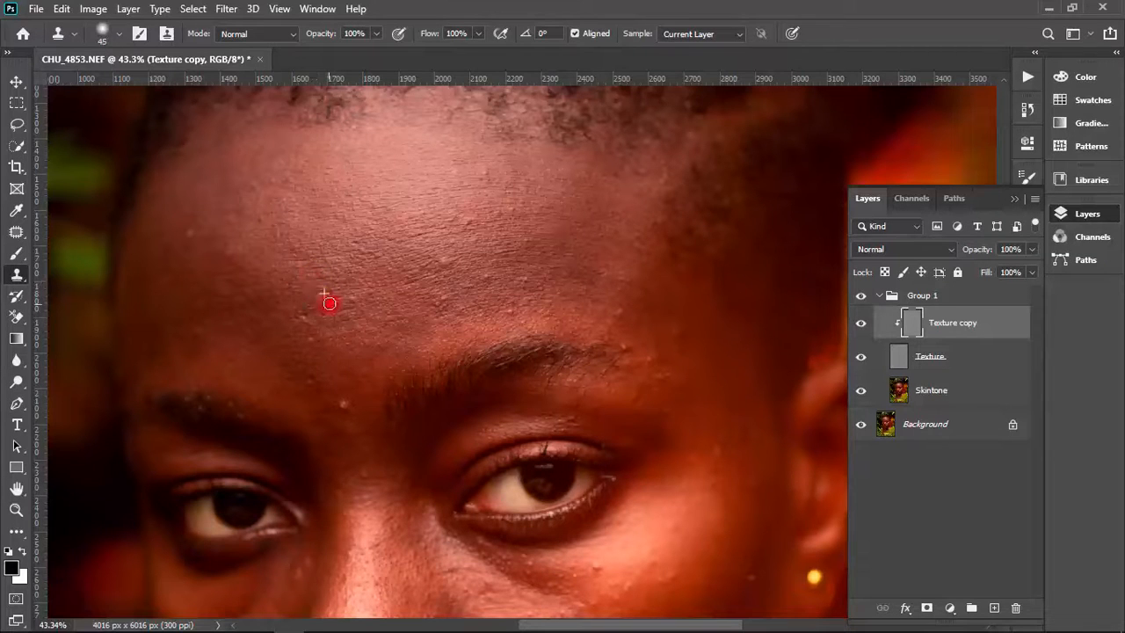
left_click(319, 288, "alt")
left_click(343, 320)
left_click(345, 331, "alt")
left_click(367, 314)
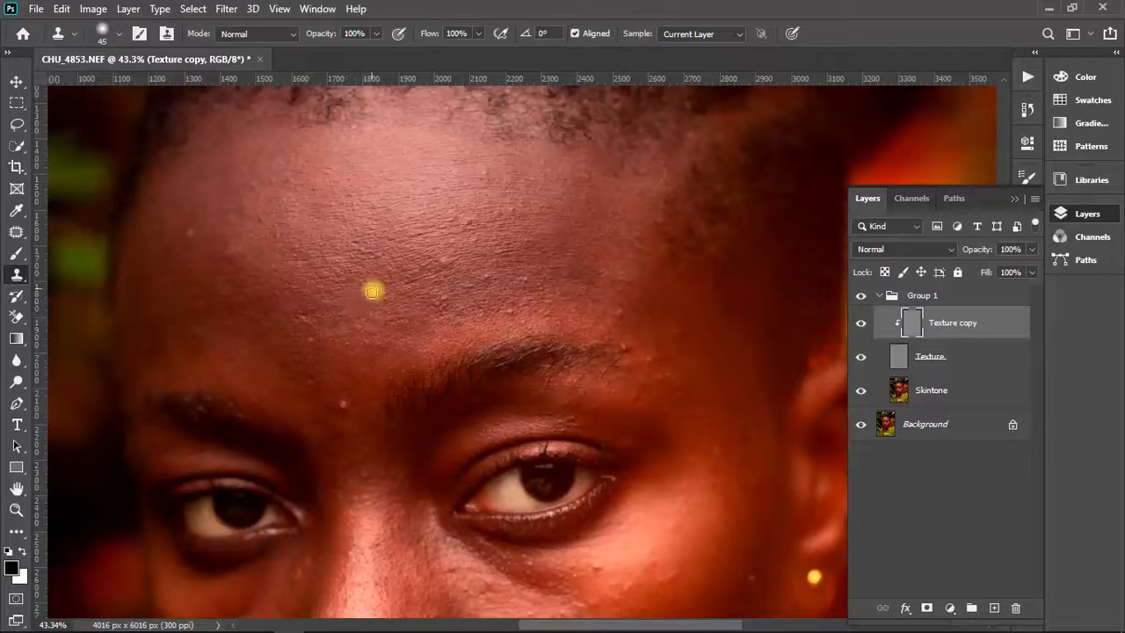
left_click(357, 318)
left_click(427, 274)
left_click(461, 243)
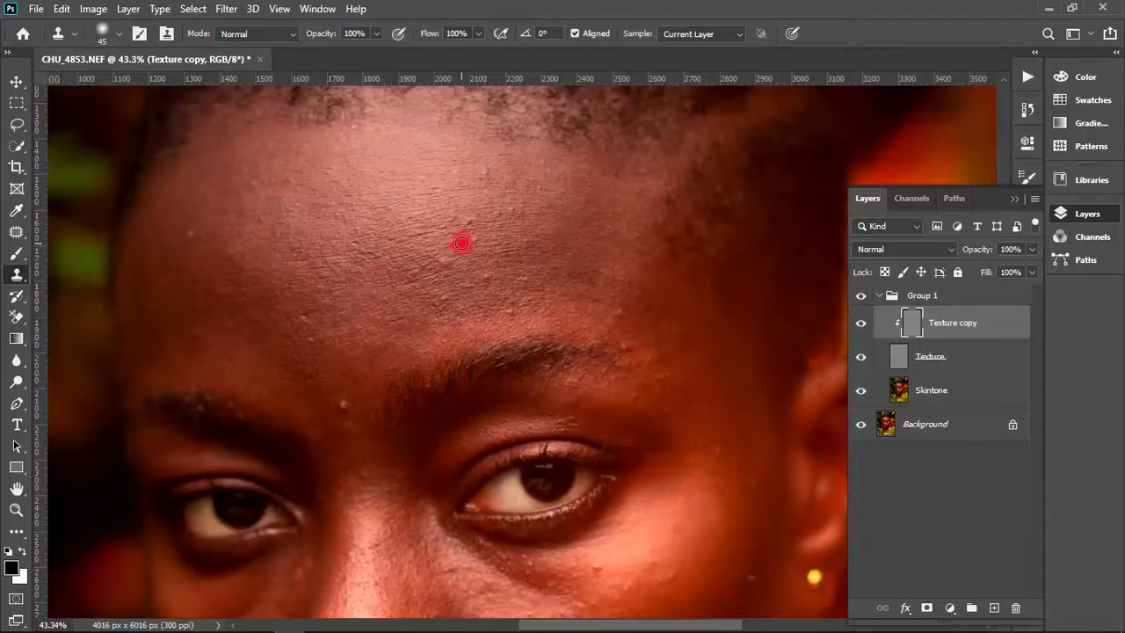
left_click(301, 379)
- Clone smooth texture over the raised spot and small bumps along the left edge of the forehead
left_click(210, 172)
left_click(181, 238)
left_click(178, 204)
left_click(144, 219)
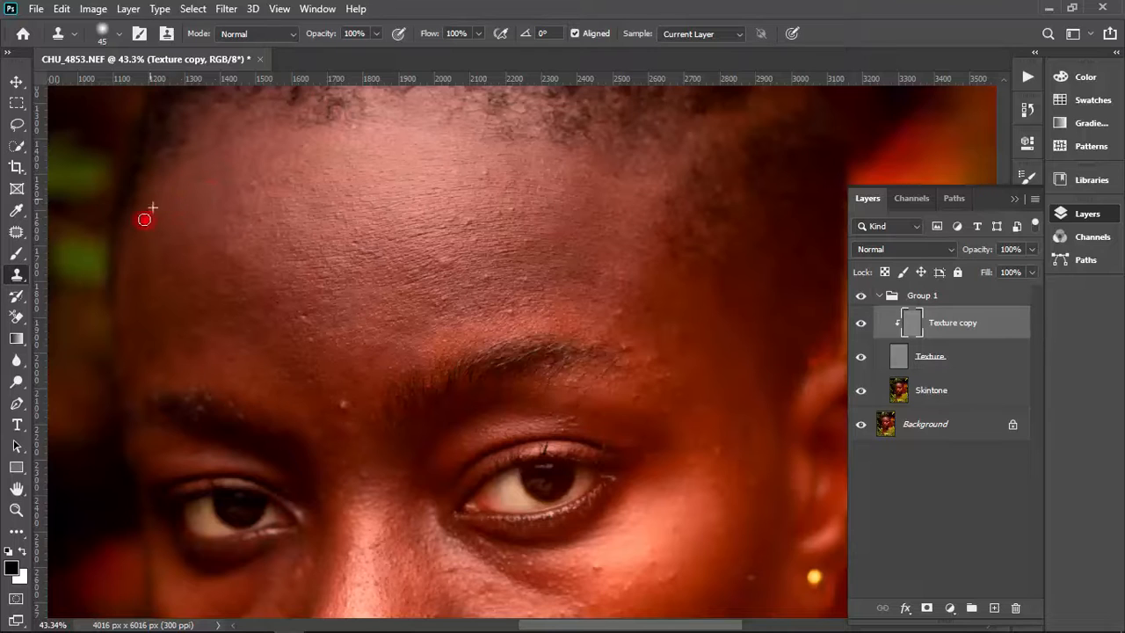
left_click(181, 284)
left_click(188, 266)
left_click(209, 286)
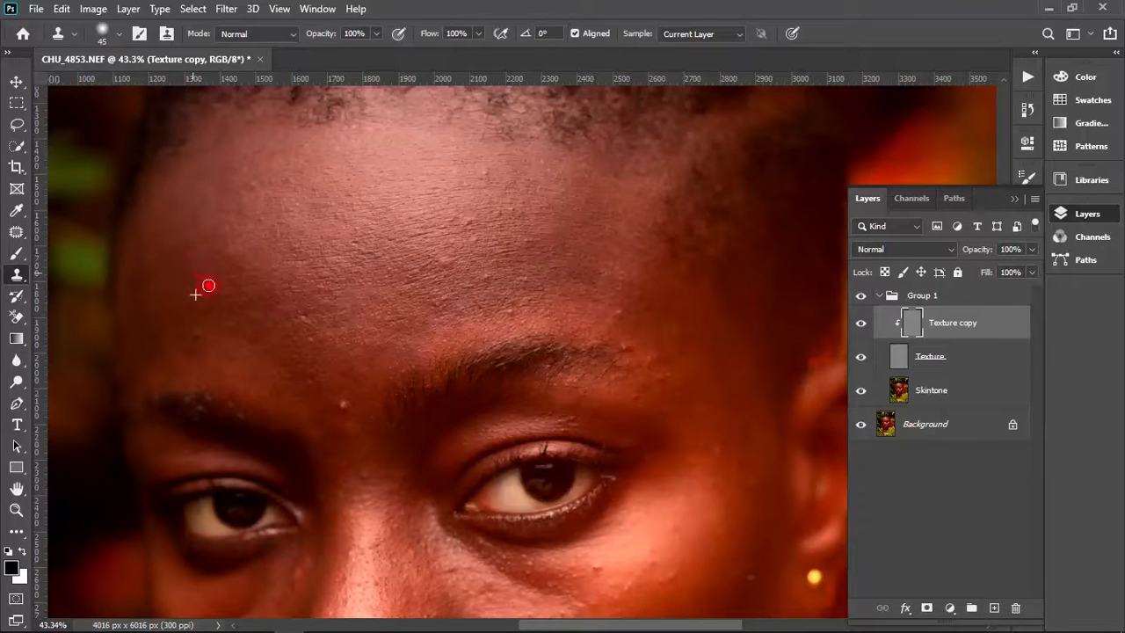
left_click(232, 251)
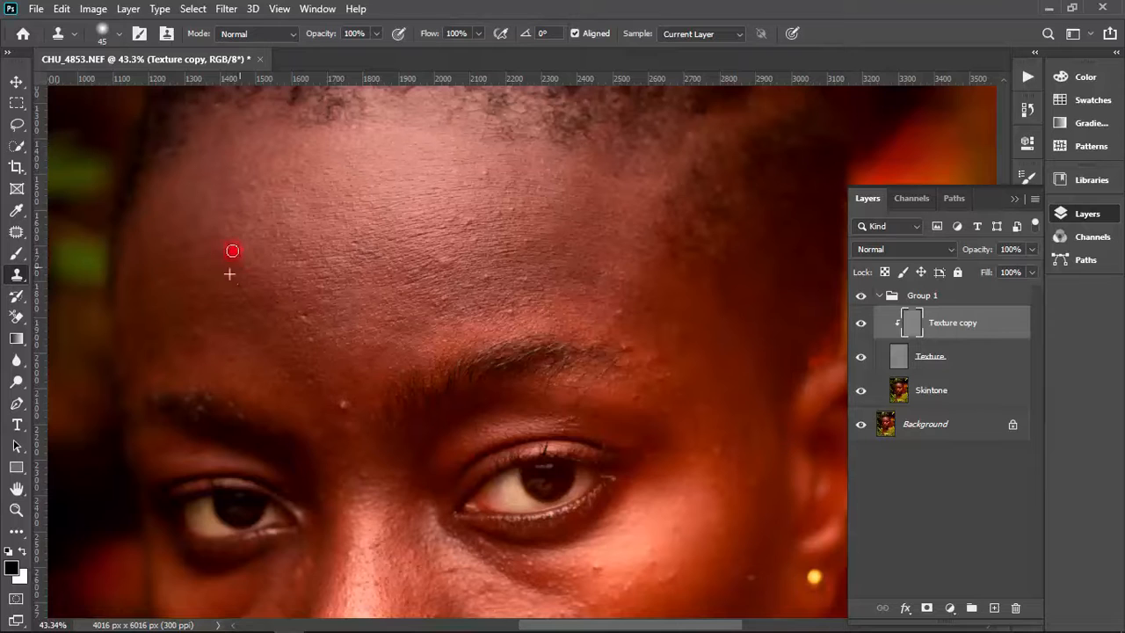
- Sample fresh clean texture and clone away the small bumps on the upper left part of the forehead, below the hairline
left_click(194, 256, "alt")
left_click(193, 238)
left_click(193, 241)
left_click(276, 196, "alt")
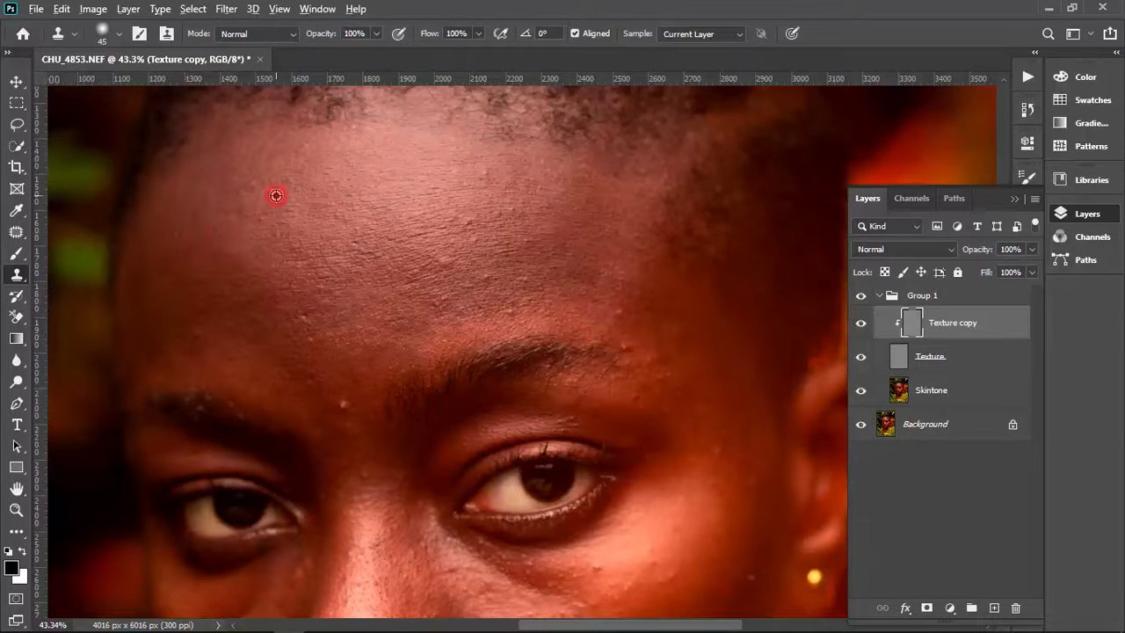
left_click(223, 219)
left_click(261, 176)
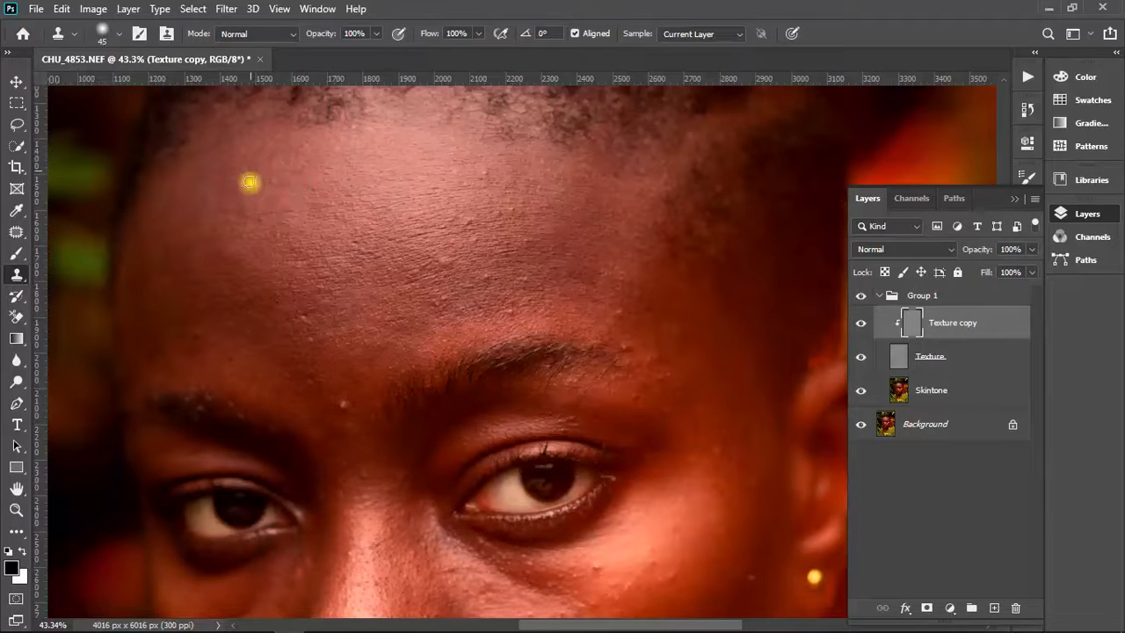
left_click(235, 194)
left_click(238, 208)
left_click(244, 220)
- Clone clean forehead texture over the bumps in the centre of the forehead
left_click(293, 269)
left_click(300, 251)
left_click(548, 262)
left_click(428, 258)
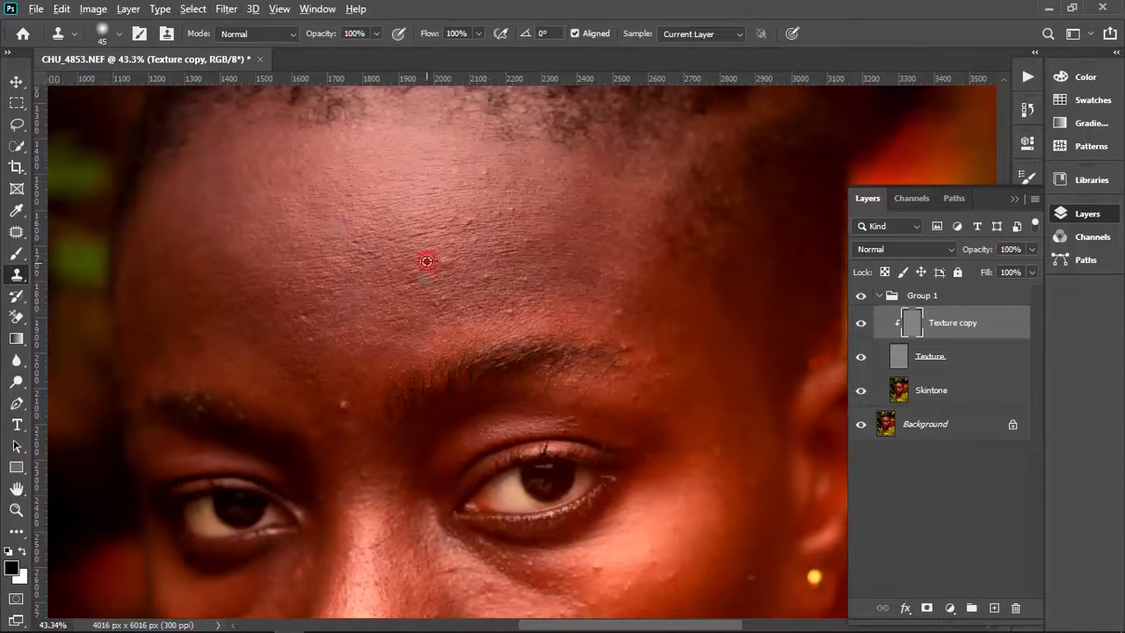
left_click(453, 269)
left_click_drag(458, 262, 442, 264)
left_click(435, 251, "alt")
left_click(454, 249)
left_click(447, 259)
- Sample clean skin on the upper forehead and clone it over the bumps just below the hairline
left_click(494, 196, "alt")
left_click(481, 195, "alt")
left_click(485, 173)
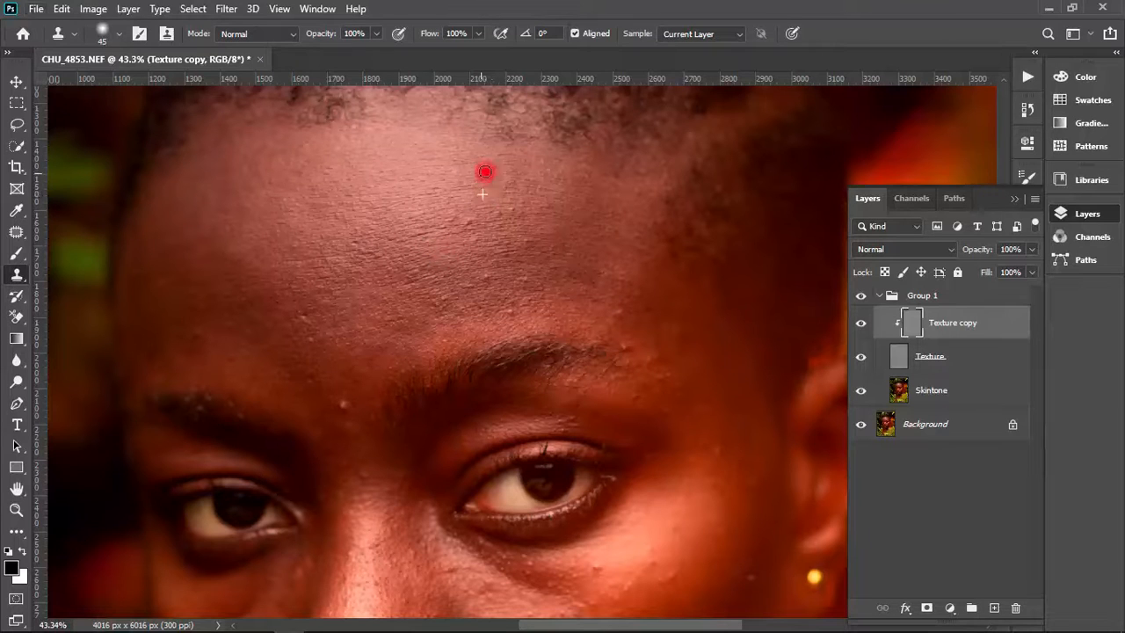
left_click(481, 181)
left_click(509, 138)
- Sample clean texture beside the forehead's centre and clone it over the cluster of bumps right of the middle
left_click(398, 236, "alt")
left_click(457, 254)
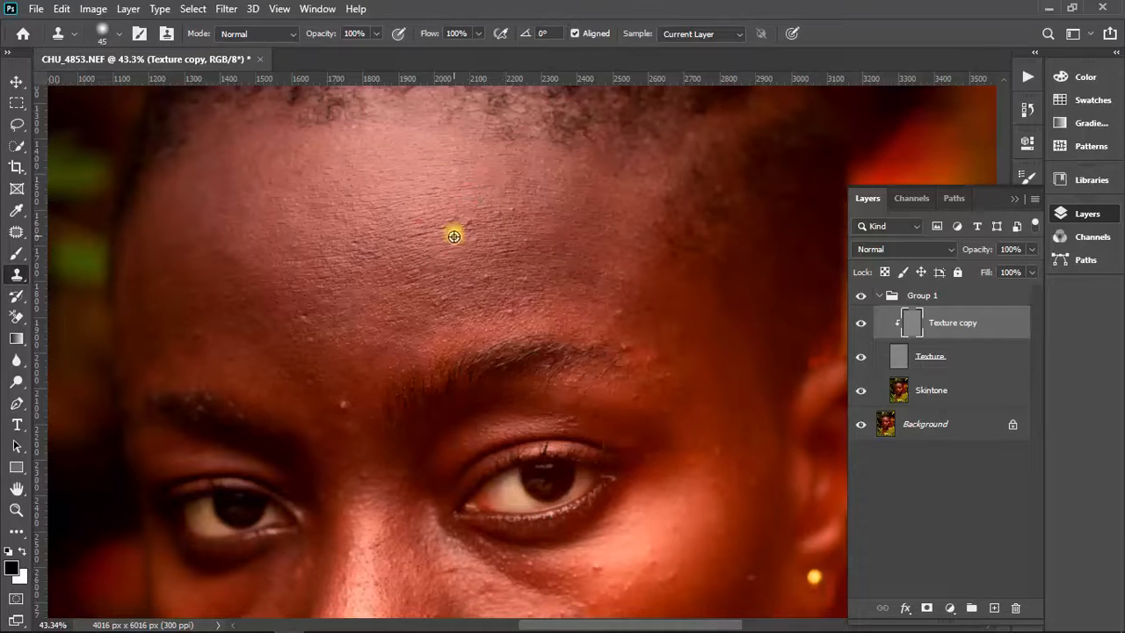
left_click(467, 226)
left_click(461, 218)
left_click(472, 234)
left_click(478, 238)
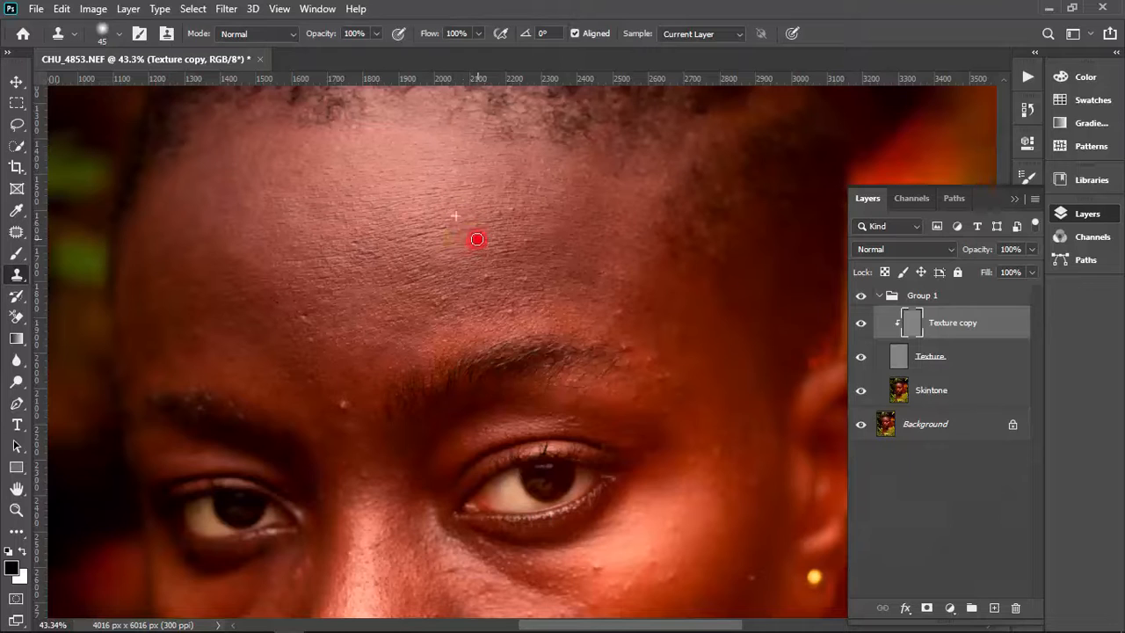
left_click(477, 219)
left_click(500, 241)
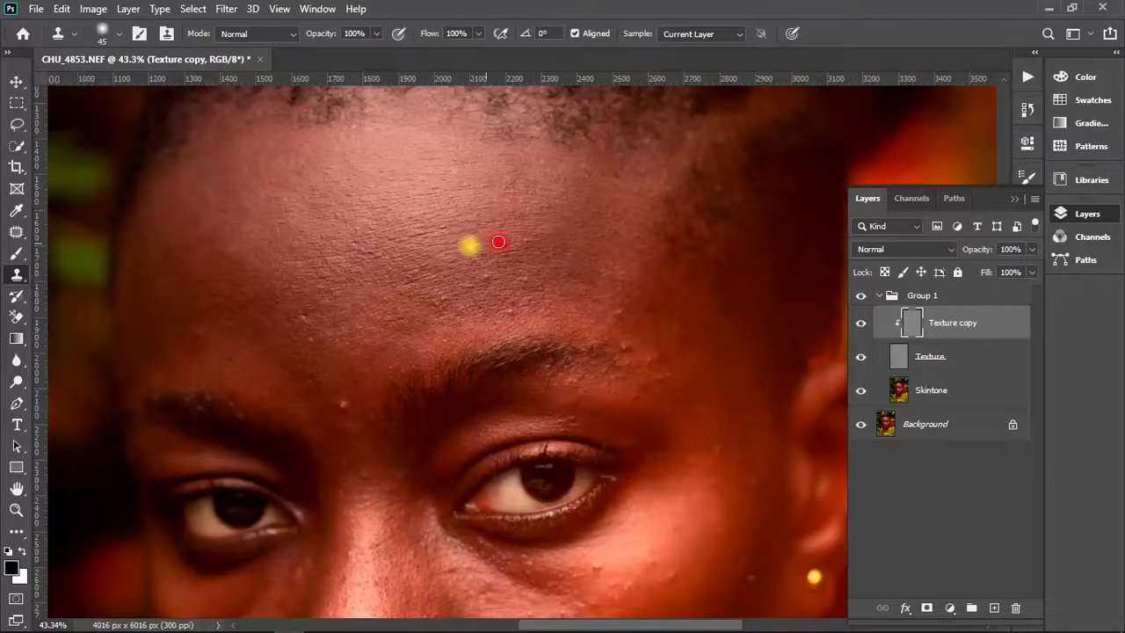
left_click(504, 251)
- Clone smooth texture over the bumps on the lower forehead, directly above the right-hand eyebrow
left_click(485, 276)
left_click(470, 278)
left_click(445, 276)
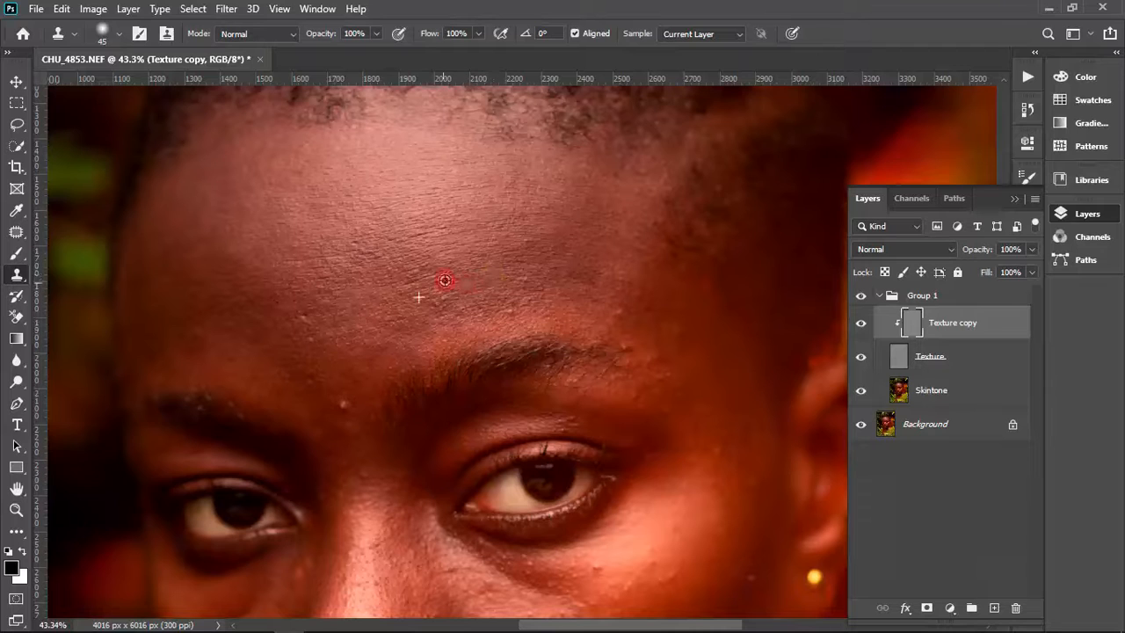
left_click(452, 296)
left_click(431, 311)
left_click(538, 329)
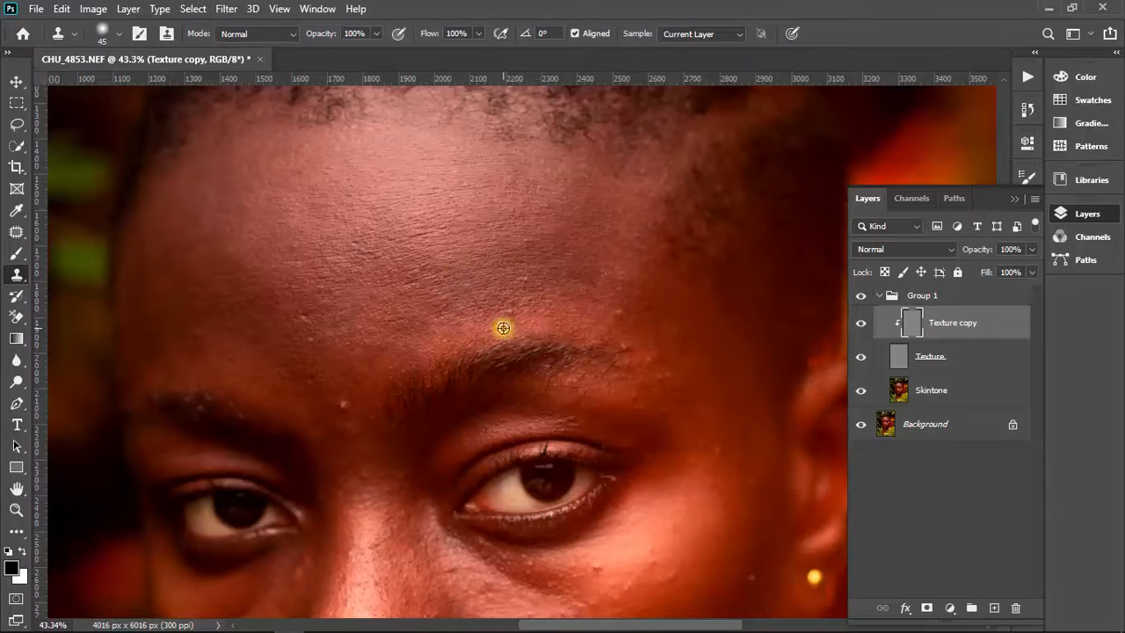
left_click(546, 284)
- Sample clean texture beside the outer end of the right-hand eyebrow and clone it over the bumps around the eyebrow tip
mouse_move(525, 288)
left_mouse_down()
mouse_move(530, 302)
mouse_move(458, 269)
left_mouse_up()
left_click(506, 271, "alt")
left_click(502, 280)
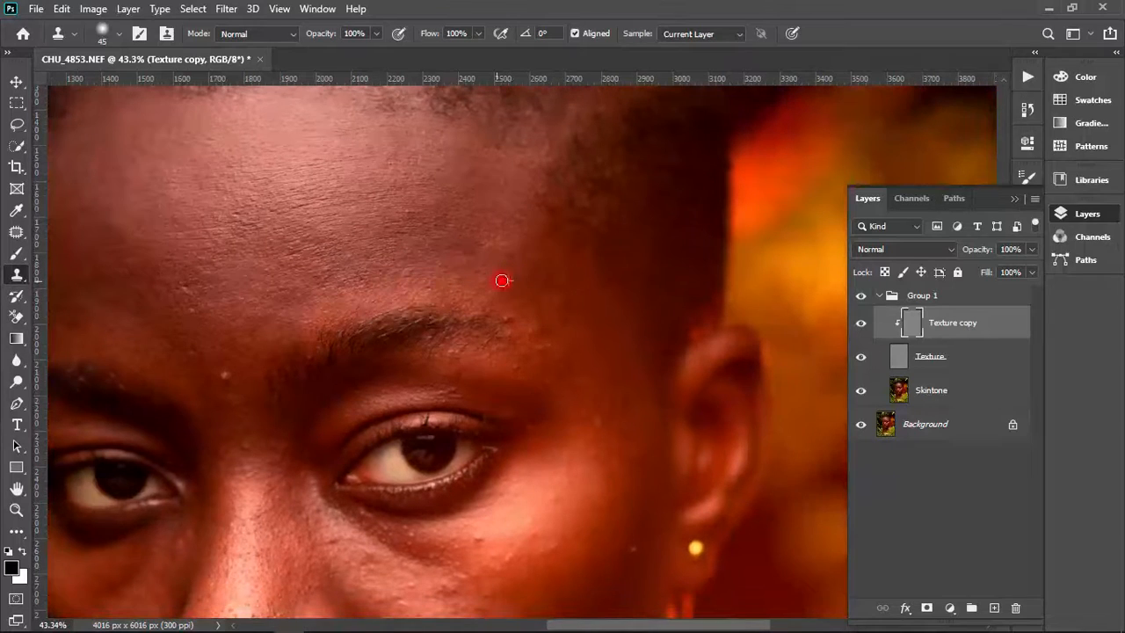
mouse_move(556, 300)
left_mouse_down()
mouse_move(523, 292)
mouse_move(581, 303)
left_mouse_up()
left_click(495, 312)
left_click(490, 311, "alt")
left_click(487, 310, "alt")
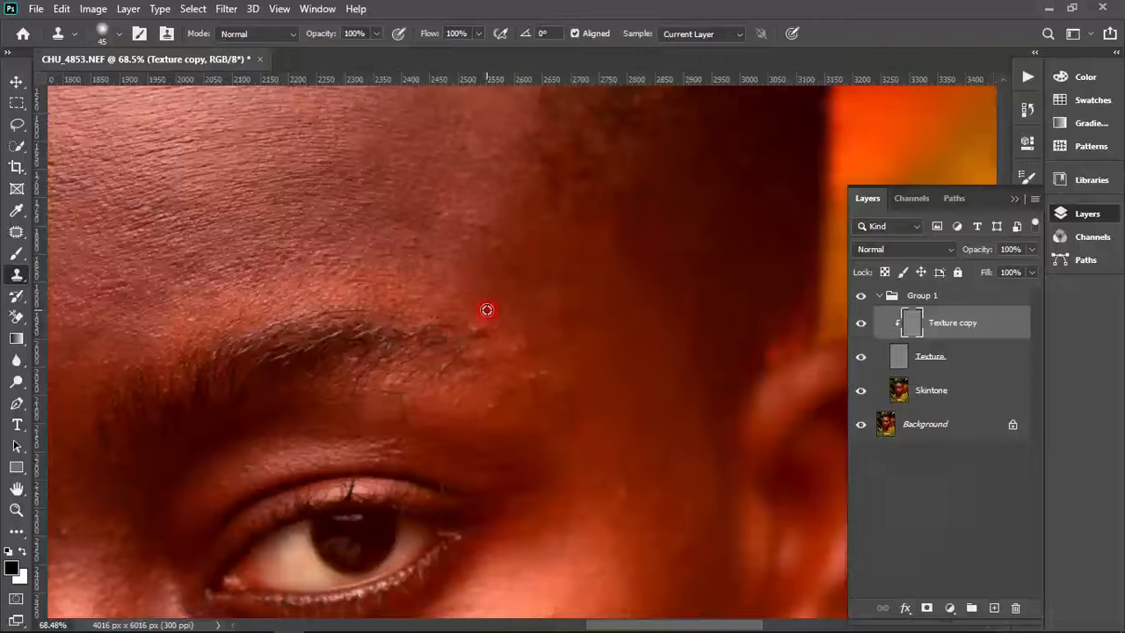
left_click(518, 324)
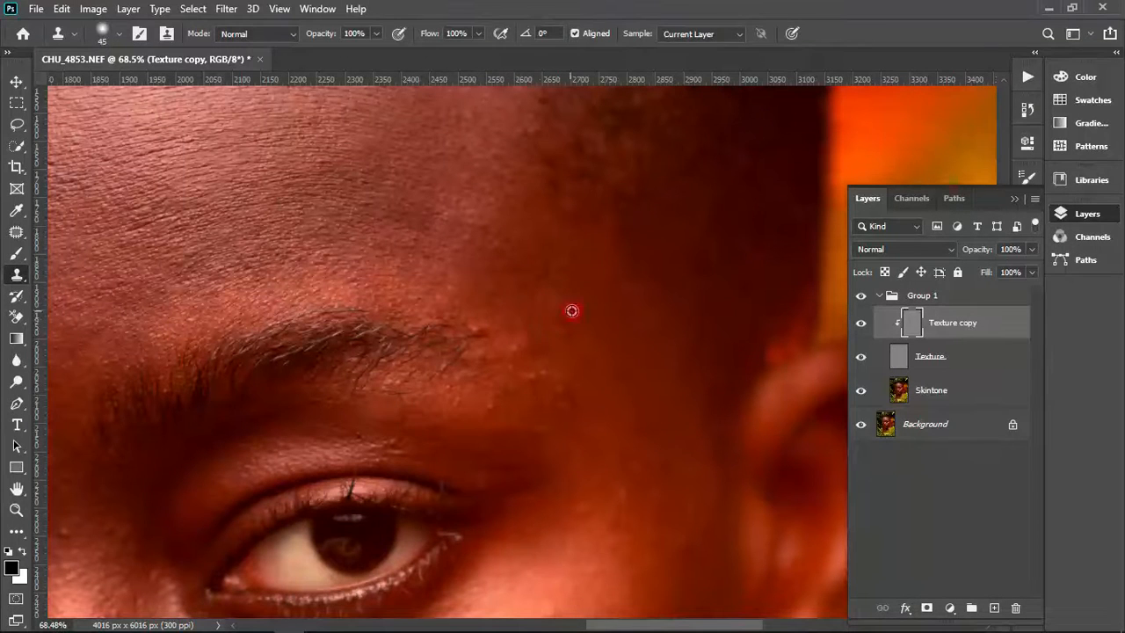
- Clone clean skin texture over the bumps on the temple between the right-hand eye and the ear
scroll(585, 318, "down", 5)
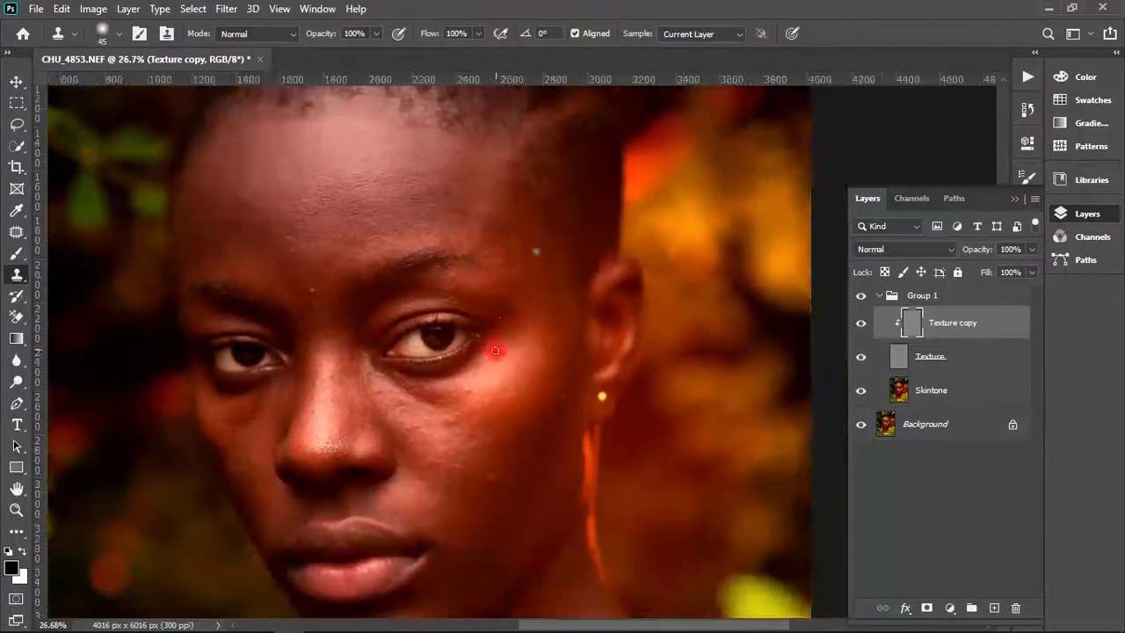
left_click(570, 334)
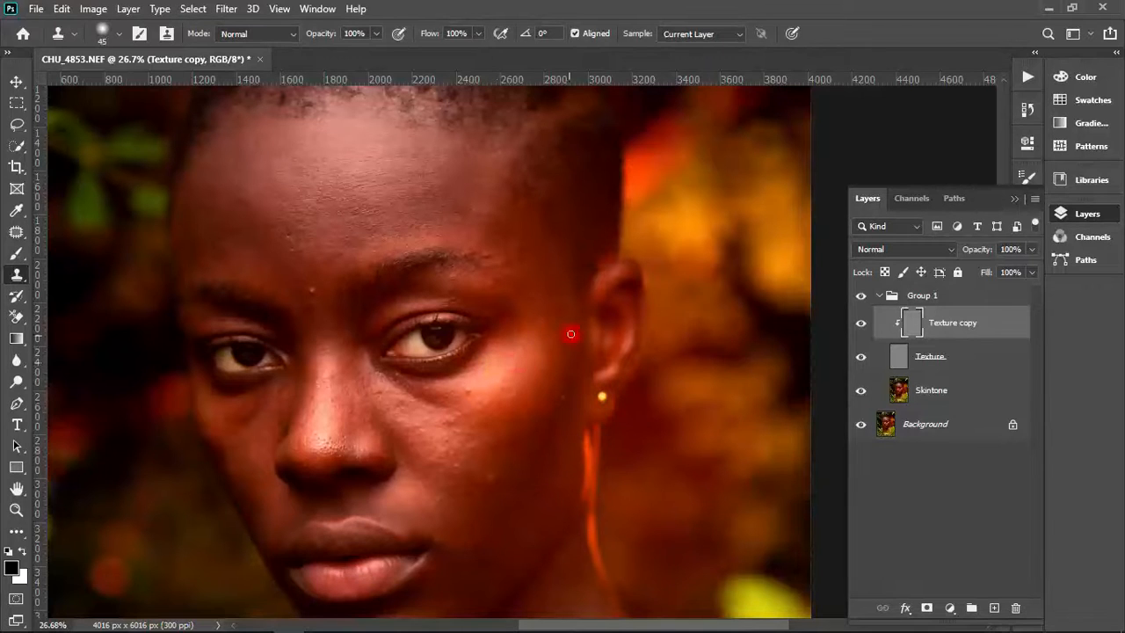
scroll(548, 324, "up", 3)
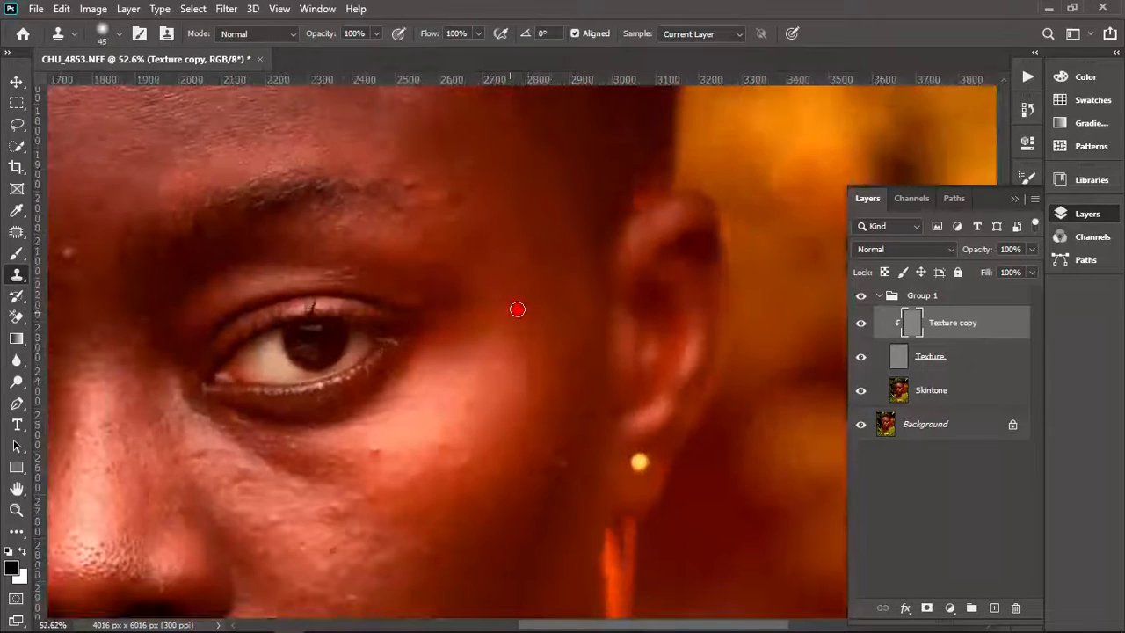
left_click(402, 434, "alt")
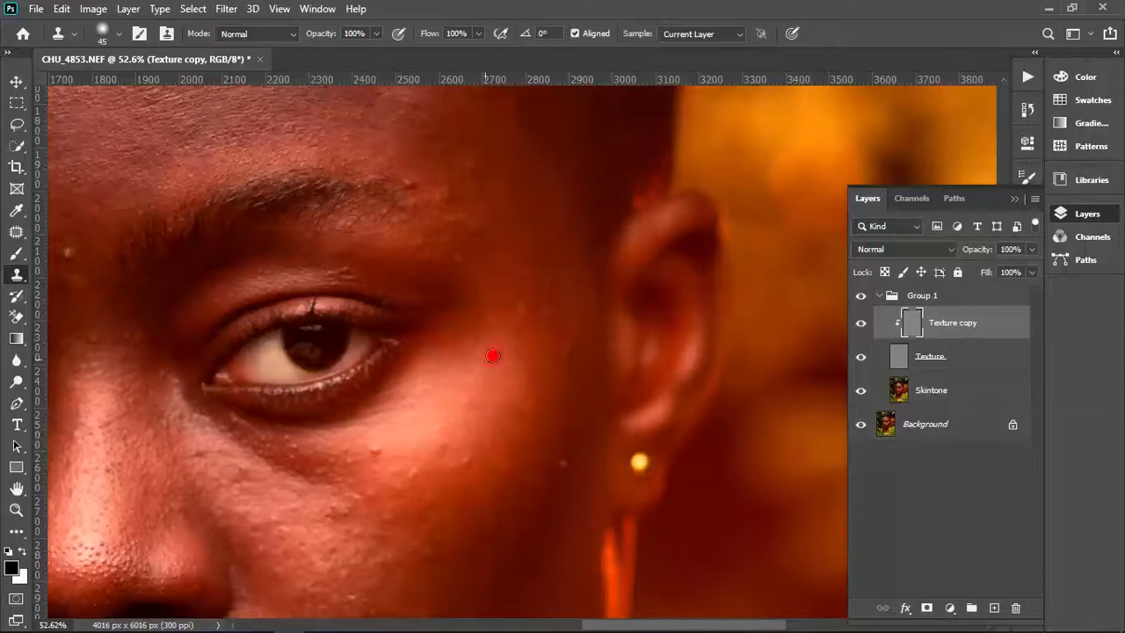
mouse_move(522, 307)
left_mouse_down()
mouse_move(540, 345)
mouse_move(674, 338)
mouse_move(577, 350)
mouse_move(568, 377)
mouse_move(577, 318)
mouse_move(574, 326)
mouse_move(542, 312)
mouse_move(571, 308)
mouse_move(556, 277)
mouse_move(549, 285)
mouse_move(528, 291)
left_mouse_up()
left_click(562, 300, "alt")
left_click(531, 260, "alt")
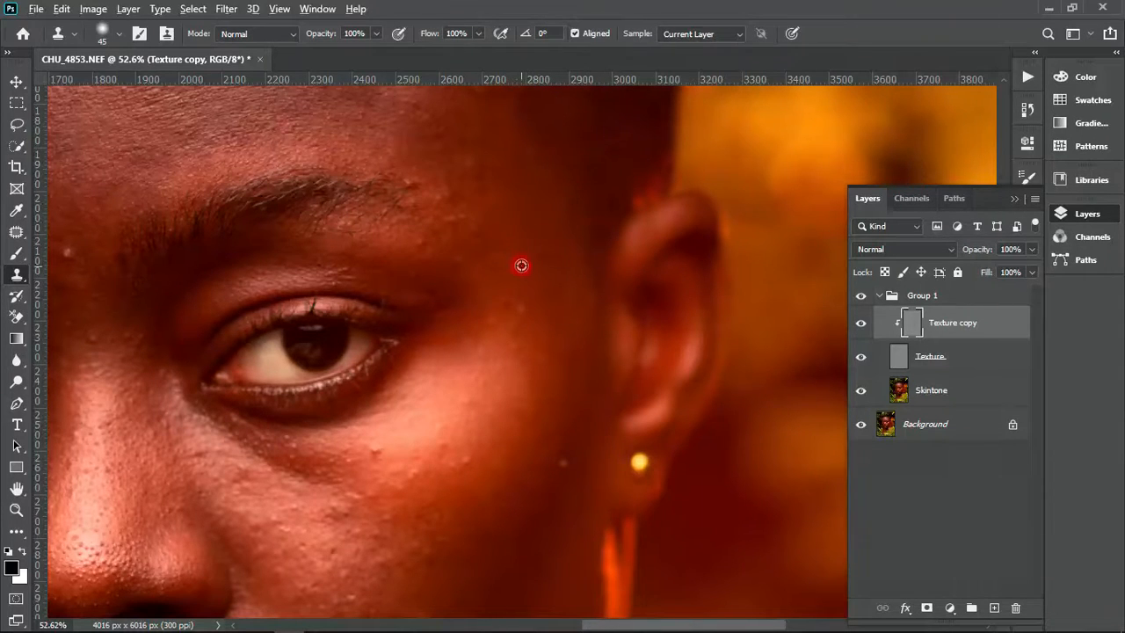
left_click(551, 252)
left_click(531, 263, "alt")
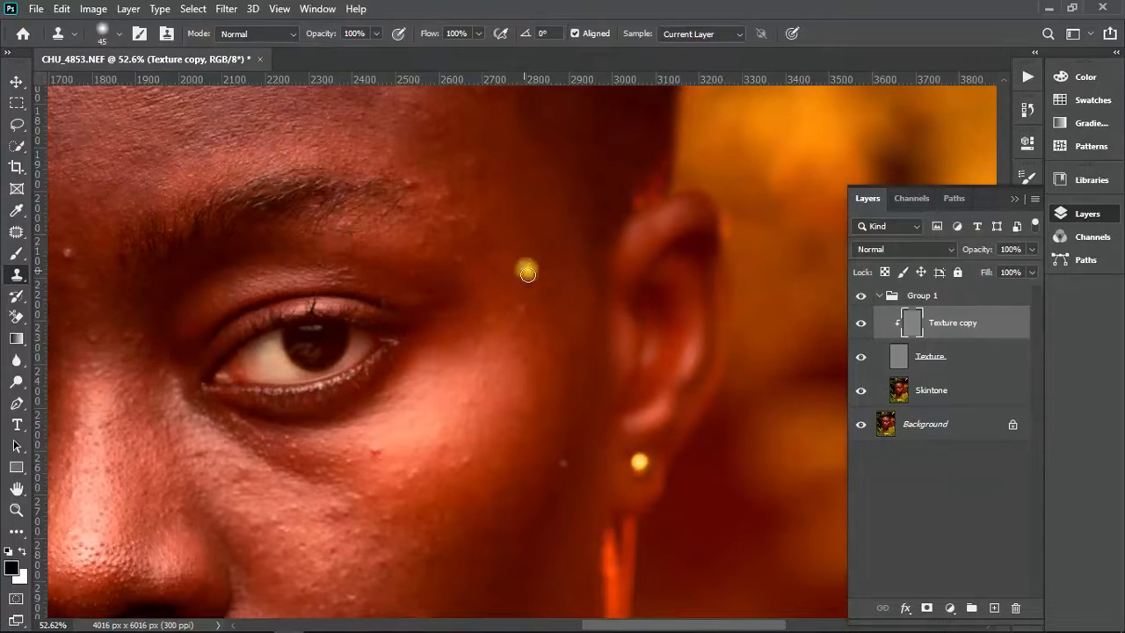
left_click_drag(531, 274, 528, 270)
left_click(525, 247, "alt")
left_click(508, 254)
- Resample nearby texture and clone away the bumps beside the right-hand eye's outer corner and on the upper cheekbone
left_click(521, 303, "alt")
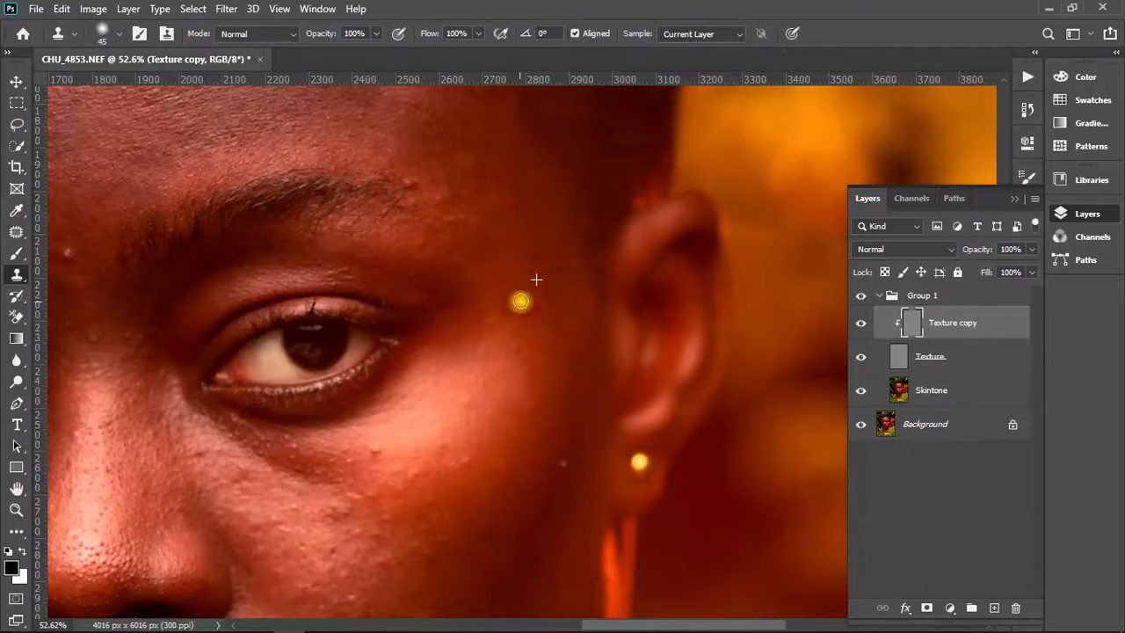
left_click(519, 311)
left_click(521, 281, "alt")
left_click(502, 299)
left_click(495, 326, "alt")
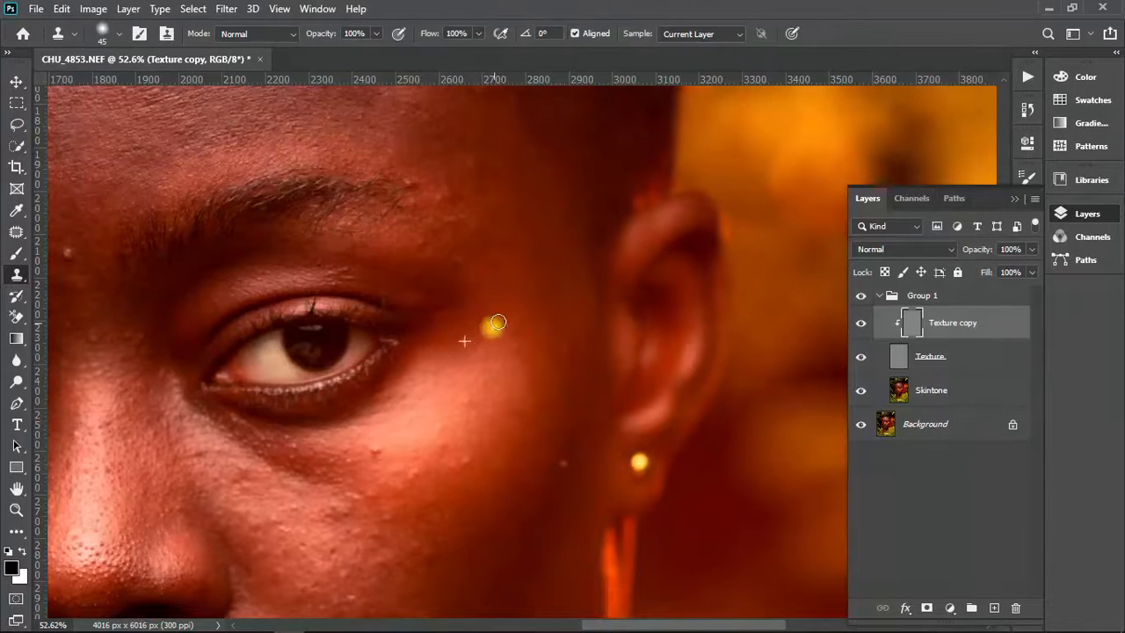
left_click(493, 355)
left_click(511, 347, "alt")
left_click(519, 385)
- Clone clean cheek texture over the bumps on the bright part of the cheekbone under the right-hand eye
left_click_drag(439, 432, 532, 314)
left_click(484, 347, "alt")
left_click(477, 334)
left_click(500, 329)
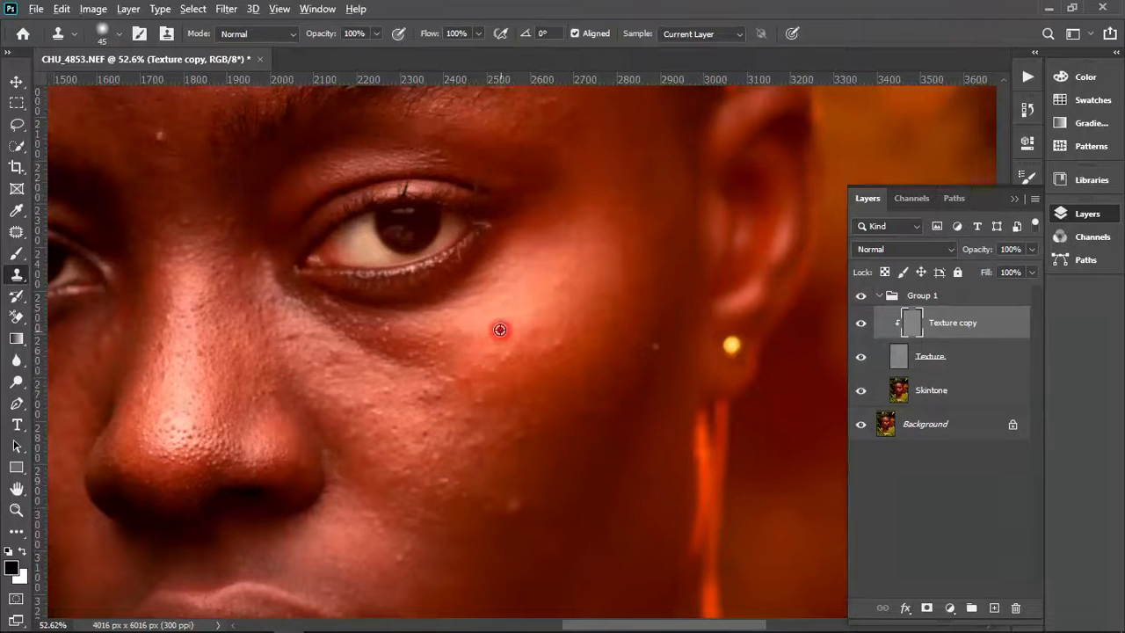
left_click(538, 303, "alt")
left_click(540, 322)
left_click(540, 326, "alt")
left_click(511, 343)
- Sample smooth skin on the outer cheek and clone it over the remaining bumps along the cheekbone's lower edge
left_click_drag(471, 345, 545, 259)
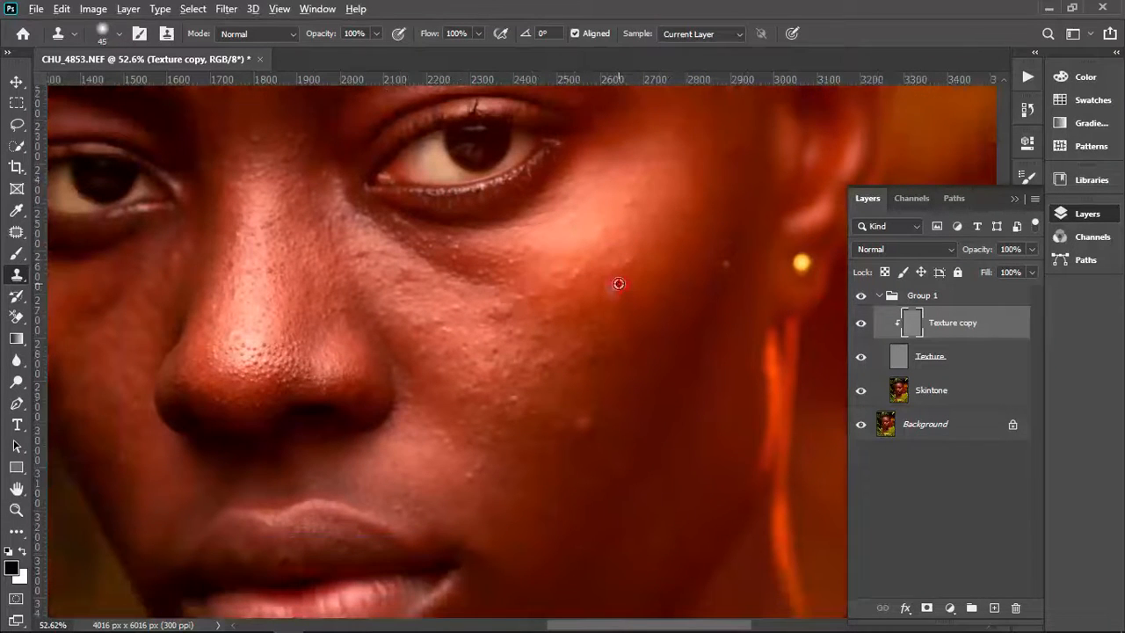
left_click(633, 262, "alt")
left_click(585, 280)
left_click(568, 296)
left_click(560, 287, "alt")
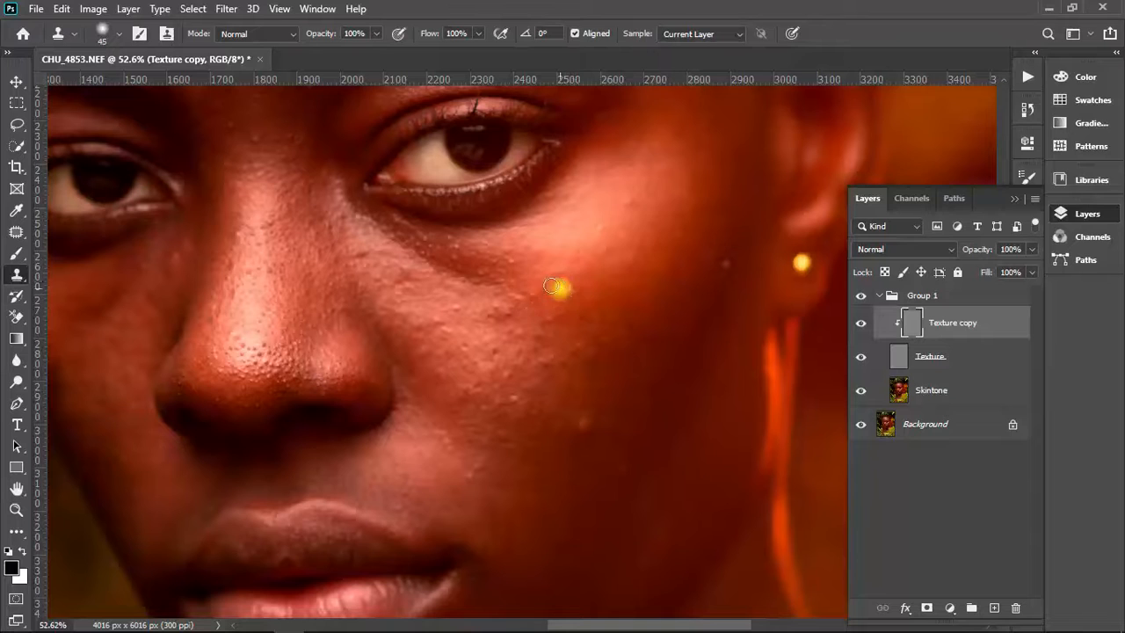
left_click(586, 261)
left_click(619, 206)
left_click(658, 272)
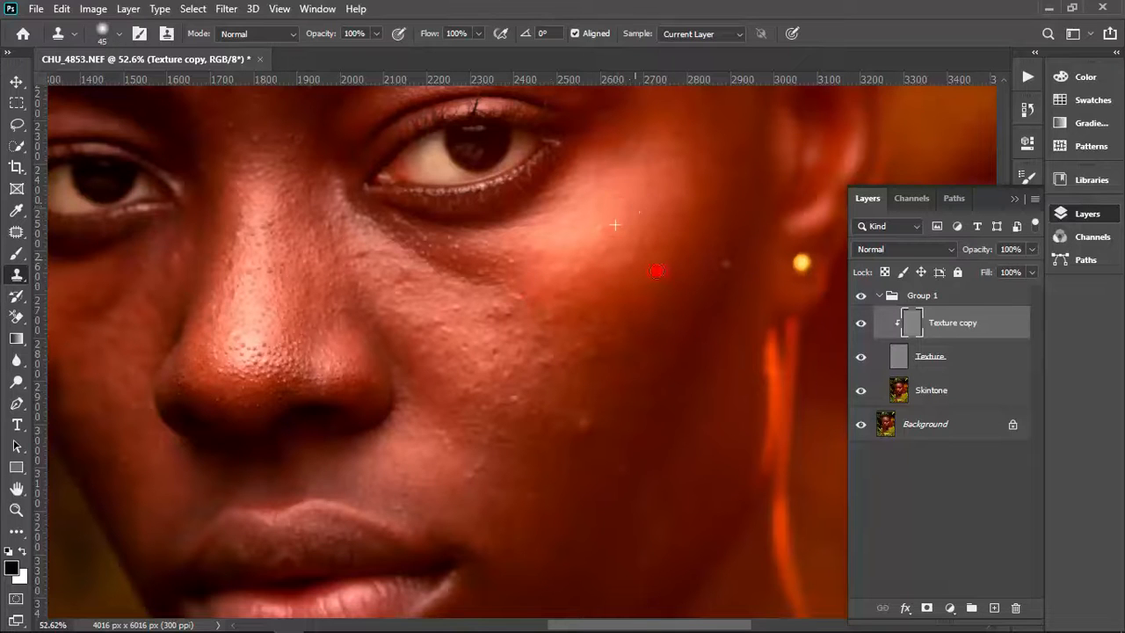
left_click(721, 261, "alt")
- Clone clean skin texture over the isolated bump on the lower outer cheek, level with the nostrils
left_click_drag(498, 374, 530, 244)
left_click(609, 331)
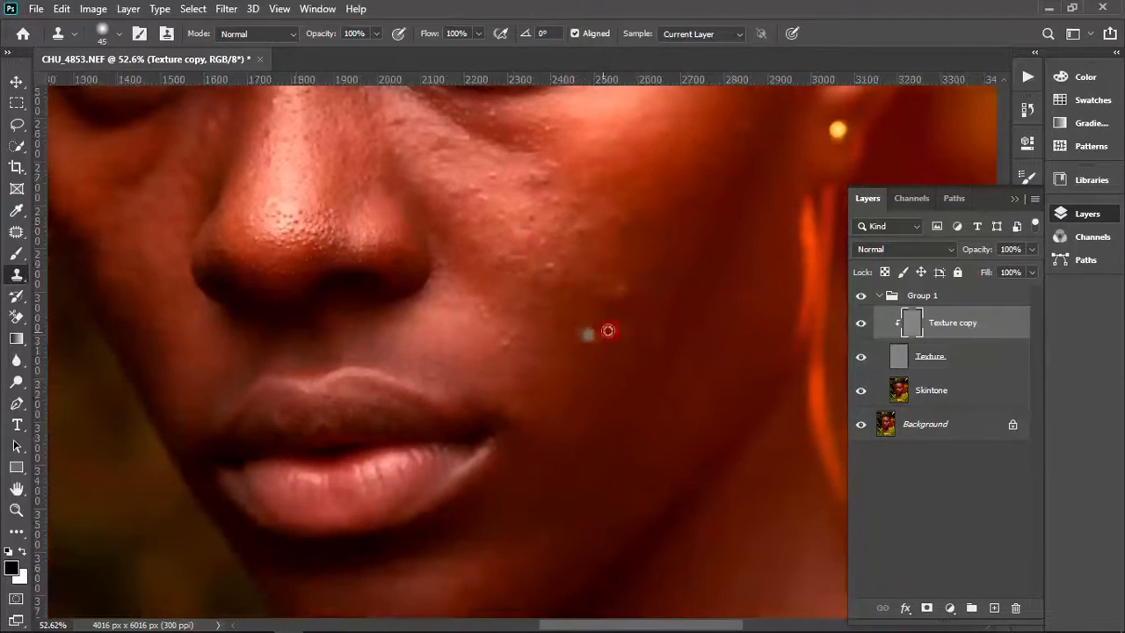
left_click(598, 314)
left_click(603, 322)
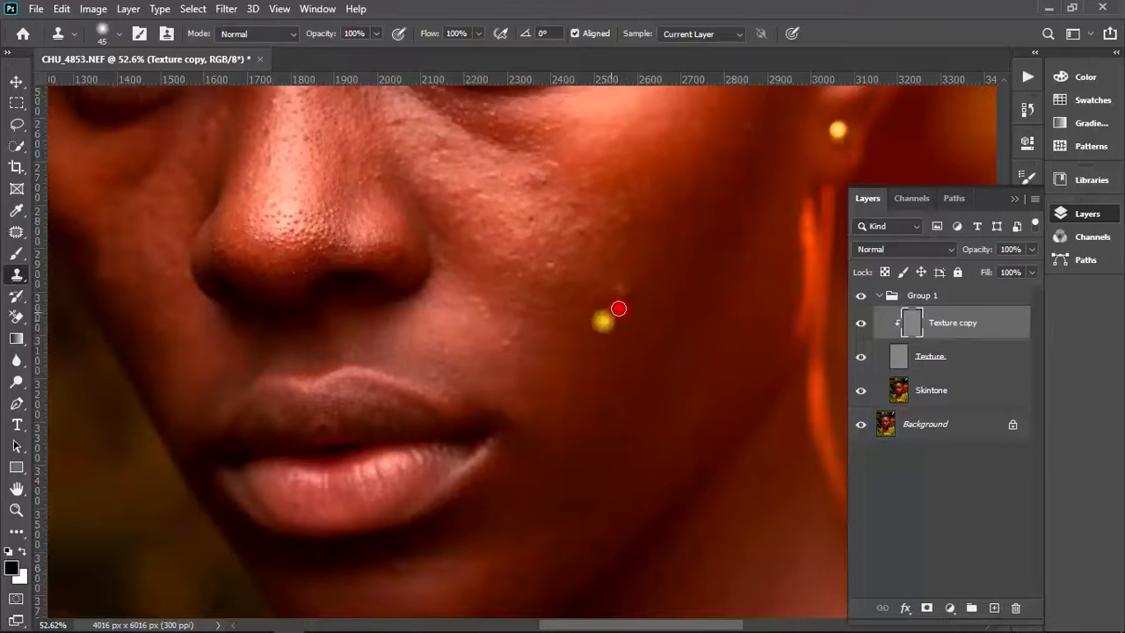
left_click_drag(620, 291, 612, 293)
- Resample nearby skin several times and clone away the small blemishes across the chin and beside the right-hand mouth corner
left_click_drag(595, 347, 611, 174)
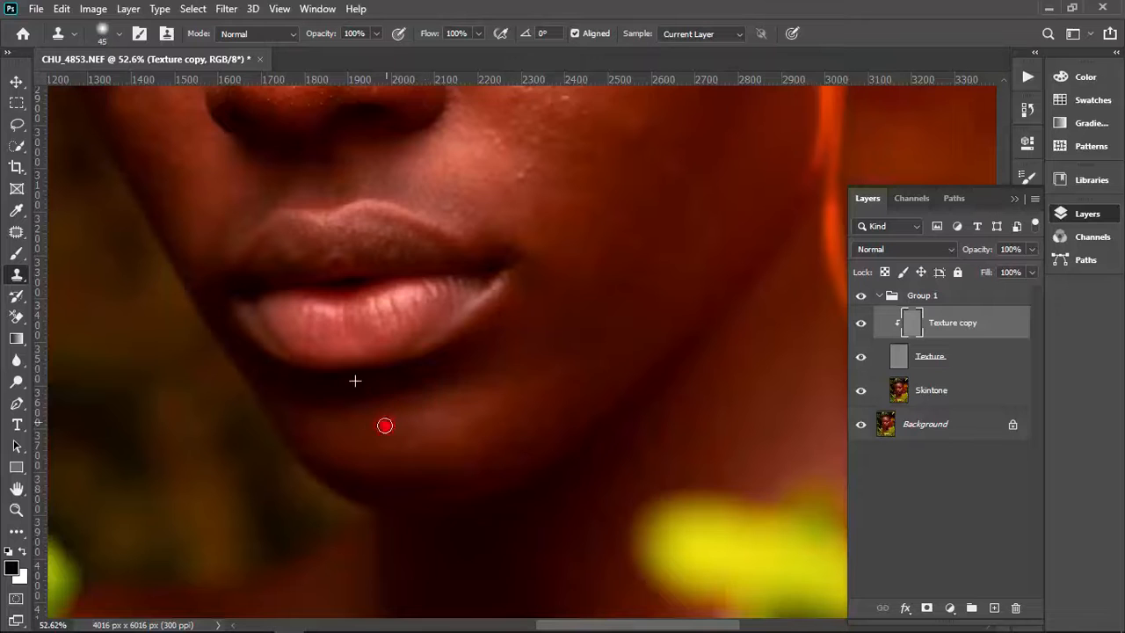
left_click(412, 431, "alt")
left_click(389, 449)
left_click(359, 448, "alt")
left_click(326, 455)
left_click(344, 447, "alt")
left_click(387, 482)
left_click(460, 462, "alt")
left_click(480, 455)
left_click(535, 239)
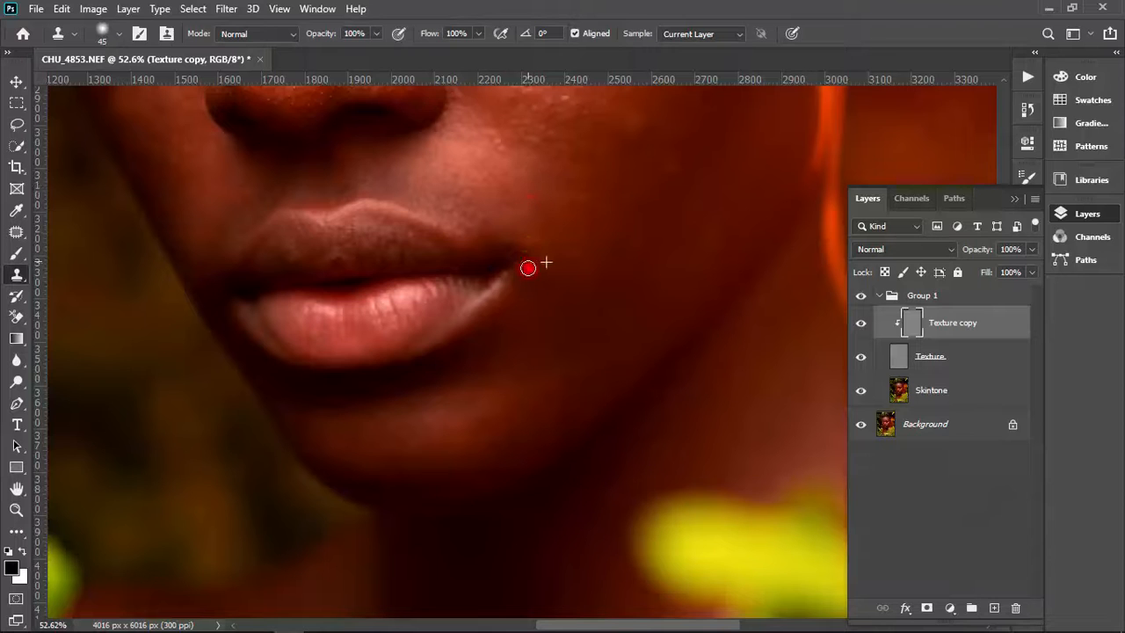
- Repeatedly sample neighbouring texture and clone over the bumps on the inner cheek between the nose and the right-hand cheekbone
mouse_move(536, 218)
left_mouse_down()
mouse_move(512, 371)
mouse_move(460, 402)
left_mouse_up()
left_click(456, 211, "alt")
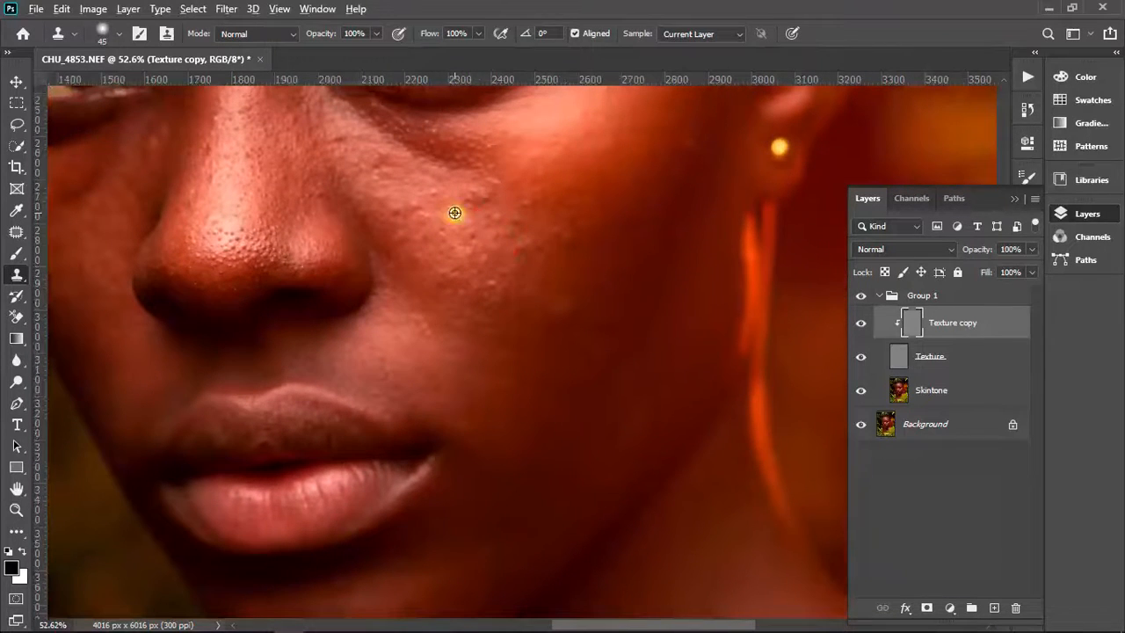
left_click(484, 203)
left_click(454, 205, "alt")
left_click(410, 193)
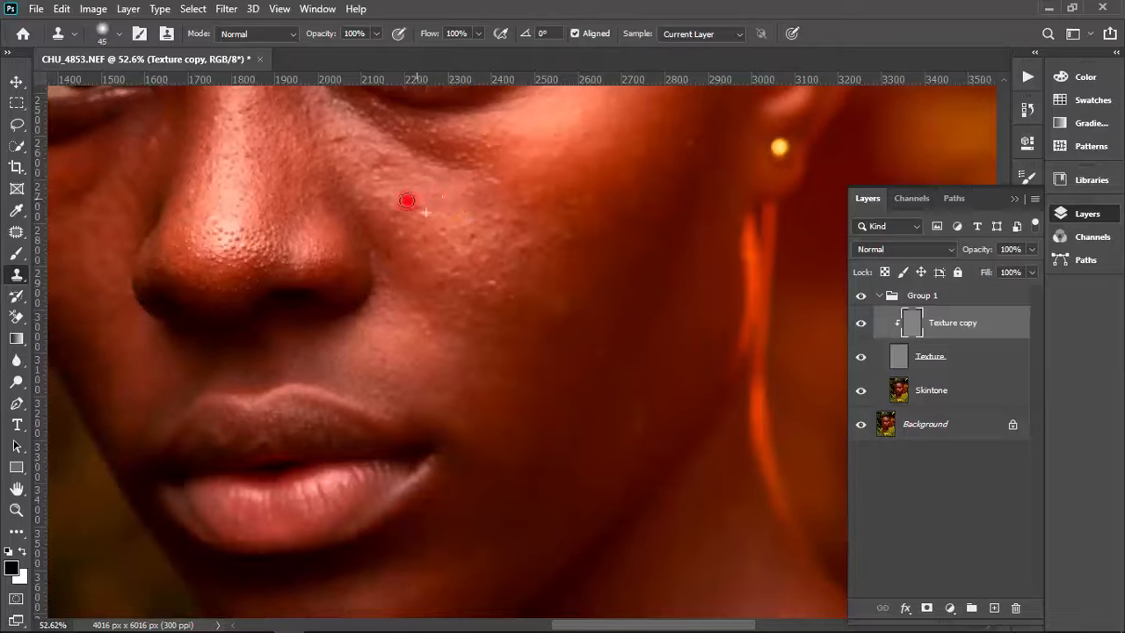
left_click(428, 225)
left_click(429, 198, "alt")
left_click(395, 204)
left_click(423, 244, "alt")
- Rename Group 1, which holds the frequency separation layers, as Blemishes and collapse the Layers panel
left_click_drag(640, 211, 407, 267)
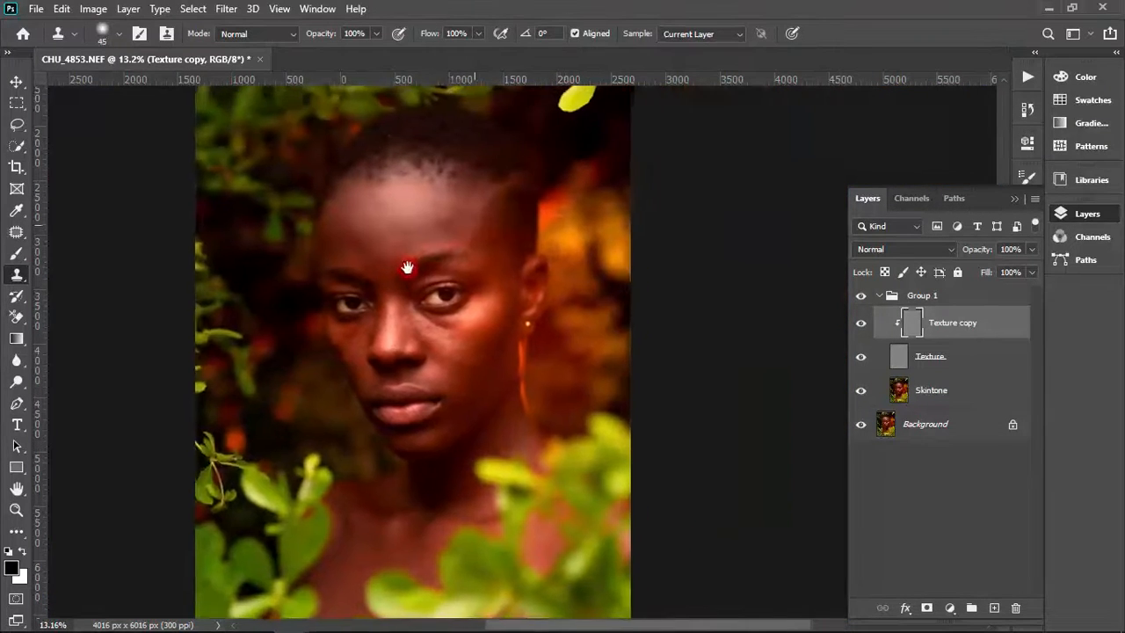
scroll(417, 236, "up", 2)
scroll(448, 224, "down", 1)
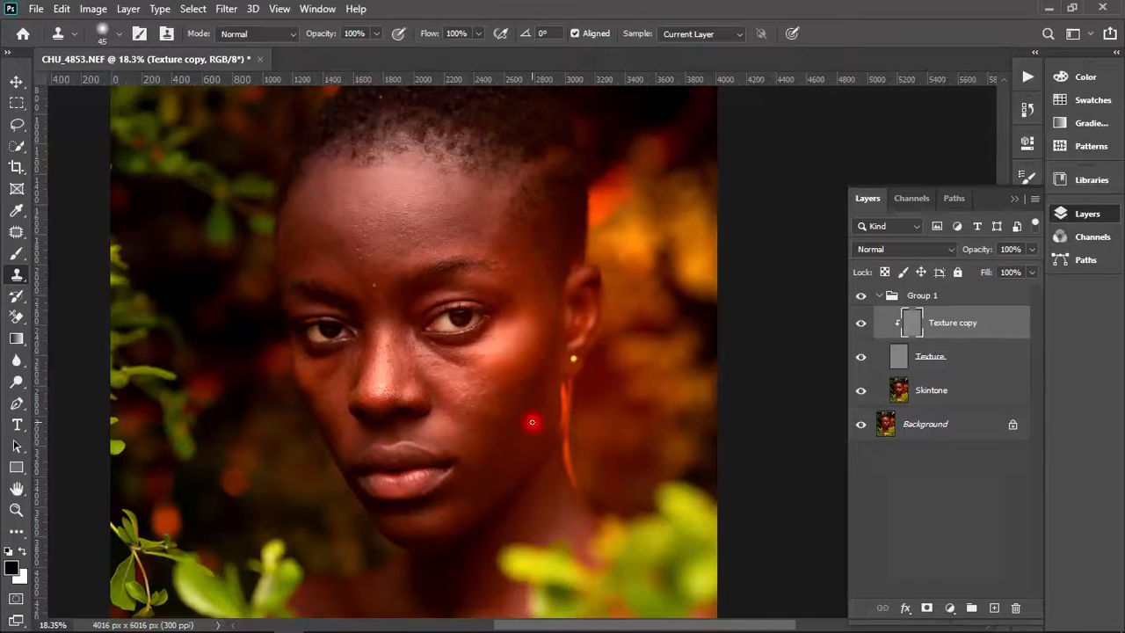
left_click(923, 296)
double_click(928, 300)
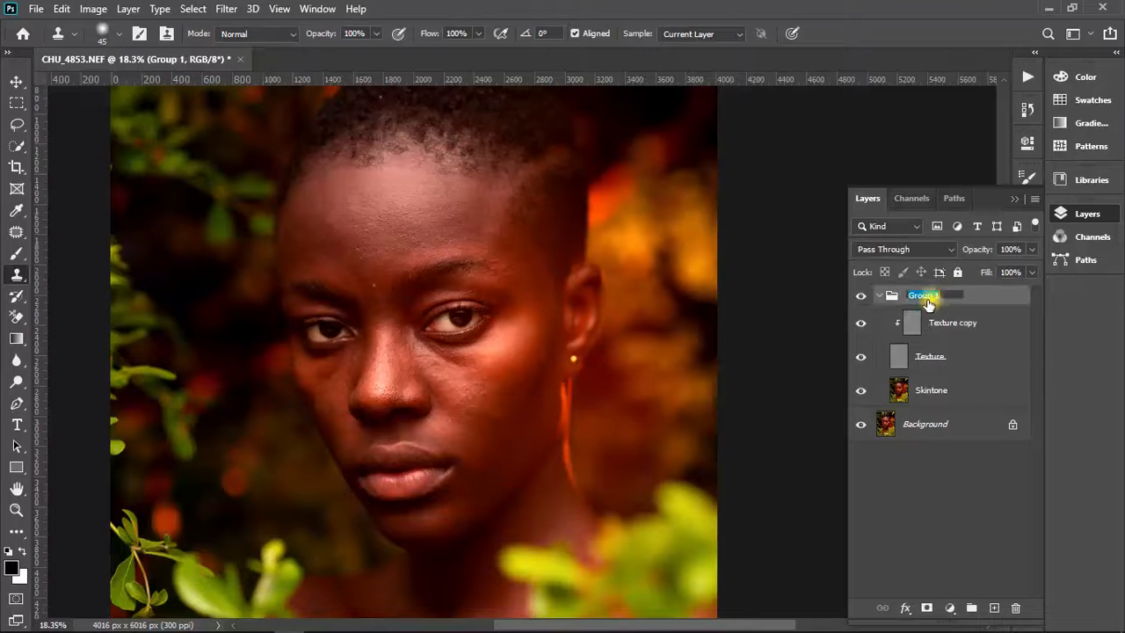
type("Ble")
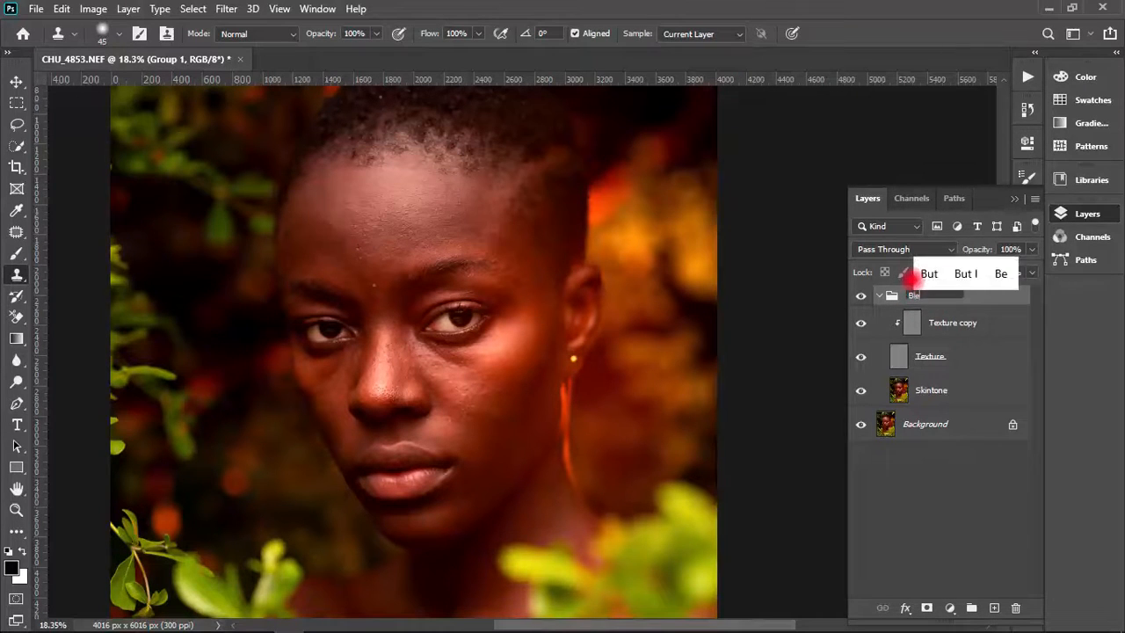
type("mishes")
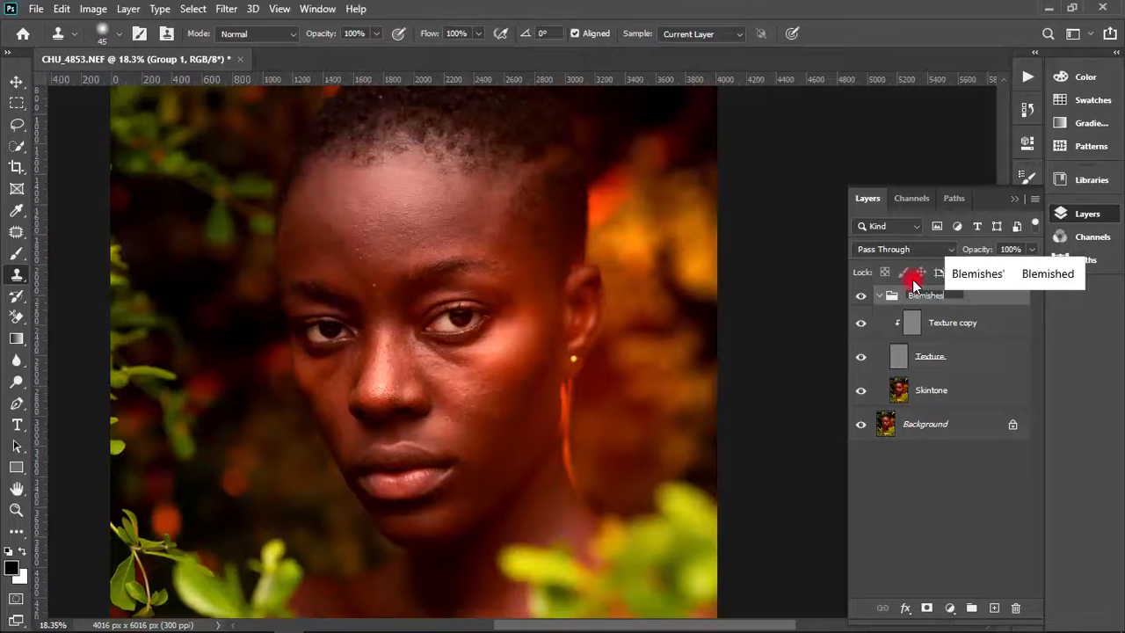
key("Return")
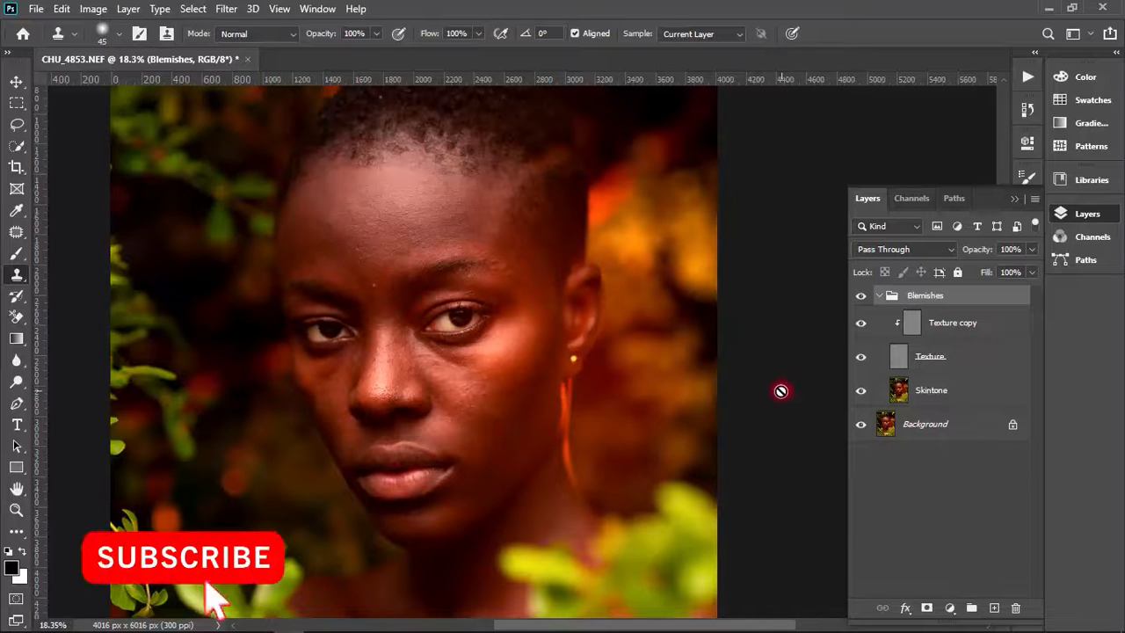
left_click(1014, 198)
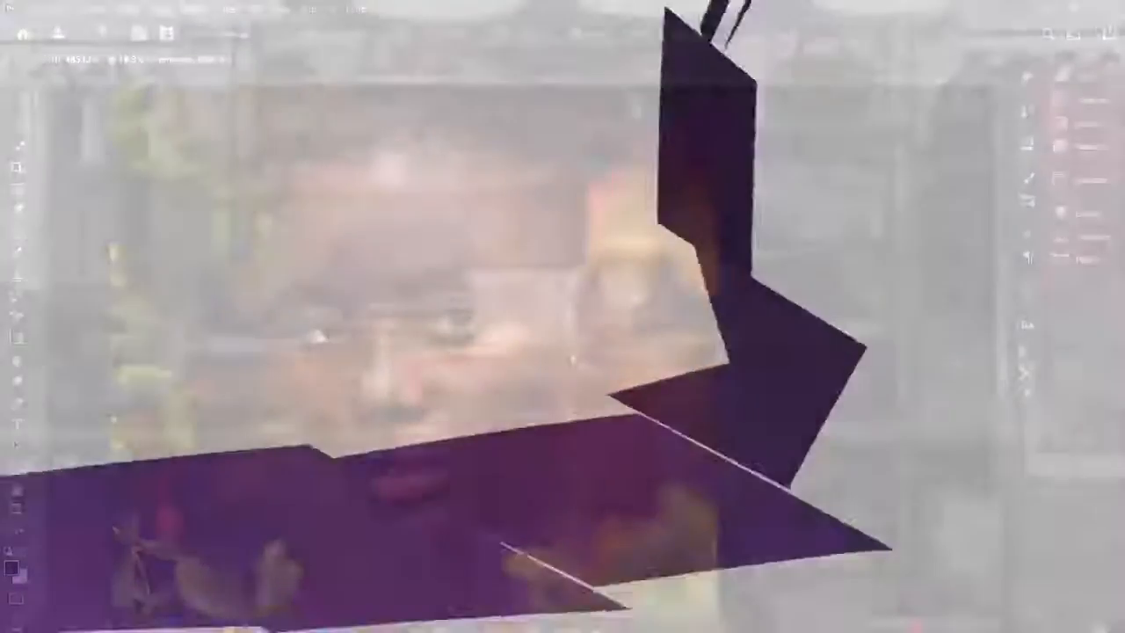